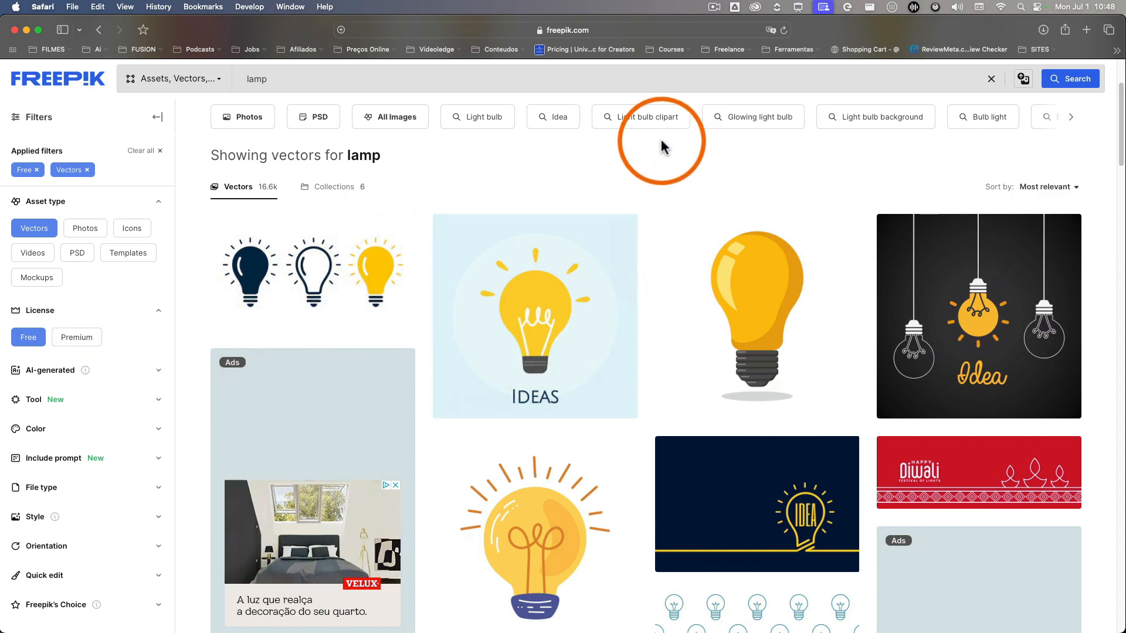
Switch to the Adobe Express browser window and start uploading media for a new creation.
key(ctrl+Up)
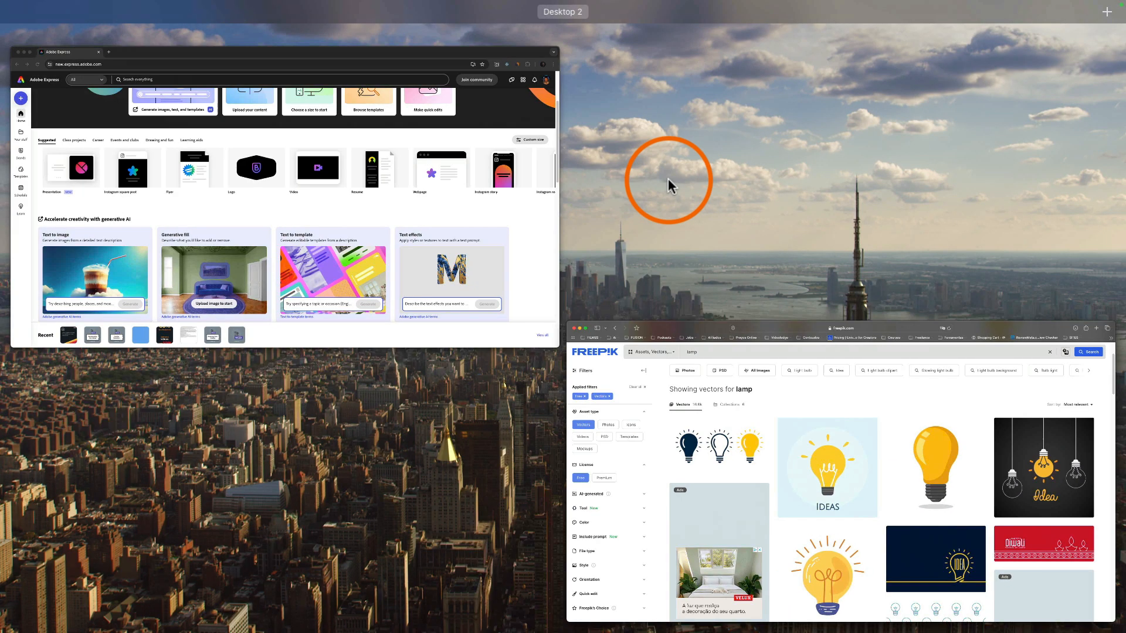
click(159, 83)
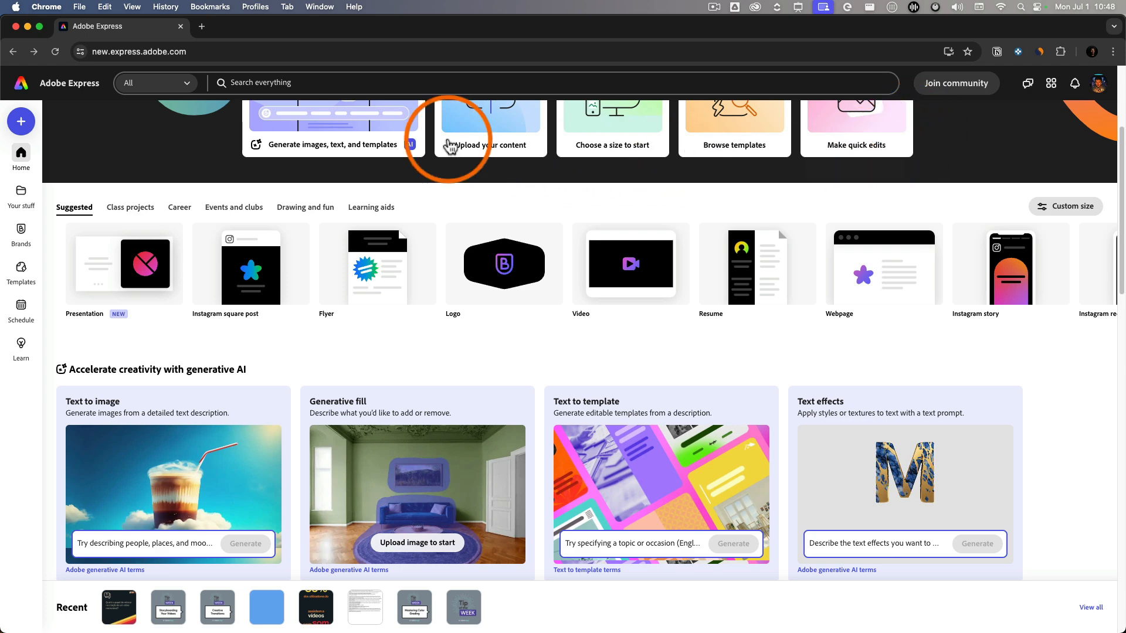
click(23, 123)
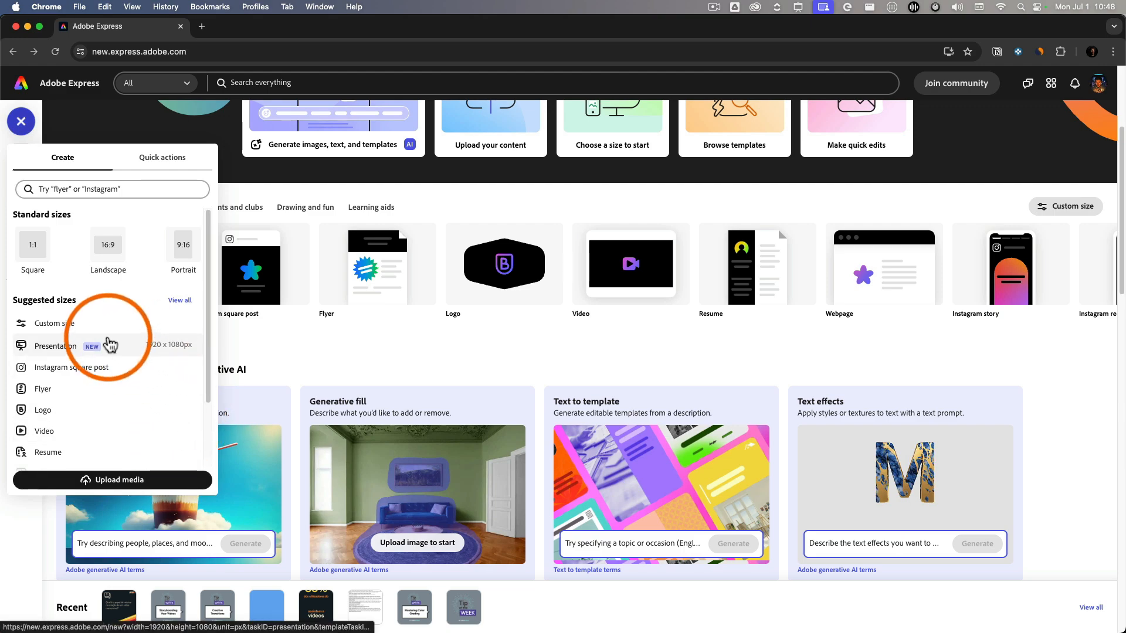
click(147, 486)
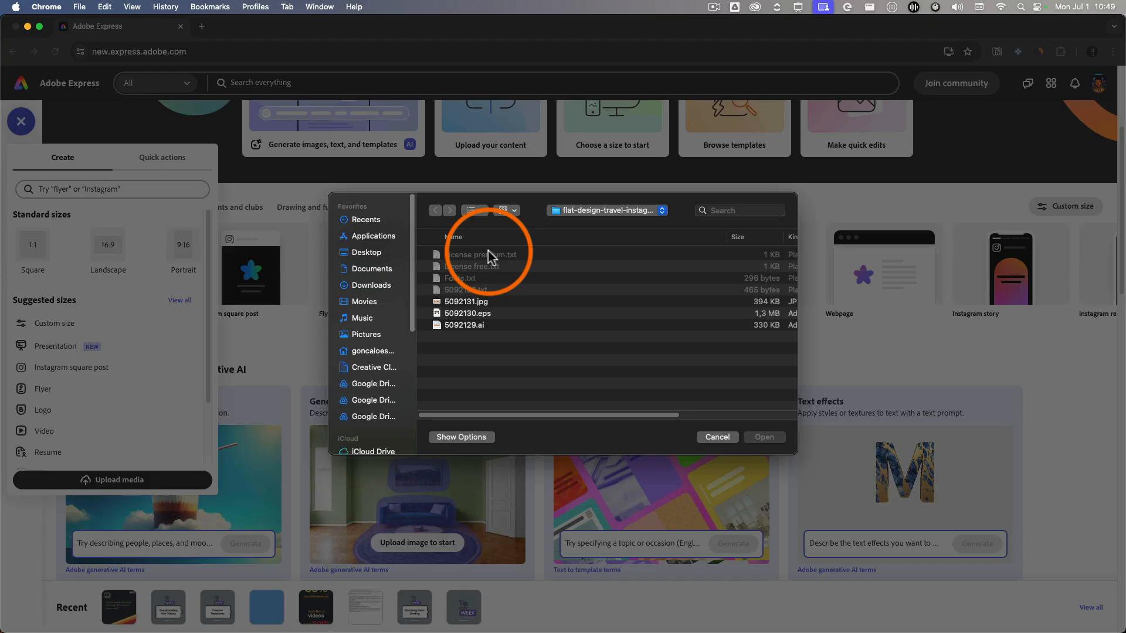
Preview and open 43730.eps from the illustration-light-bulb-icon folder in Downloads.
click(368, 285)
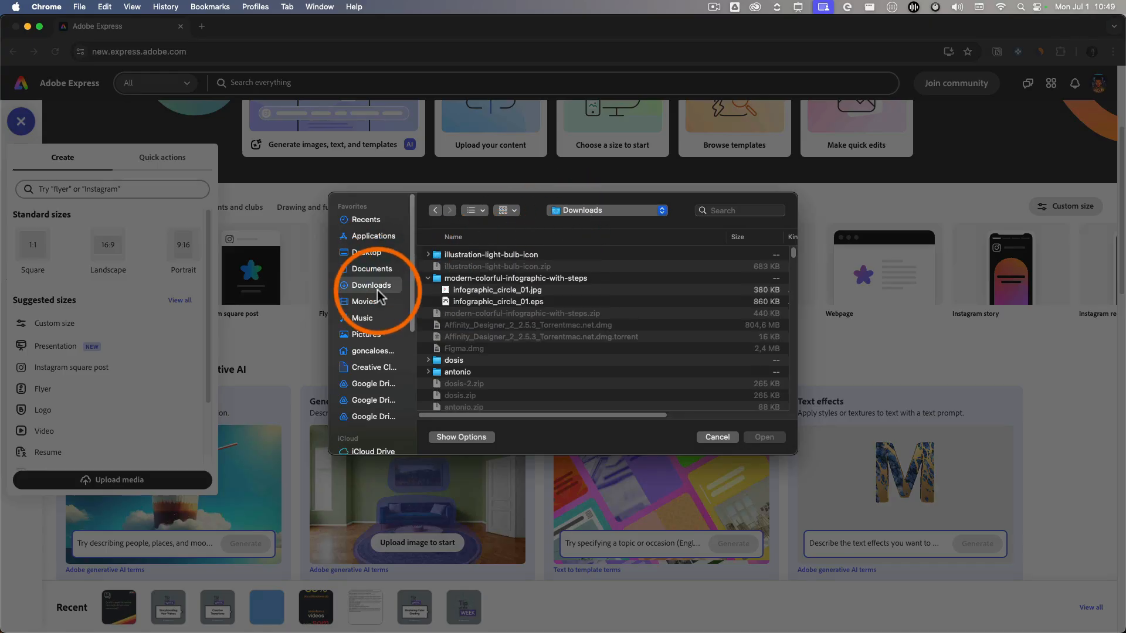
click(502, 255)
double_click(502, 256)
click(487, 290)
key(space)
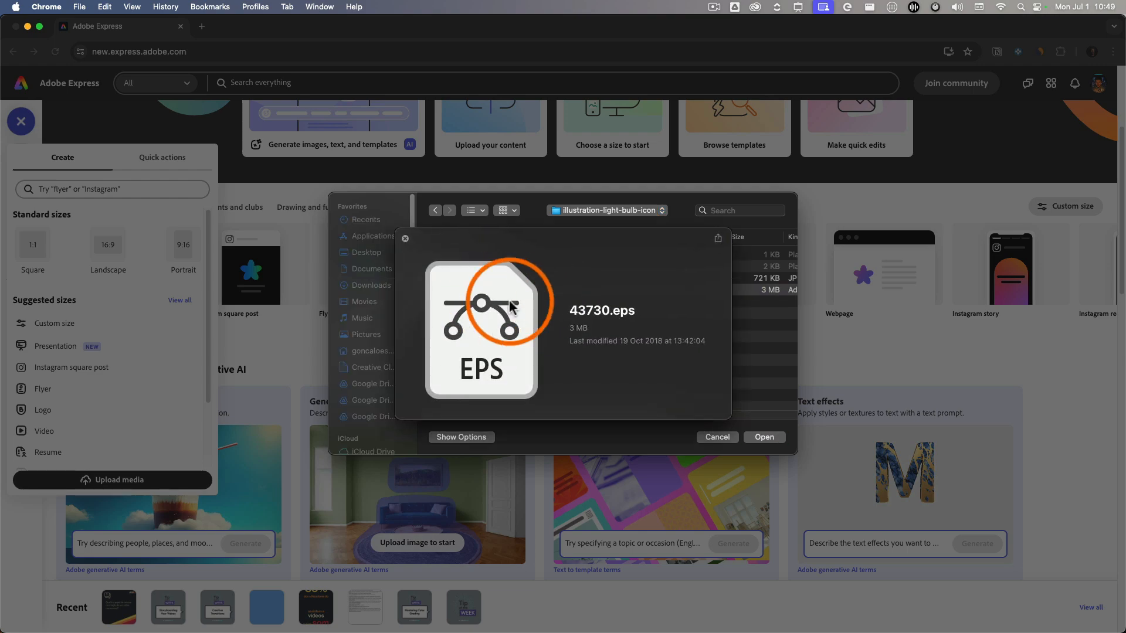
click(760, 437)
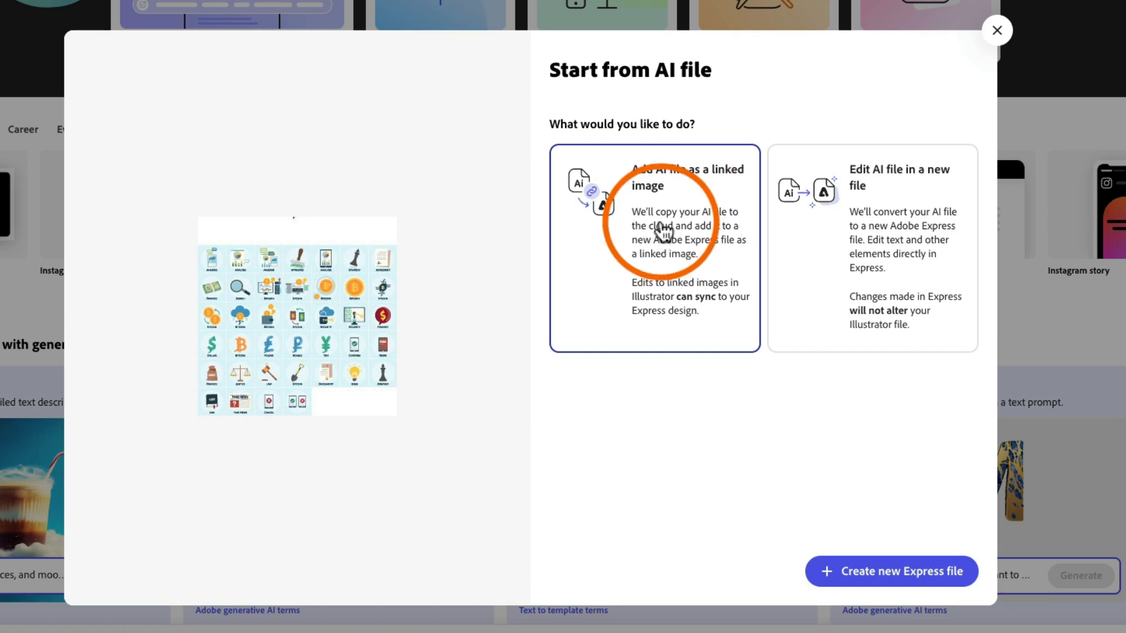
Convert the uploaded vector into a new Express file using the option to edit the AI file in a new file.
click(878, 276)
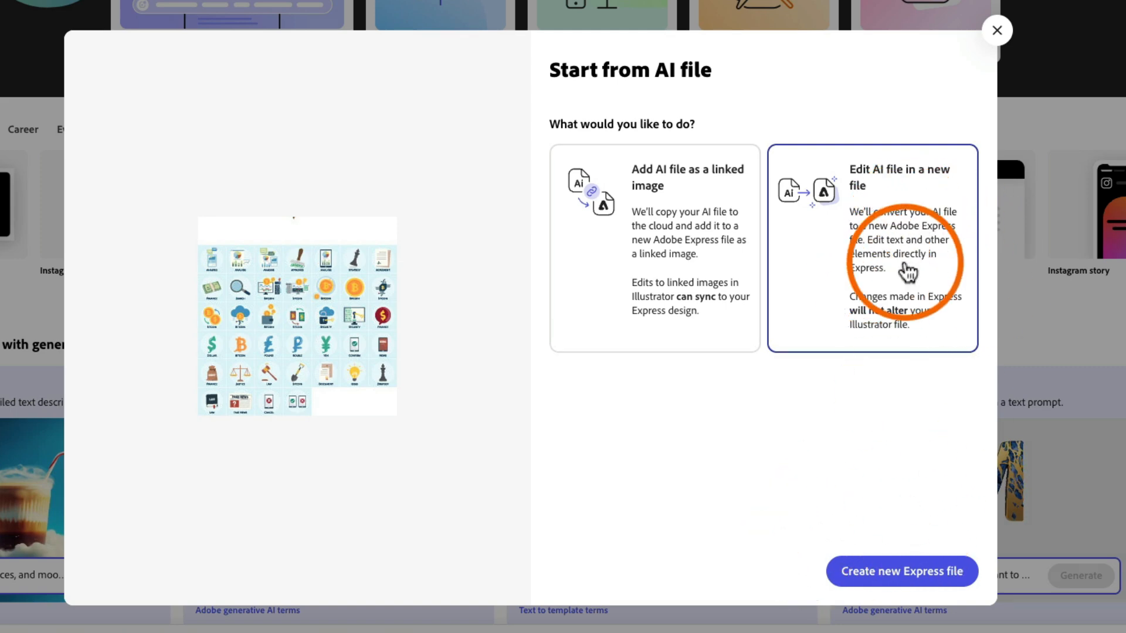
click(911, 578)
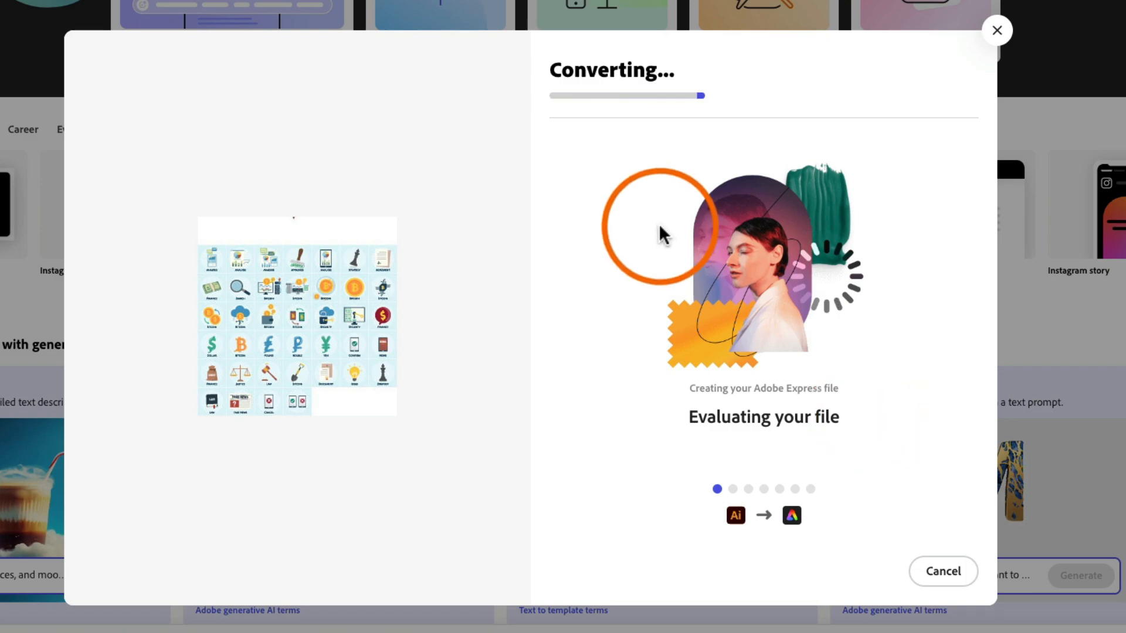
click(944, 573)
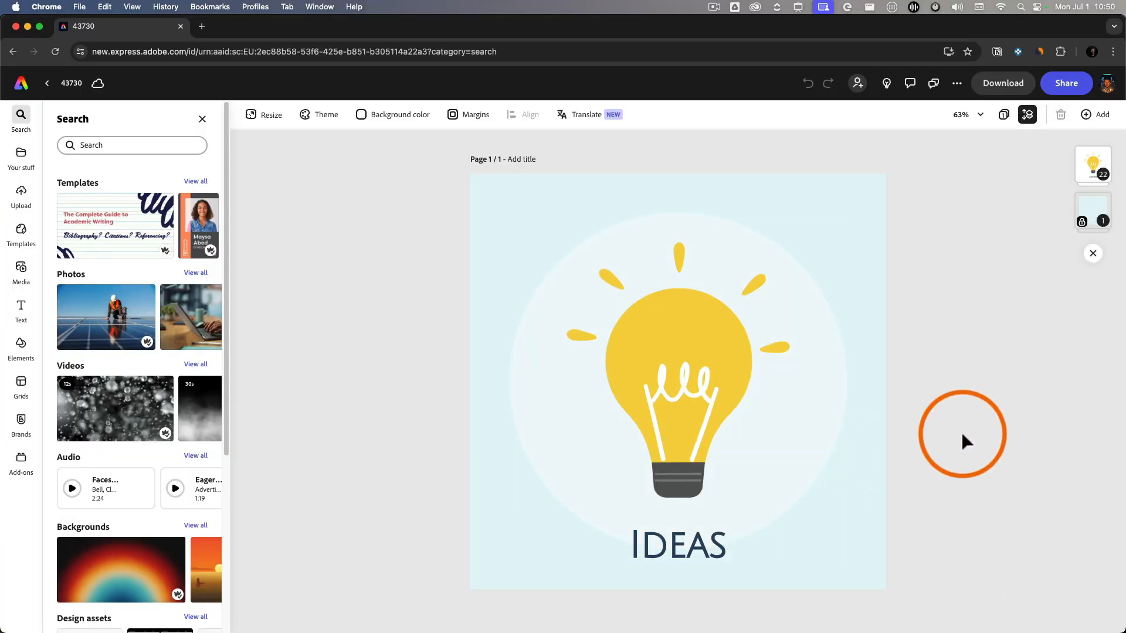
Ungroup the light bulb illustration on the page into its separate elements.
click(707, 557)
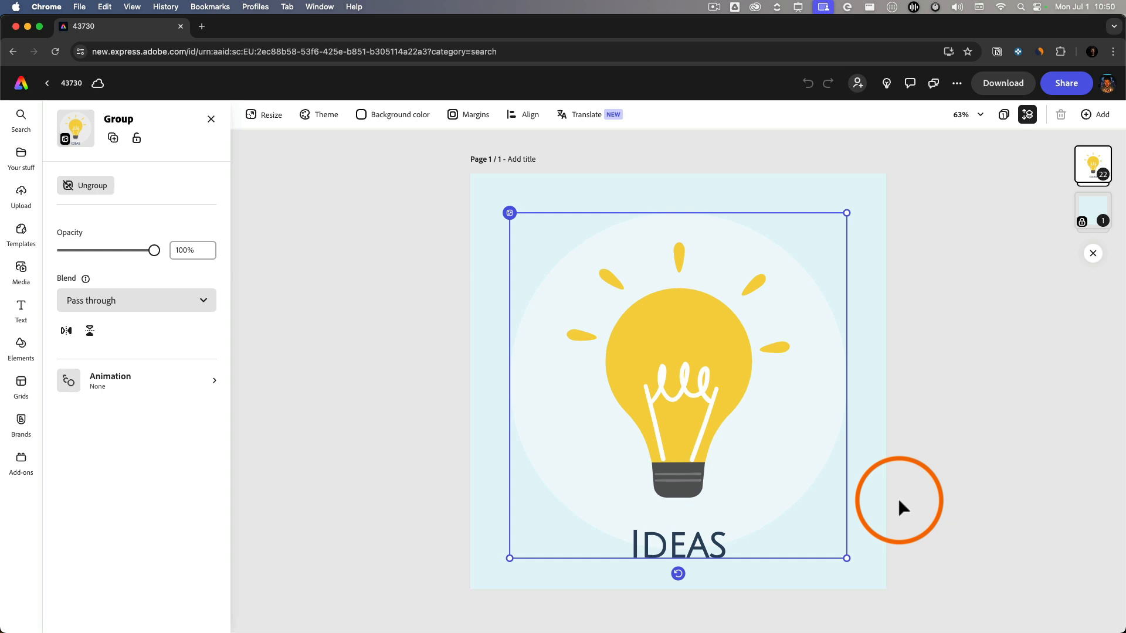
click(894, 528)
click(695, 537)
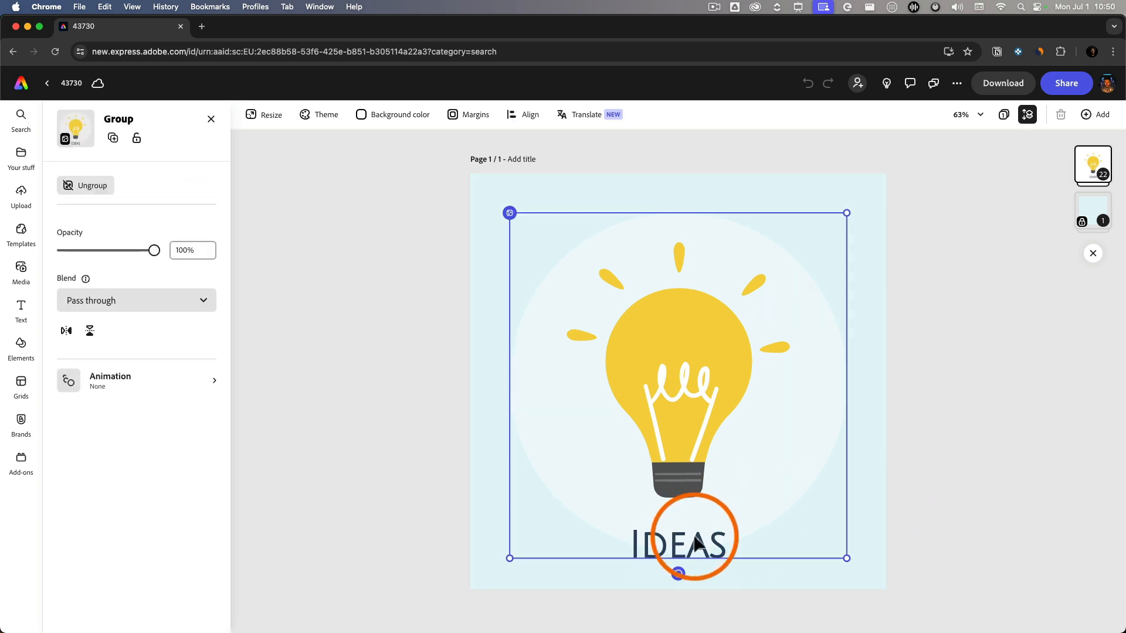
right_click(691, 386)
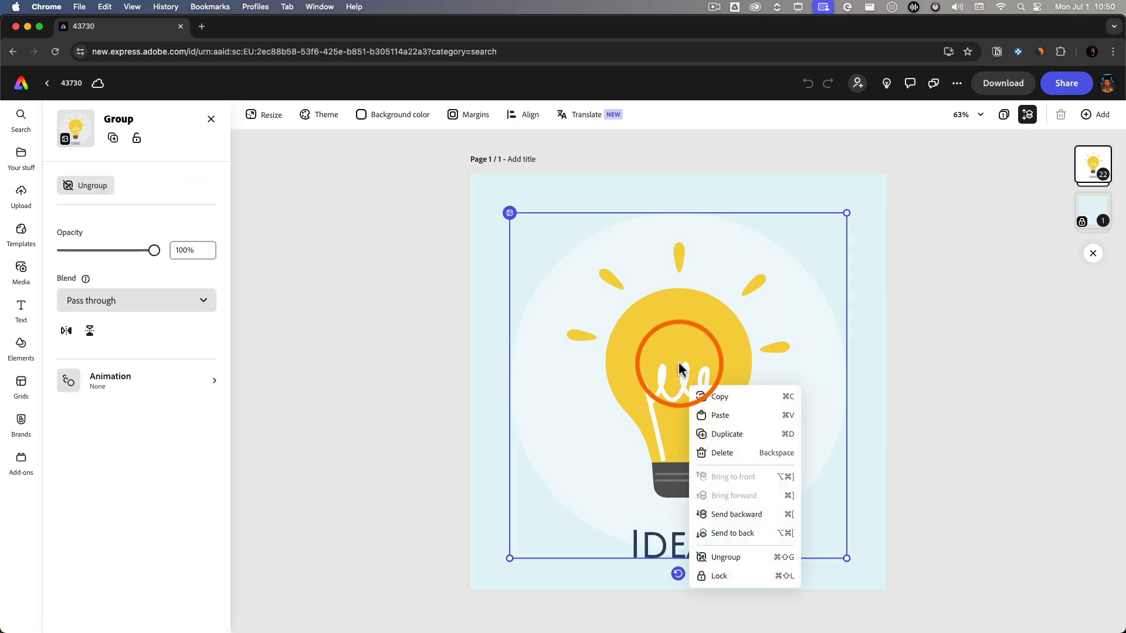
click(725, 557)
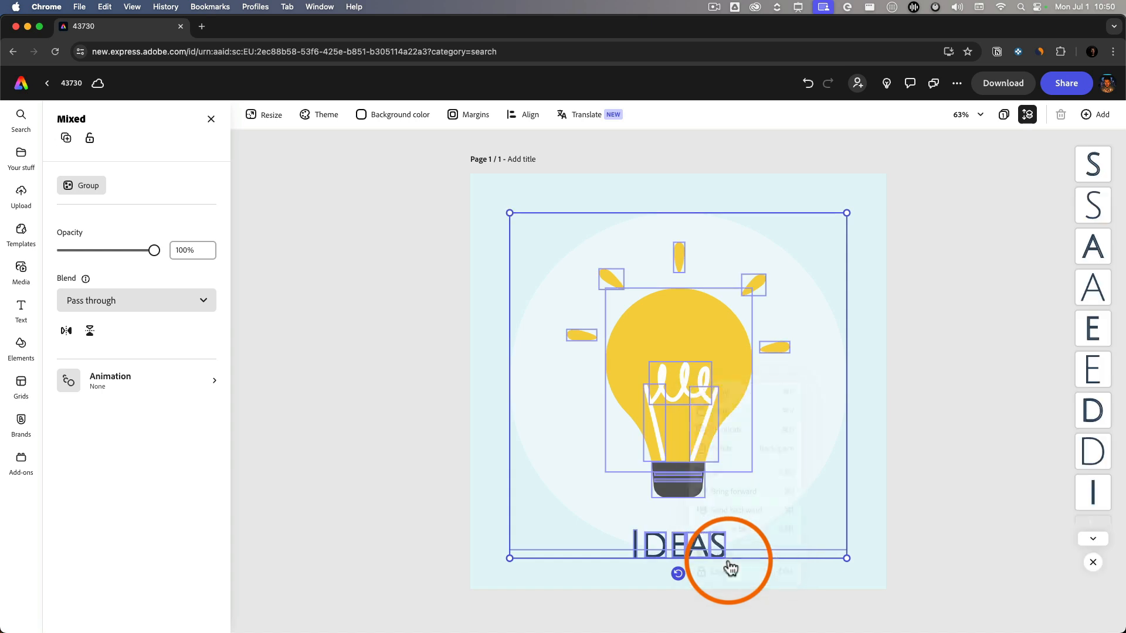
click(823, 516)
Examine the separate parts of the artwork by selecting the bulb, filament, pale circle, background and IDEAS letters individually.
click(713, 417)
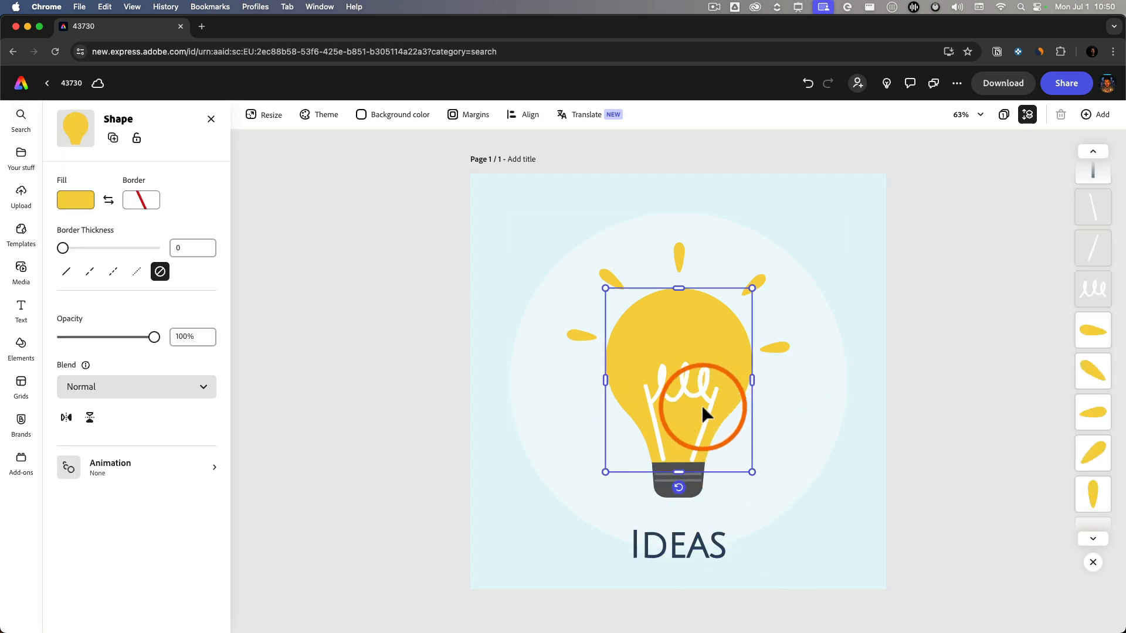
click(698, 389)
click(654, 423)
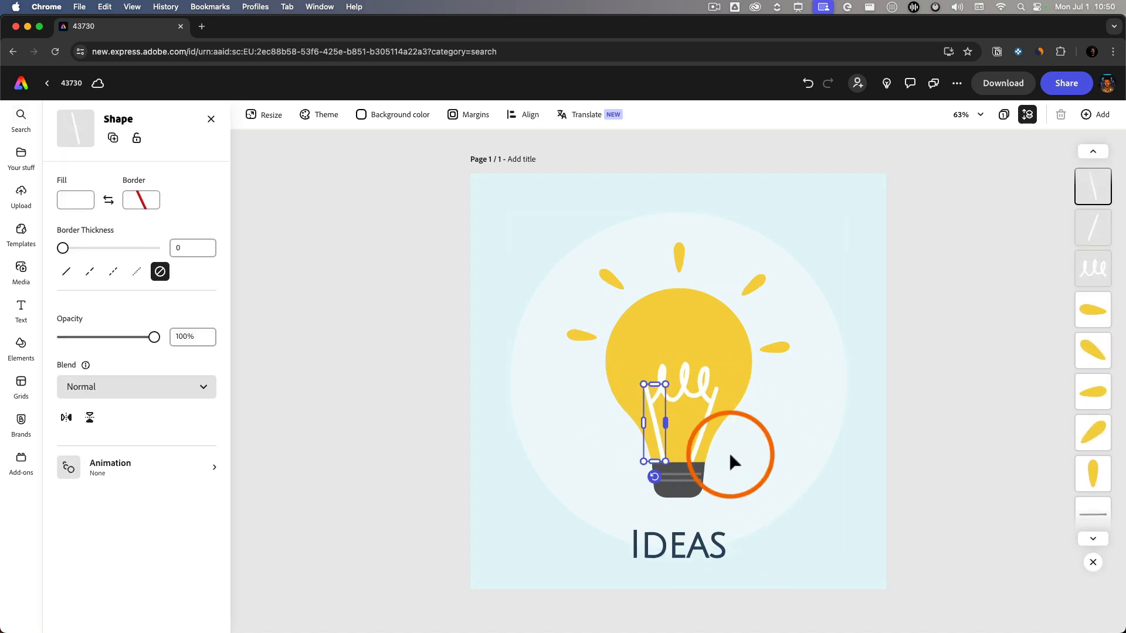
click(776, 376)
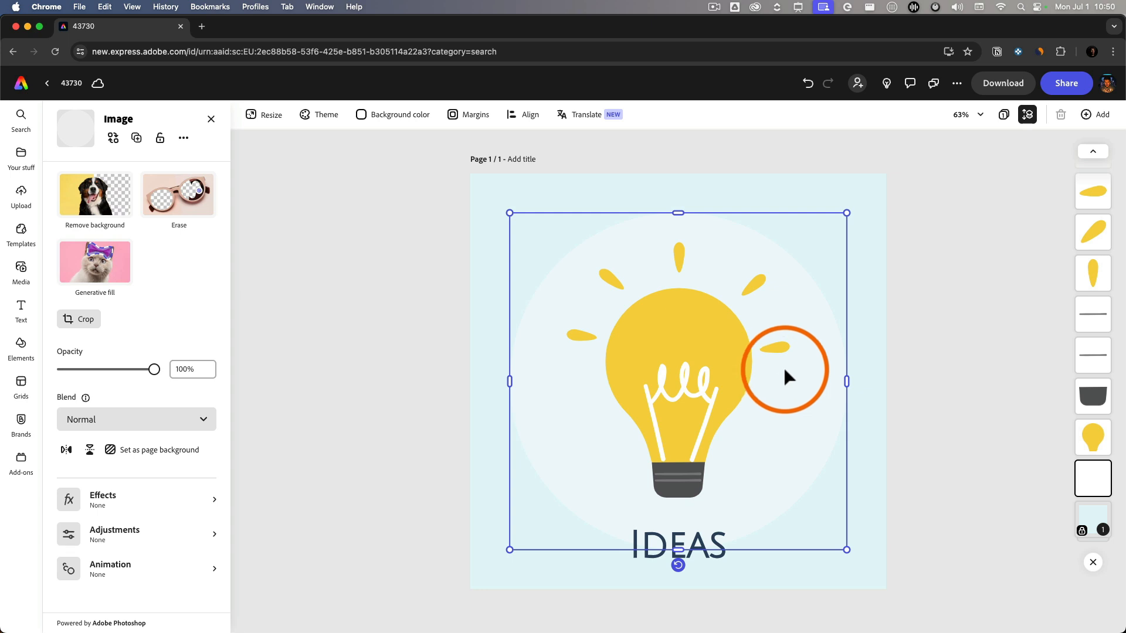
click(398, 277)
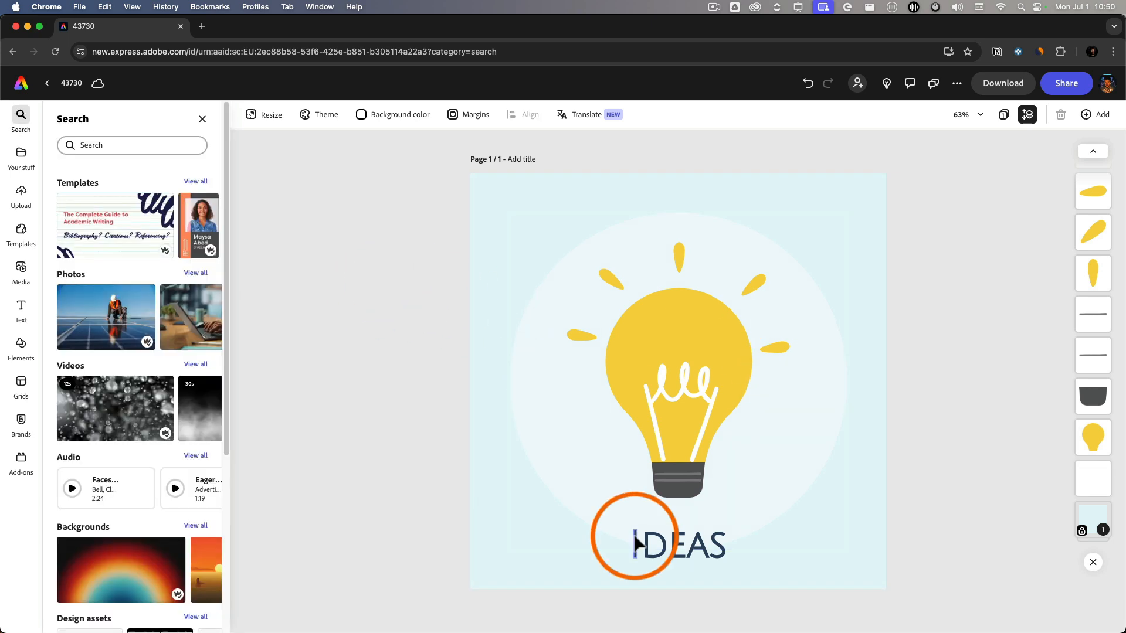
click(636, 536)
click(772, 561)
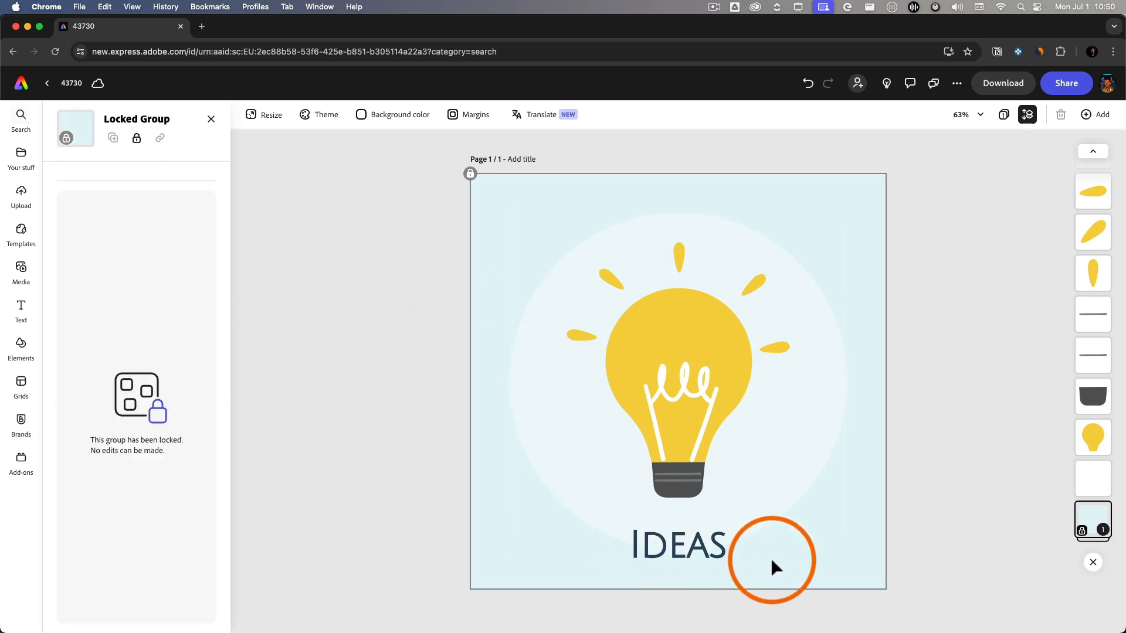
click(720, 552)
click(705, 549)
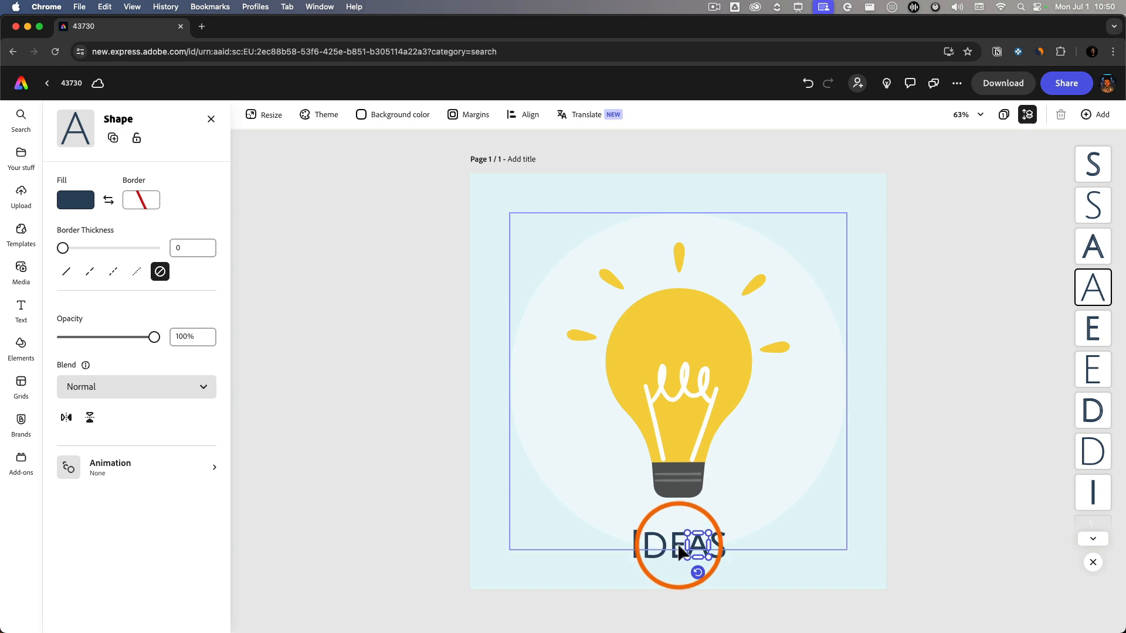
click(678, 547)
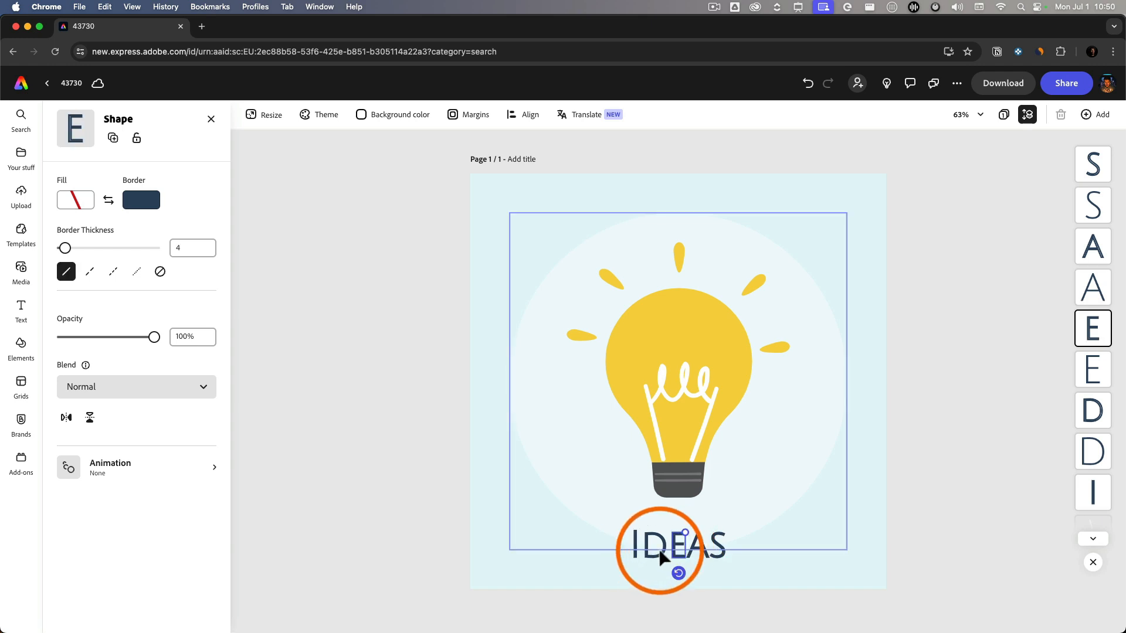
click(407, 293)
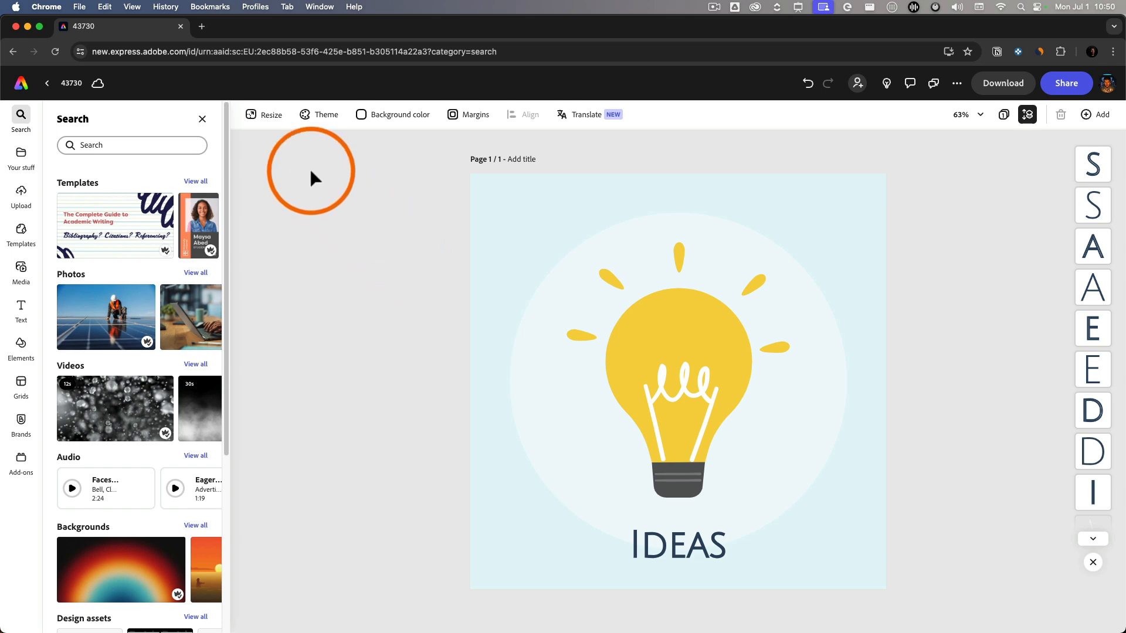
Resize the page to a custom size of 1080 x 1920 px.
click(267, 116)
click(87, 207)
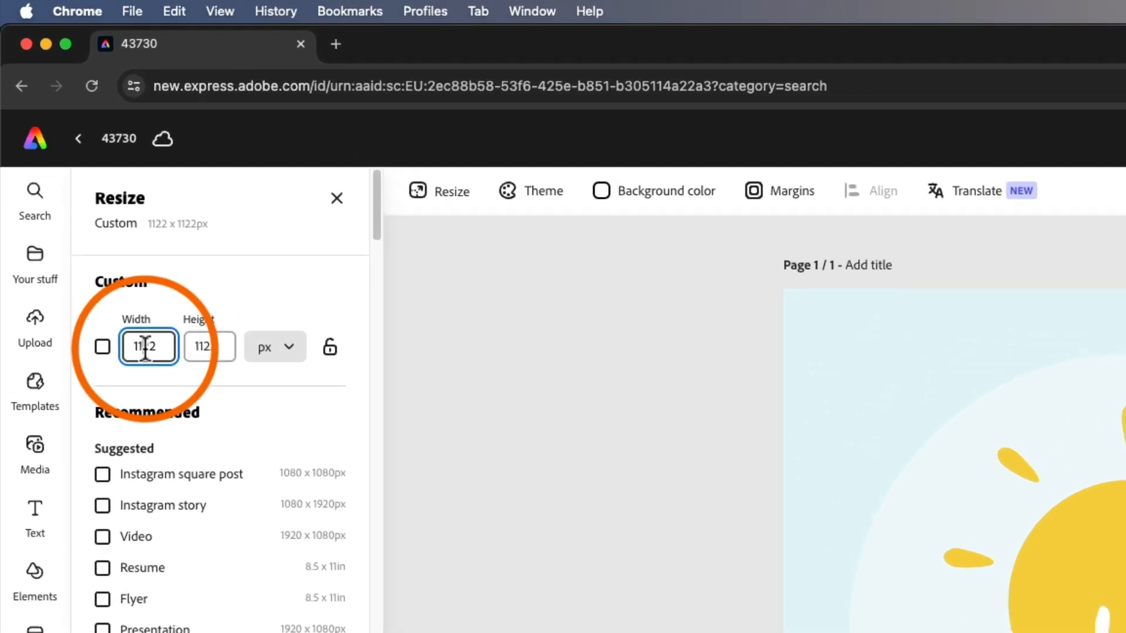
double_click(145, 346)
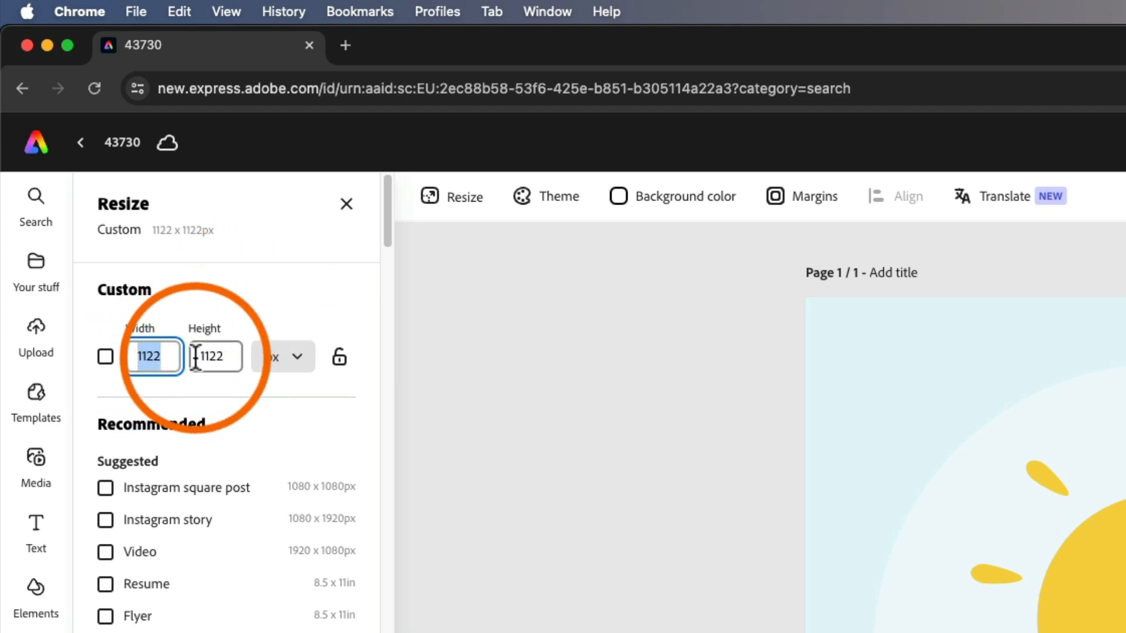
text(1080)
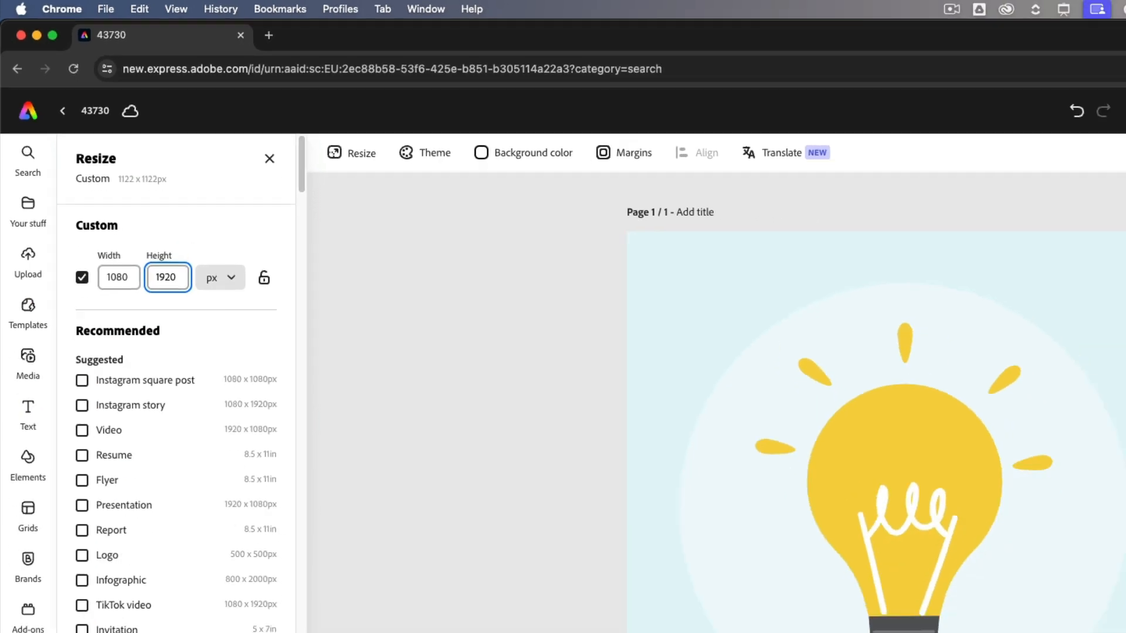
click(181, 609)
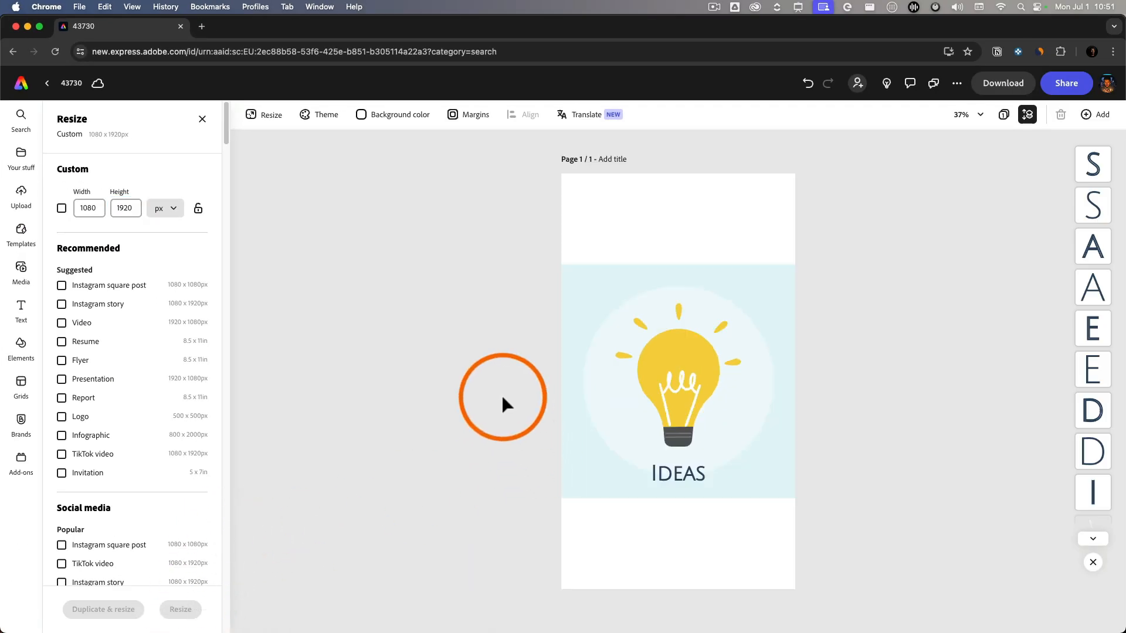
Unlock the light blue background group and scale it up to cover the full page height.
click(596, 274)
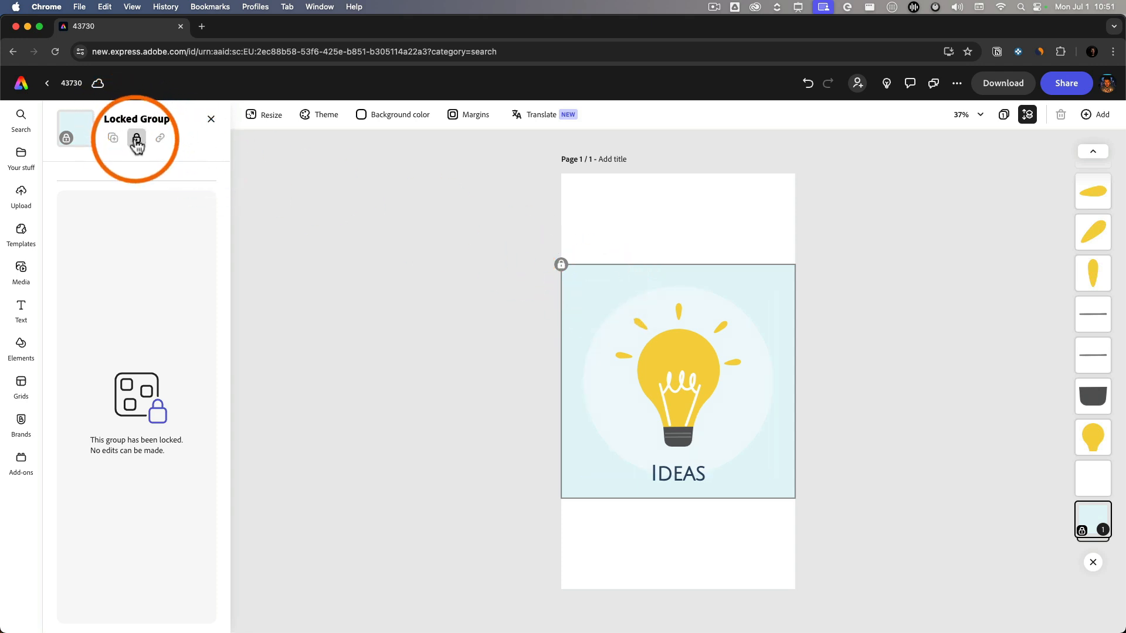
click(137, 141)
drag(795, 265, 977, 174)
Ungroup the light blue background and narrow the shape to match the page's width.
right_click(669, 252)
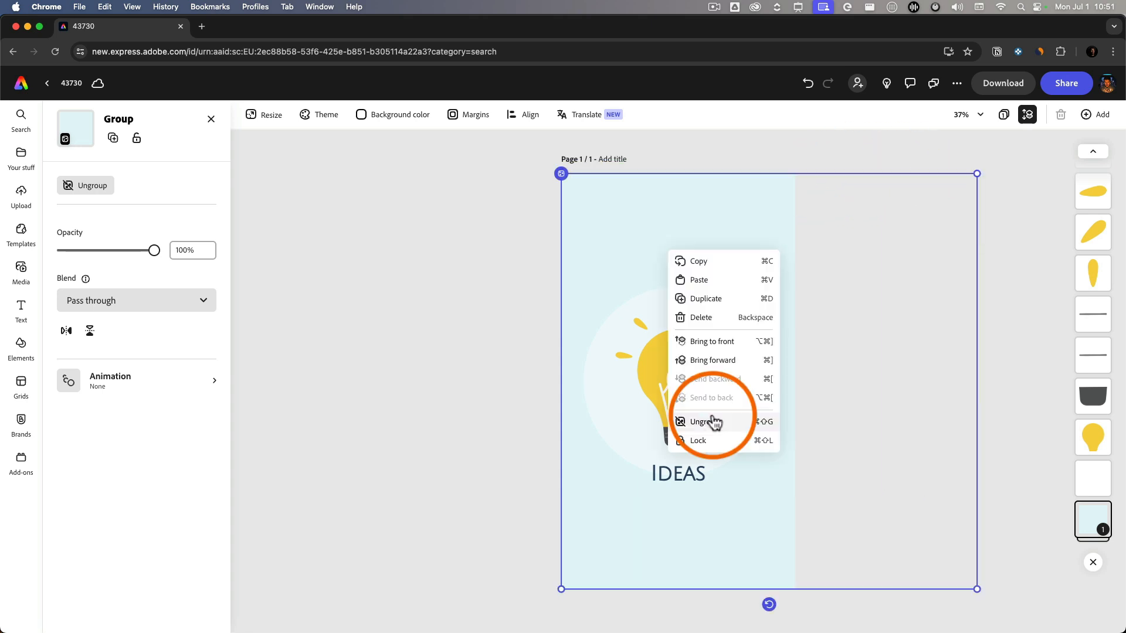
click(714, 422)
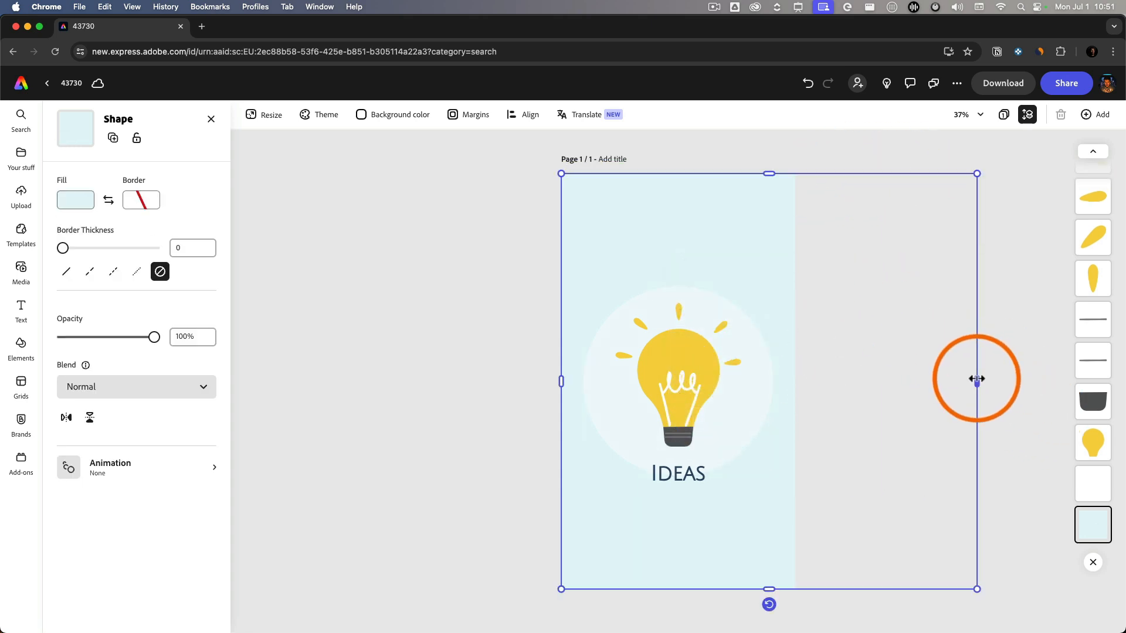
drag(976, 379, 795, 382)
click(862, 306)
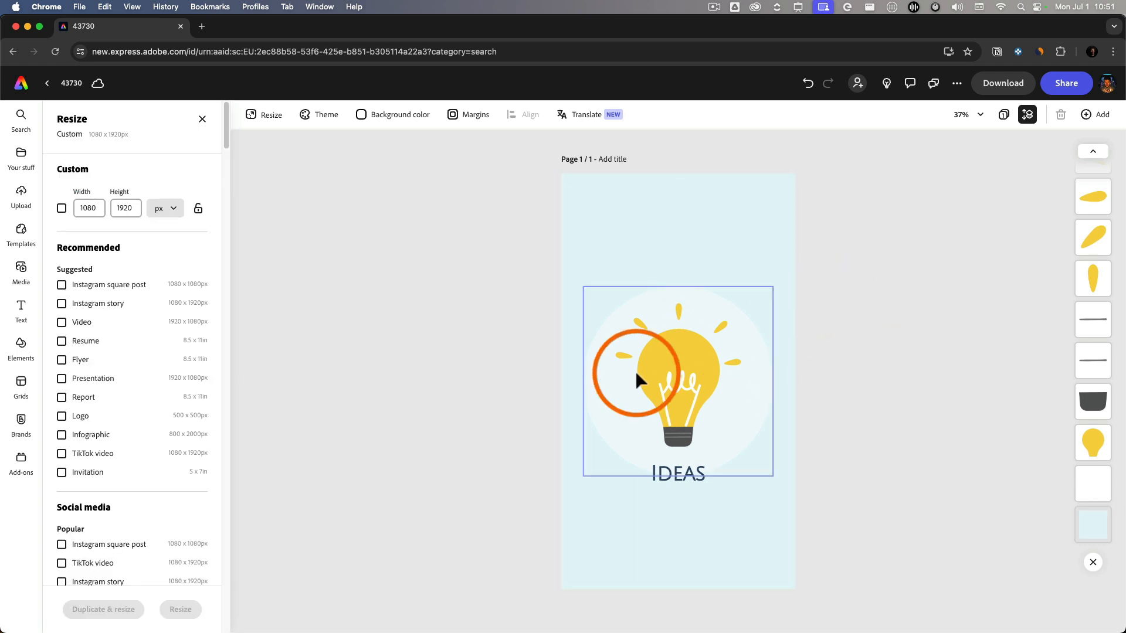
Select all the light bulb artwork and IDEAS letters without the background and move them into the page's upper half.
click(703, 365)
click(714, 285)
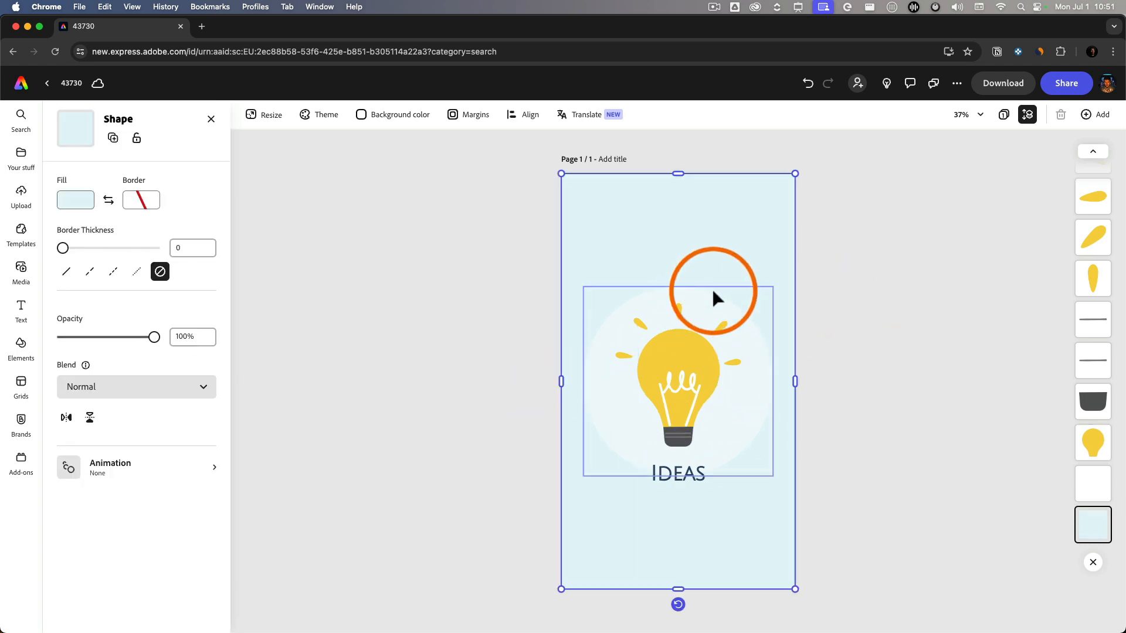
click(713, 292)
drag(874, 482, 447, 234)
shift+click(696, 229)
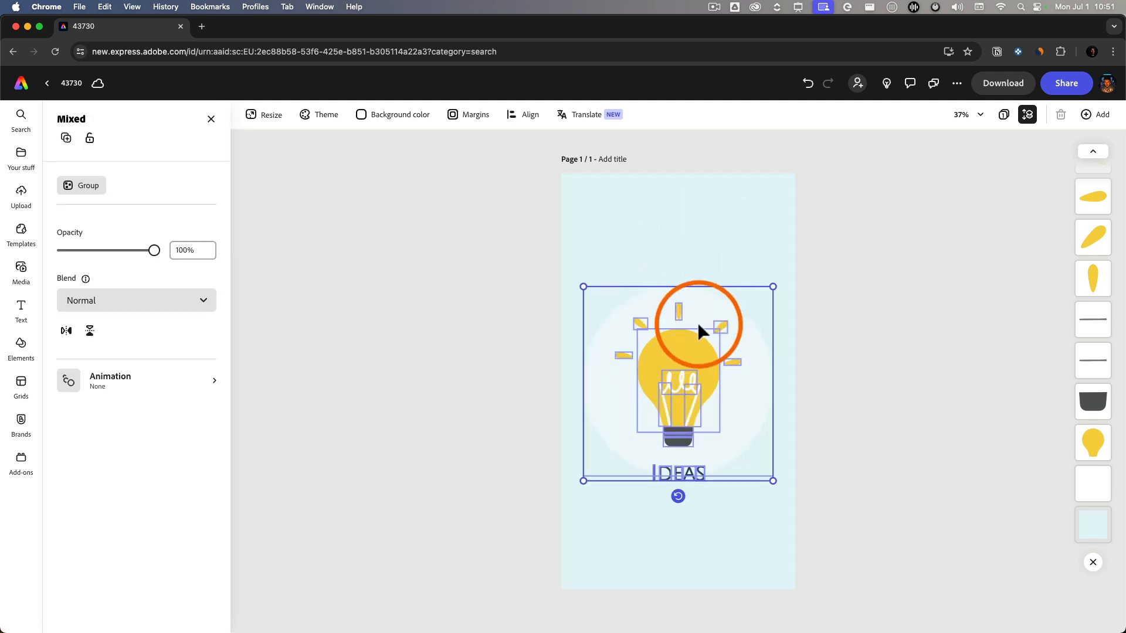
drag(695, 359, 695, 282)
click(821, 311)
Delete both overlapping shapes of the letter S so the word reads IDEA.
click(688, 396)
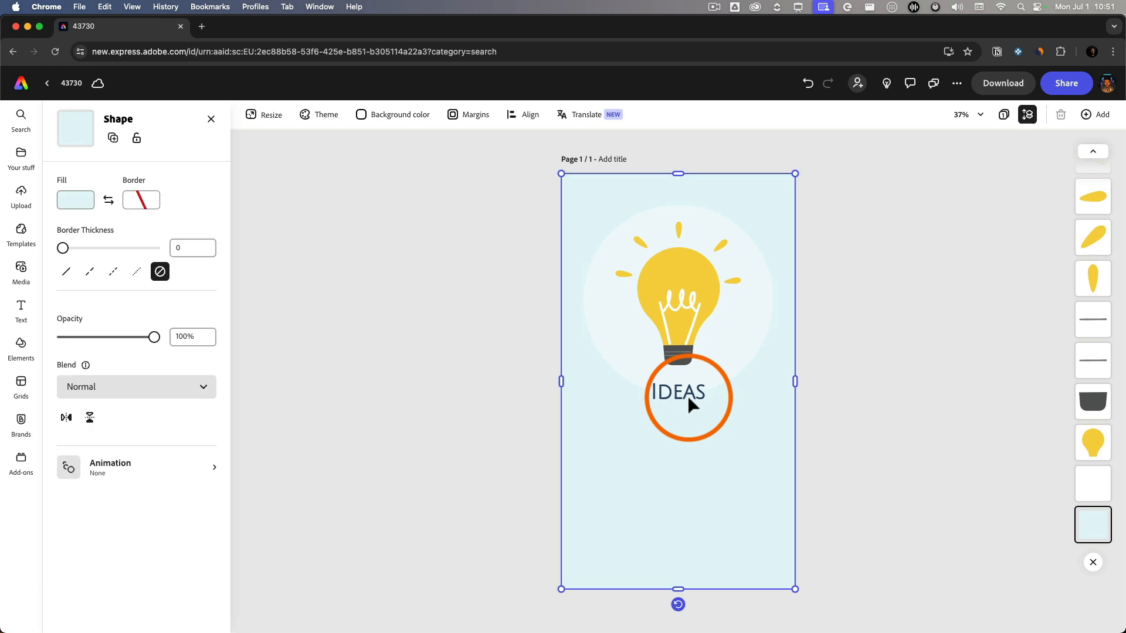
click(701, 394)
click(724, 423)
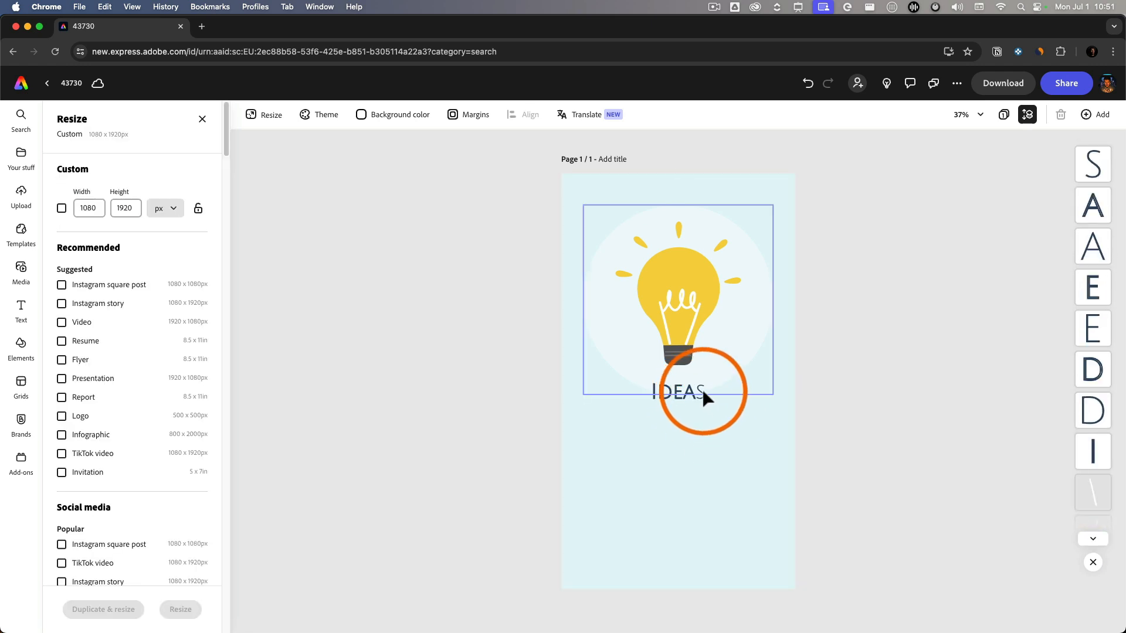
click(702, 390)
click(702, 395)
key(Delete)
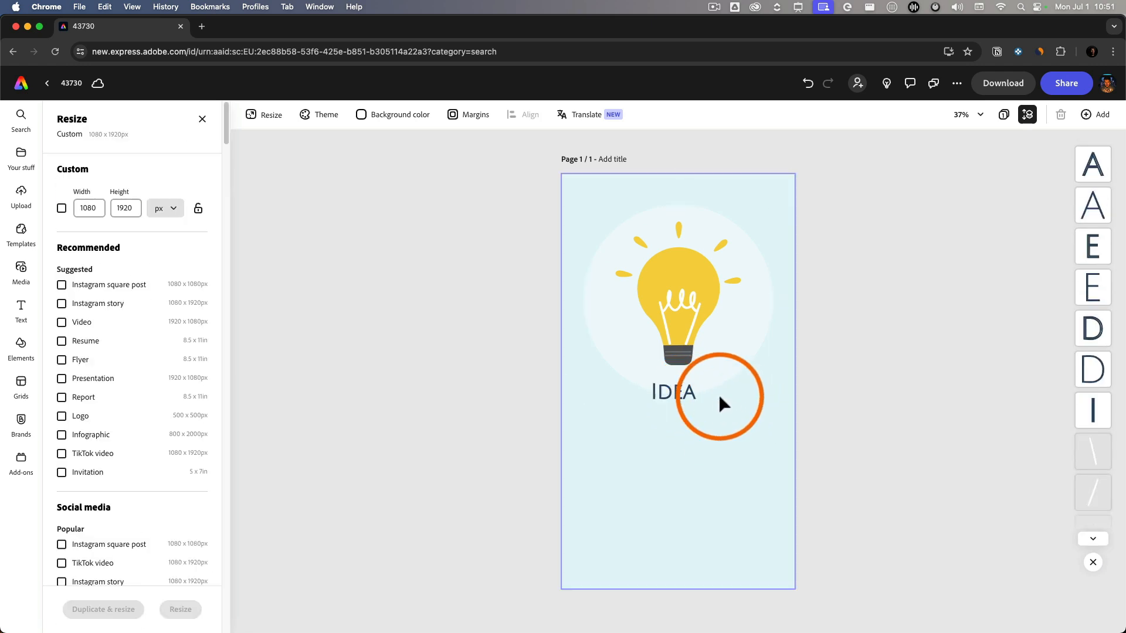
Select all the remaining IDEA letter shapes without the background or circle and delete them.
drag(882, 417, 645, 381)
shift+click(741, 413)
shift+click(743, 387)
key(Delete)
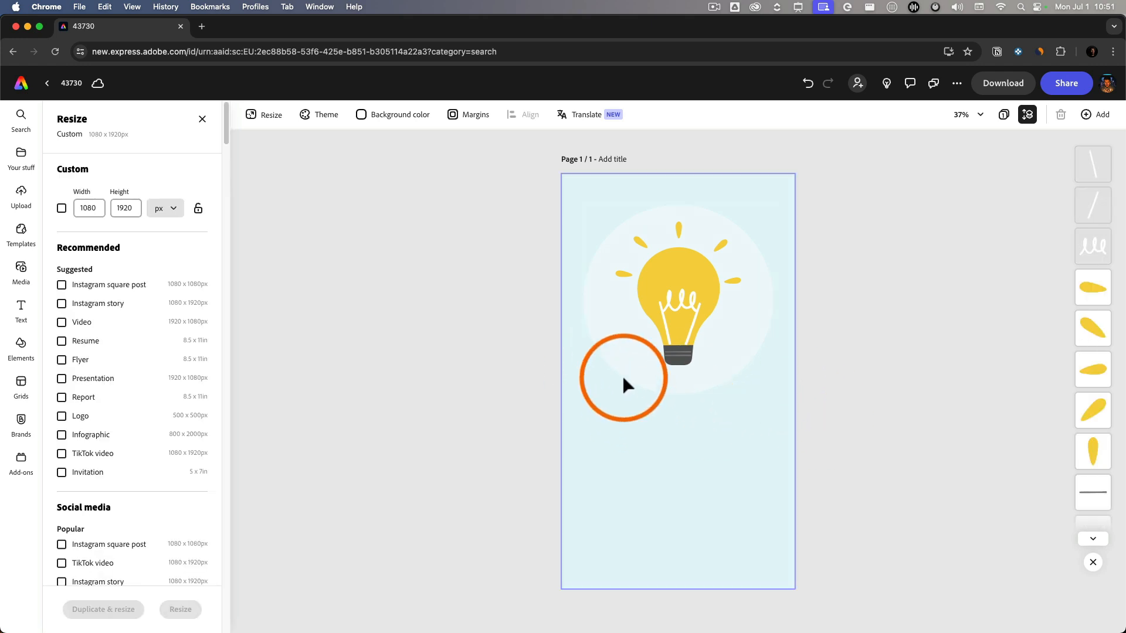
click(676, 228)
click(701, 290)
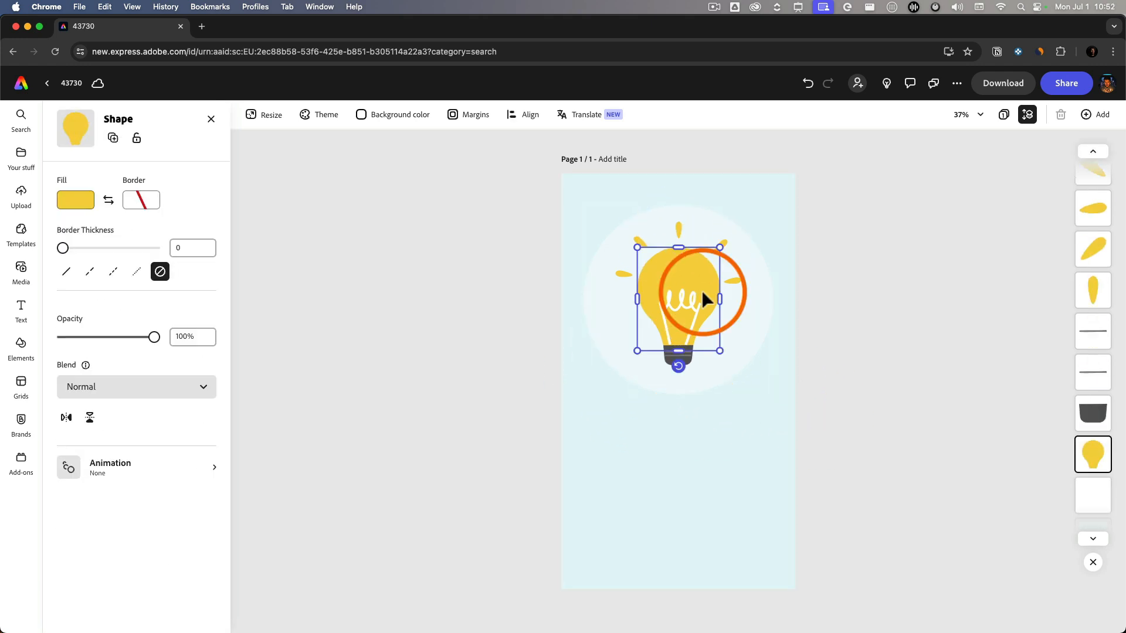
key(Escape)
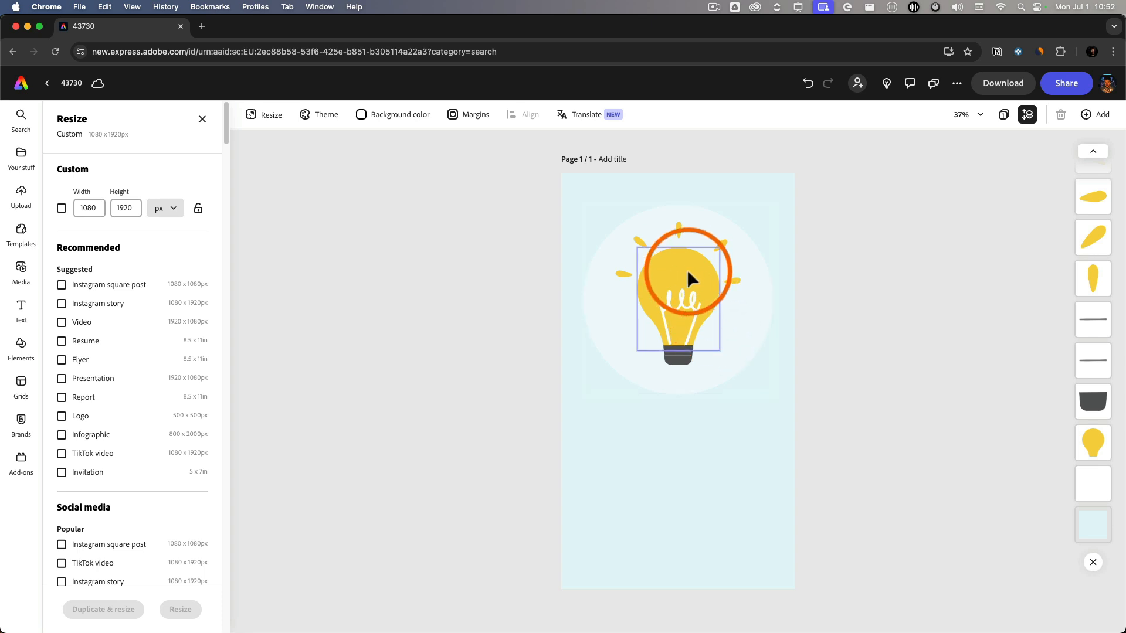
Group the light bulb's glass, filament, support wires, dark base and base lines into one object, leaving out the rays.
click(681, 359)
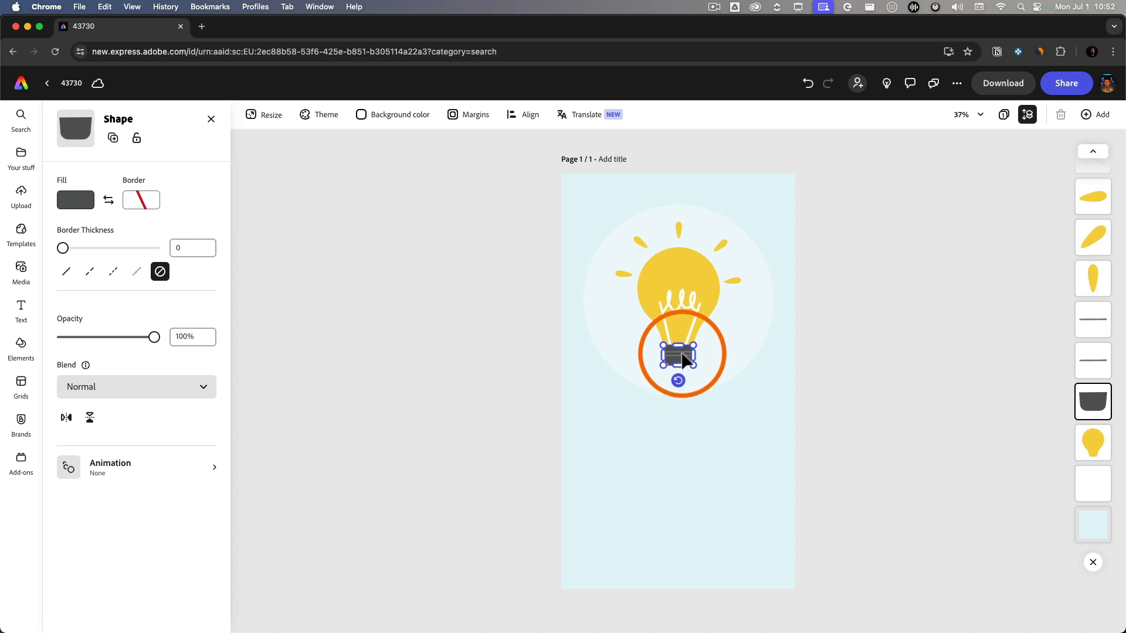
scroll(696, 318, up, 5)
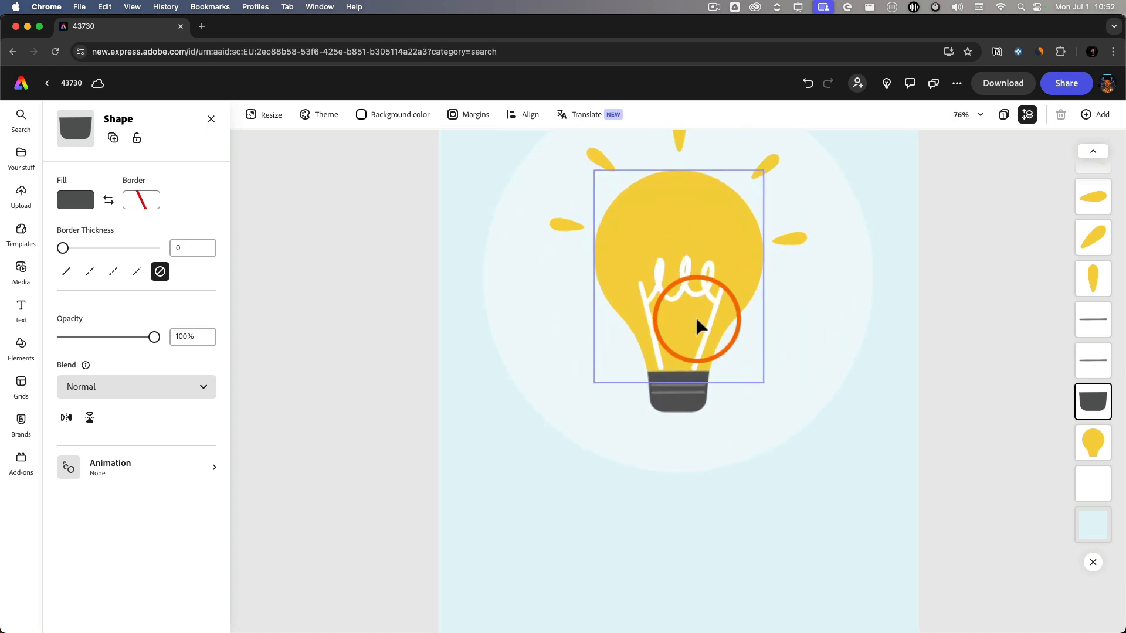
click(895, 360)
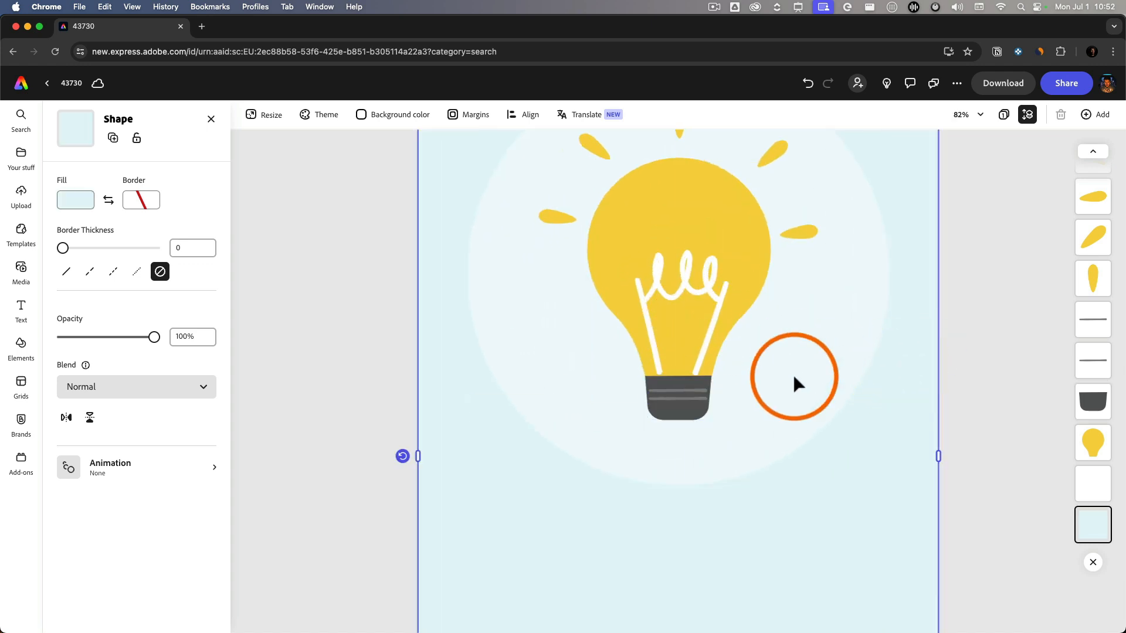
click(682, 396)
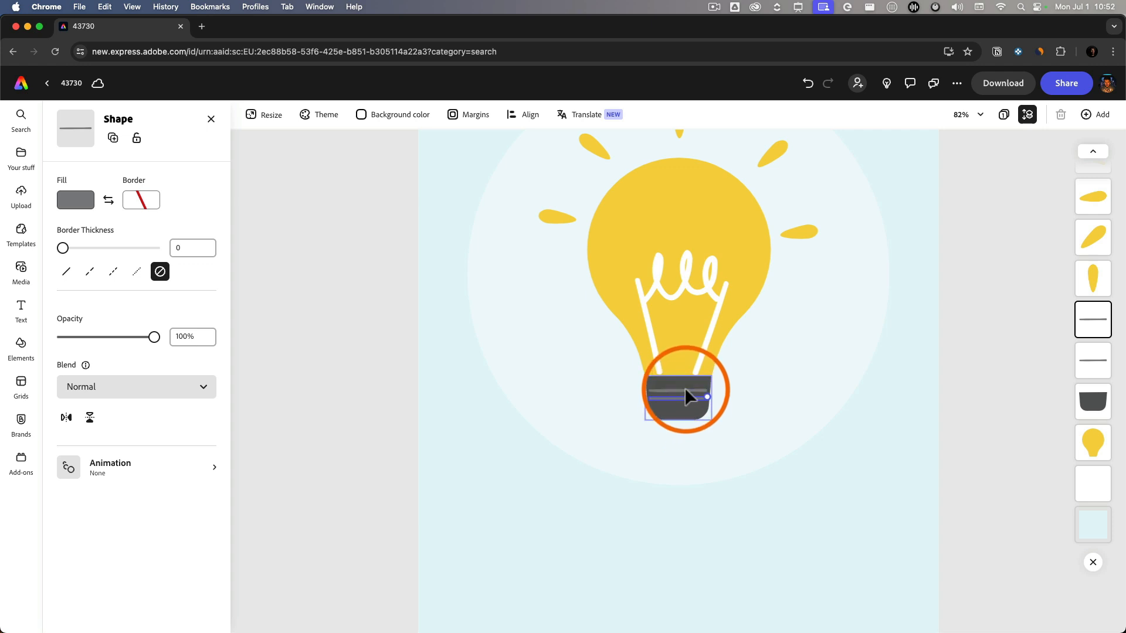
shift+click(685, 389)
shift+click(687, 380)
shift+click(699, 361)
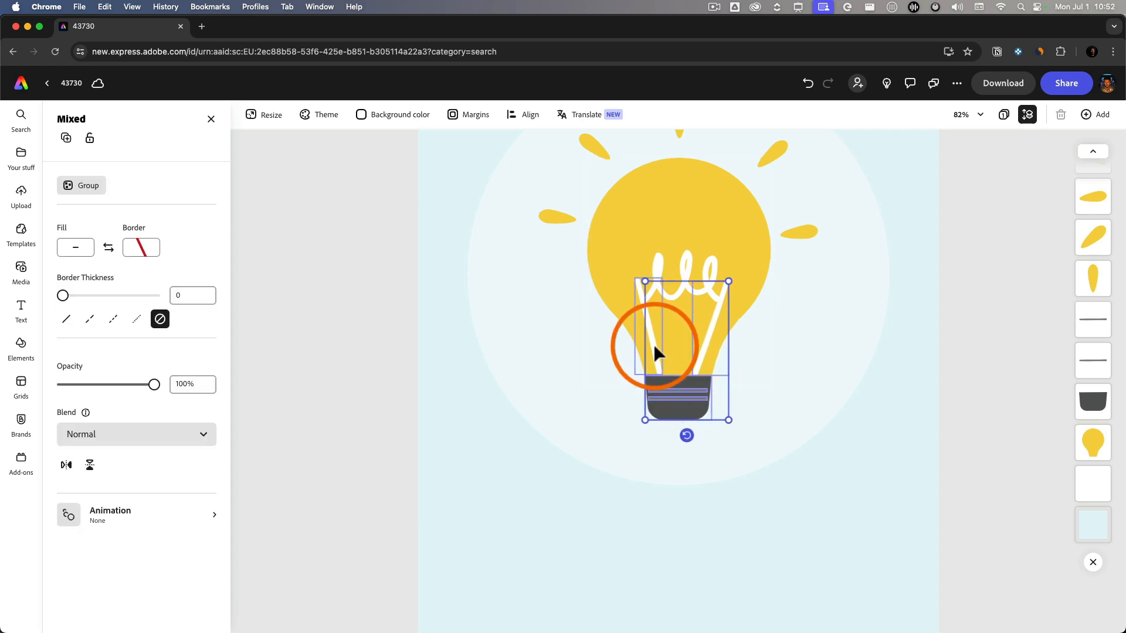
shift+click(654, 347)
shift+click(656, 266)
shift+click(666, 272)
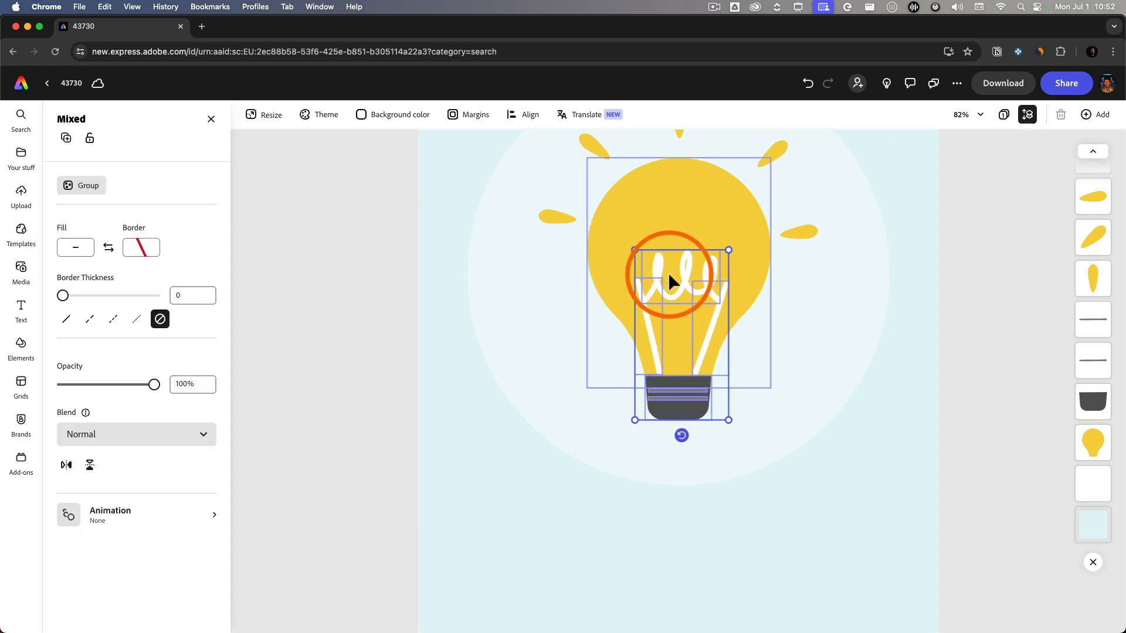
right_click(680, 203)
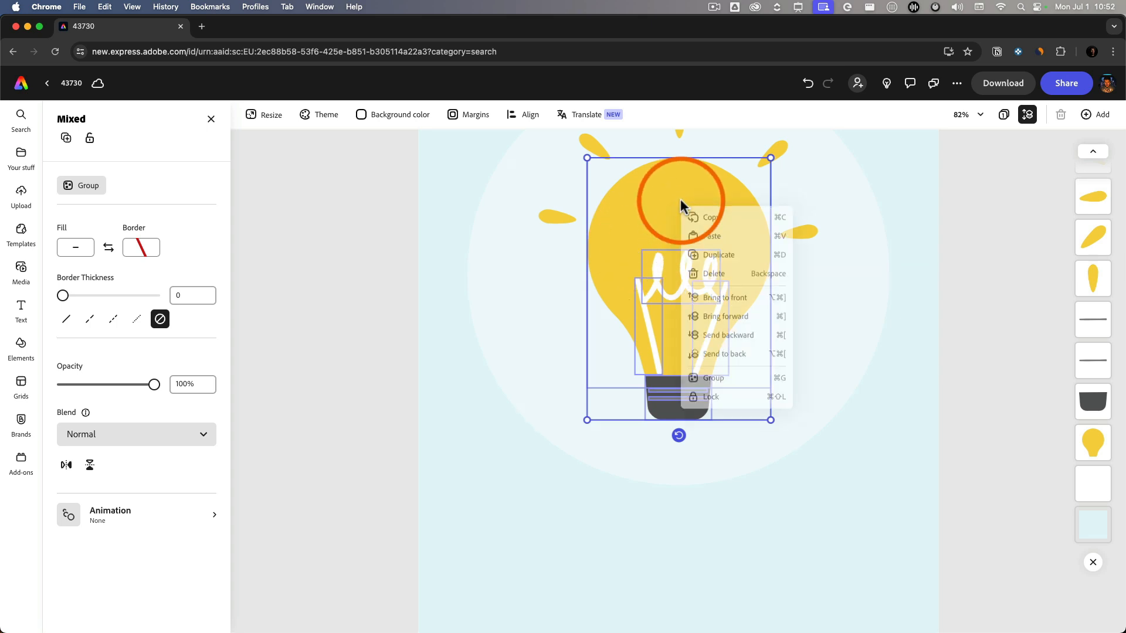
click(713, 382)
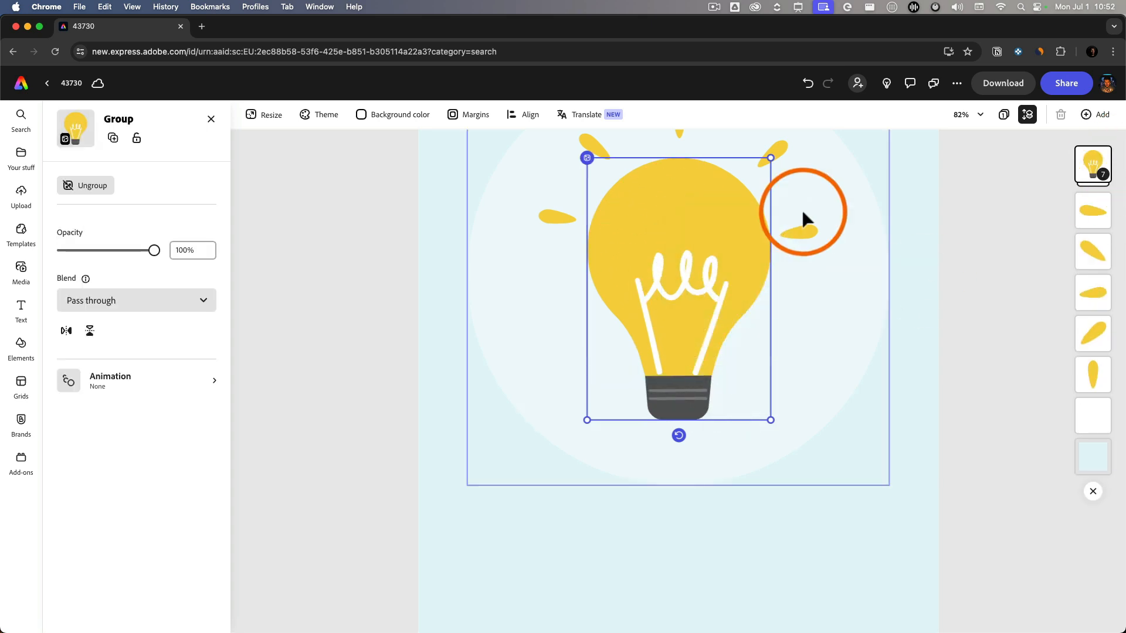
Look inside the light bulb group in the layer stack to examine its individual parts, and return to the full stack.
click(1056, 246)
click(1095, 184)
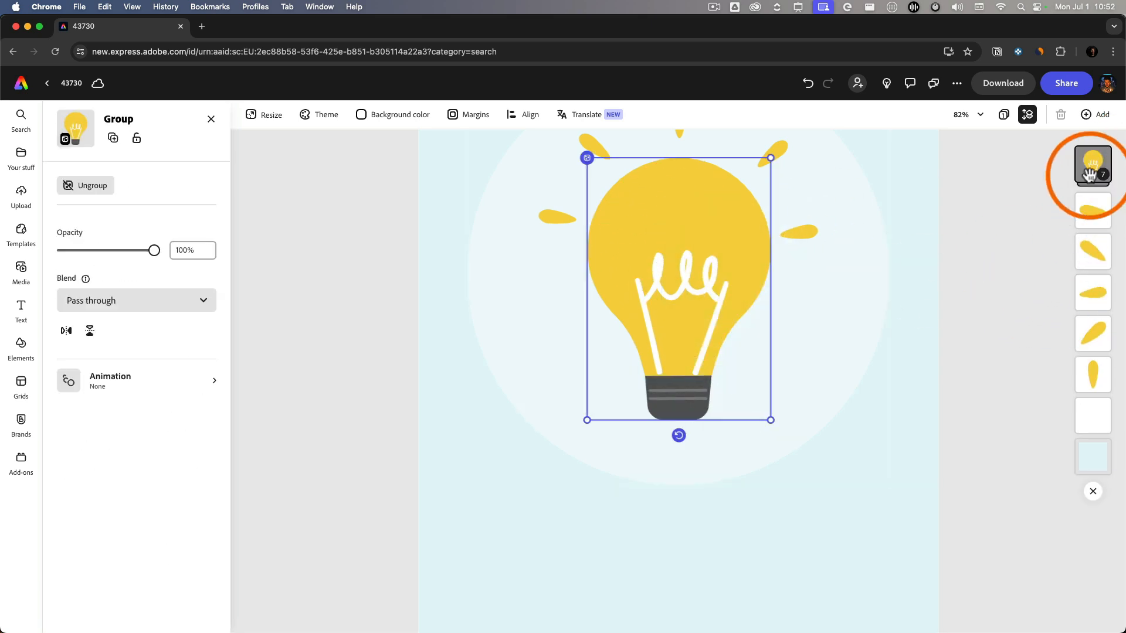
click(1093, 182)
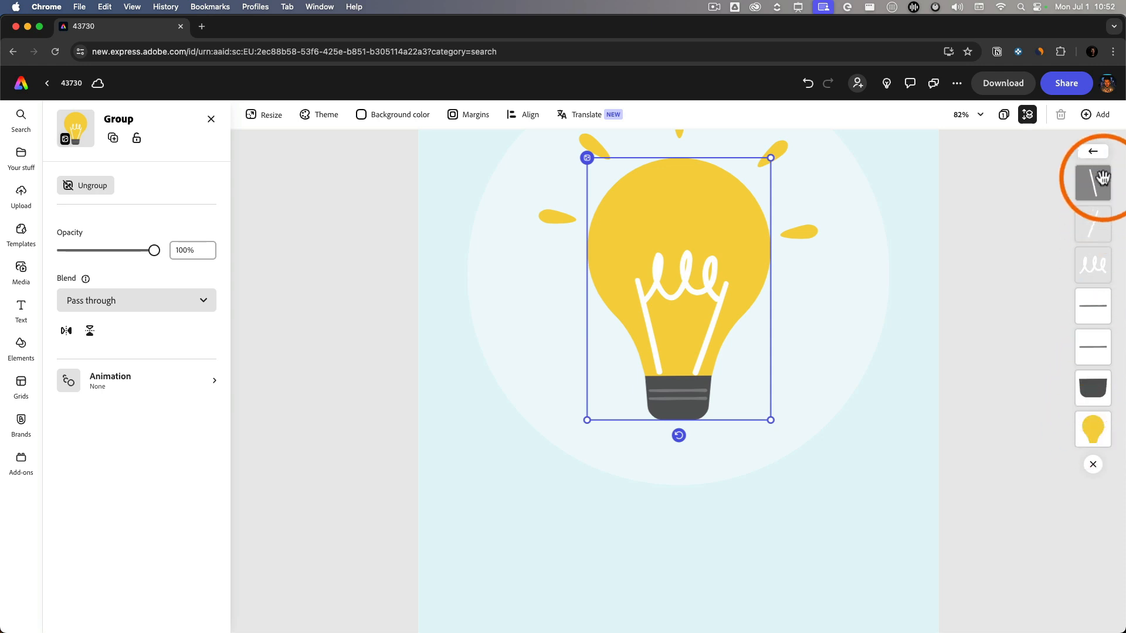
click(1094, 153)
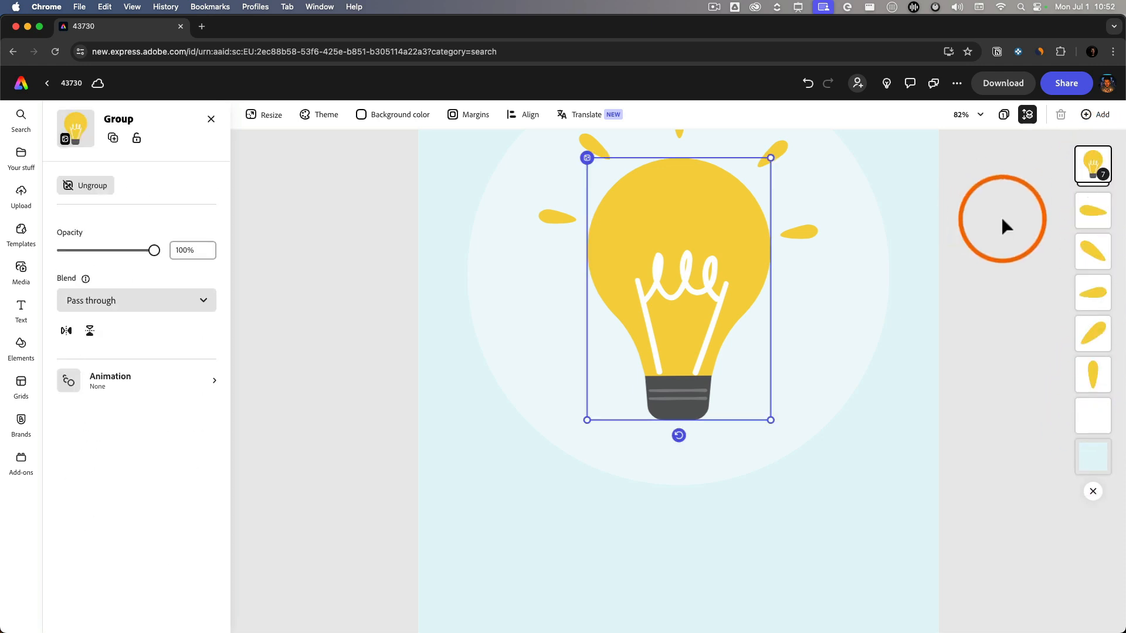
Try moving the grouped light bulb slightly within the circle, and undo the move.
click(838, 287)
scroll(814, 244, down, 5)
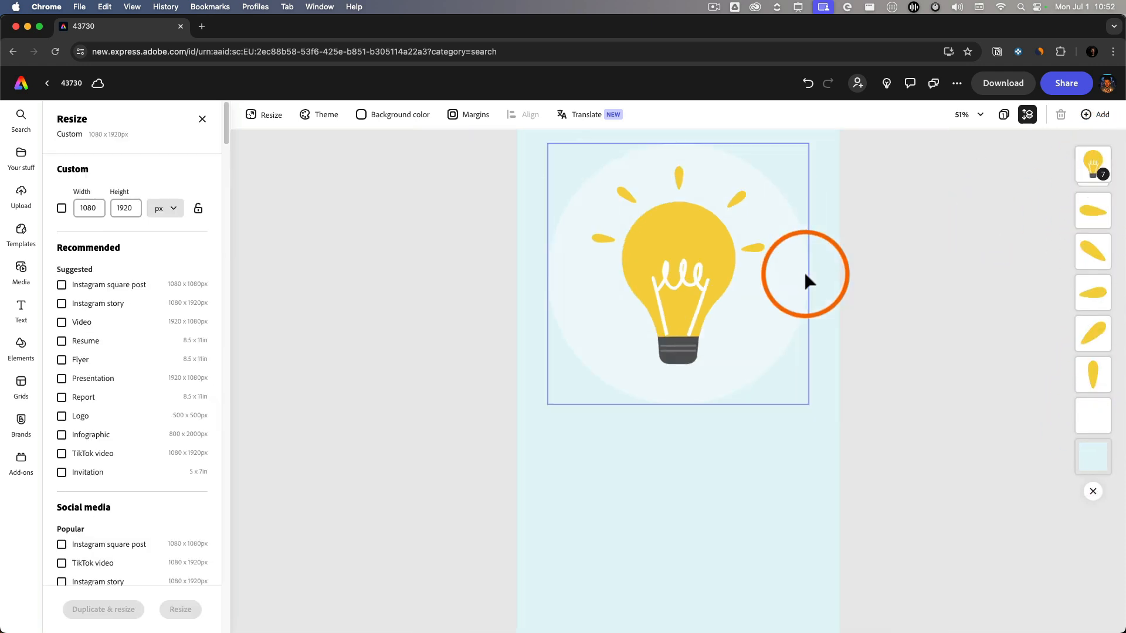
click(702, 289)
mouse_move(692, 301)
mouse_down()
mouse_move(679, 333)
mouse_move(700, 304)
mouse_move(702, 318)
mouse_up()
key(super+z)
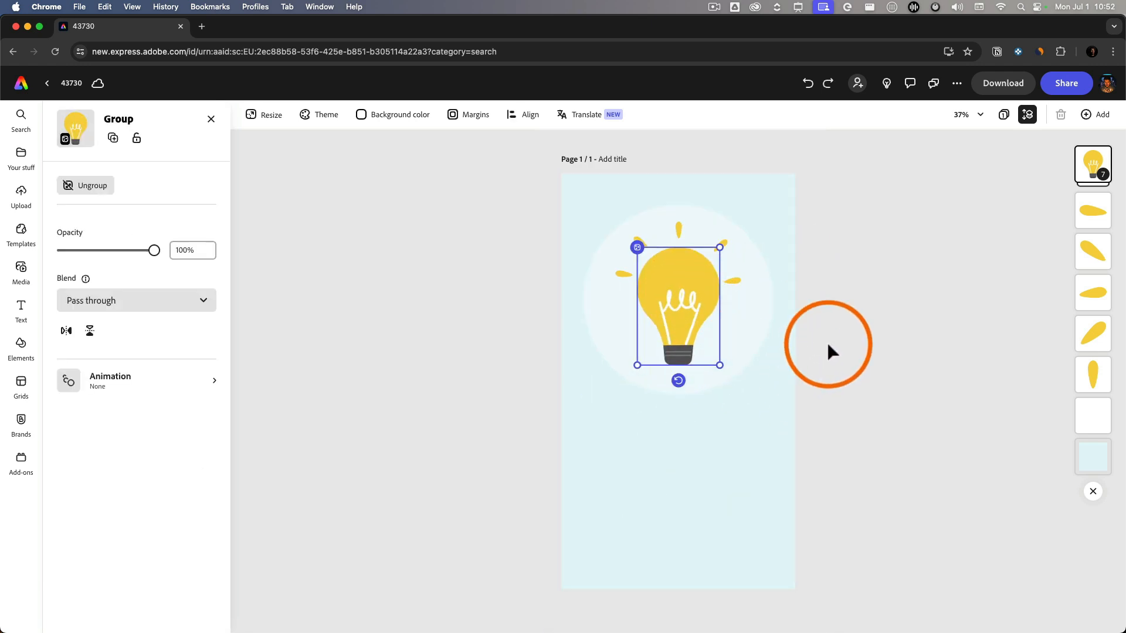
Check the yellow rays around the bulb one by one as separate shapes, and clear the selection.
click(644, 238)
click(643, 240)
click(678, 229)
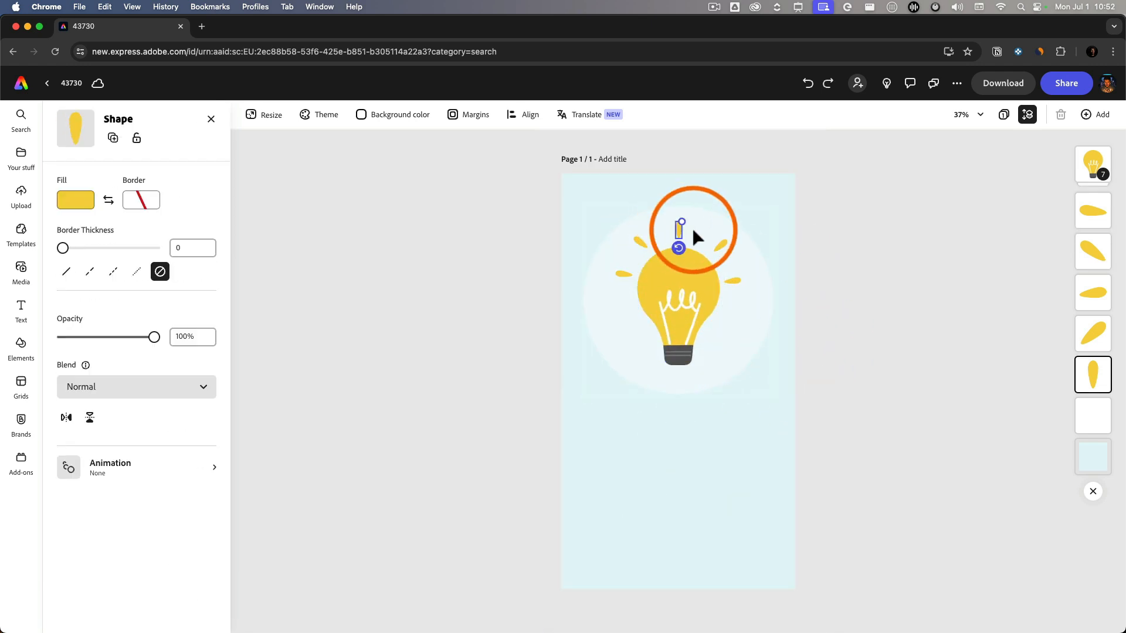
click(735, 282)
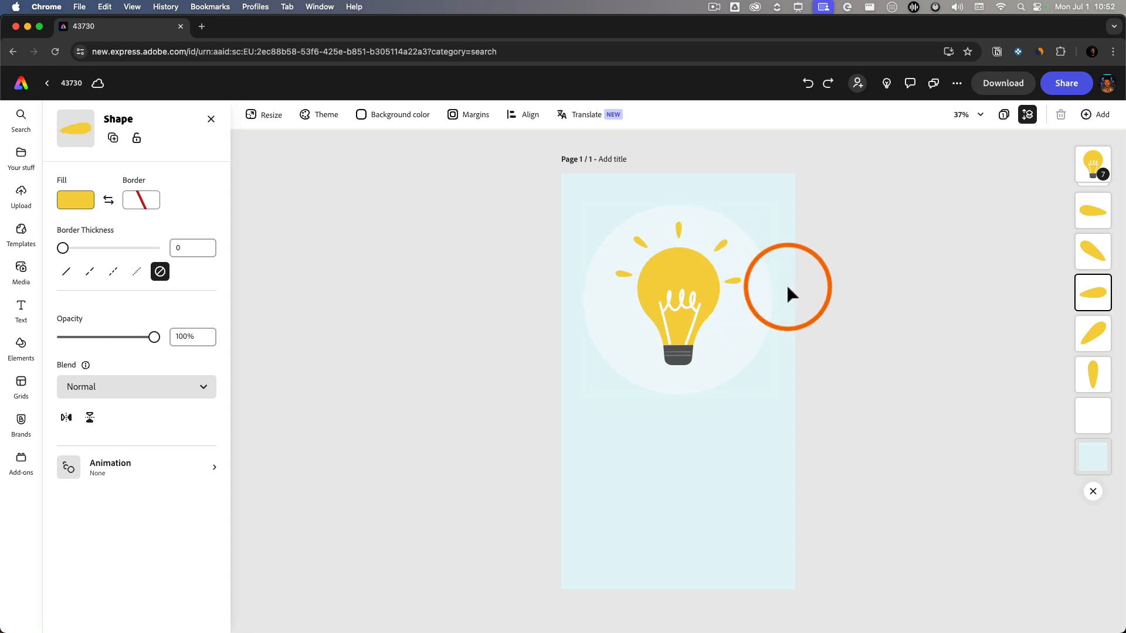
click(757, 333)
click(889, 384)
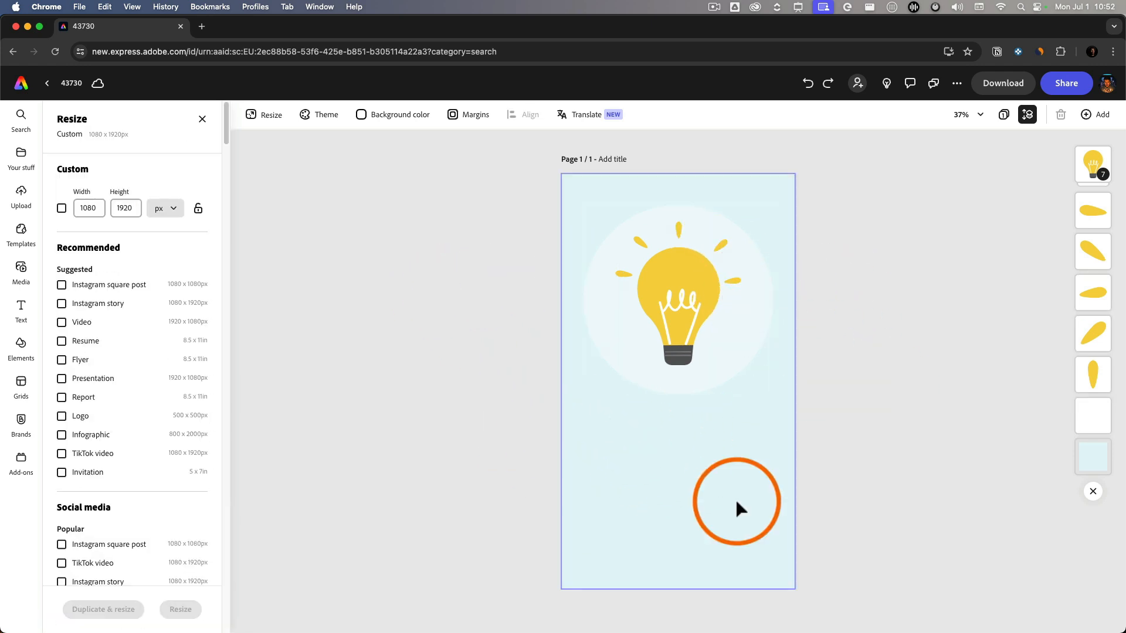
Search the text designs for "motivation" and place the YOU'RE DOING AMAZING design beneath the light bulb.
click(34, 308)
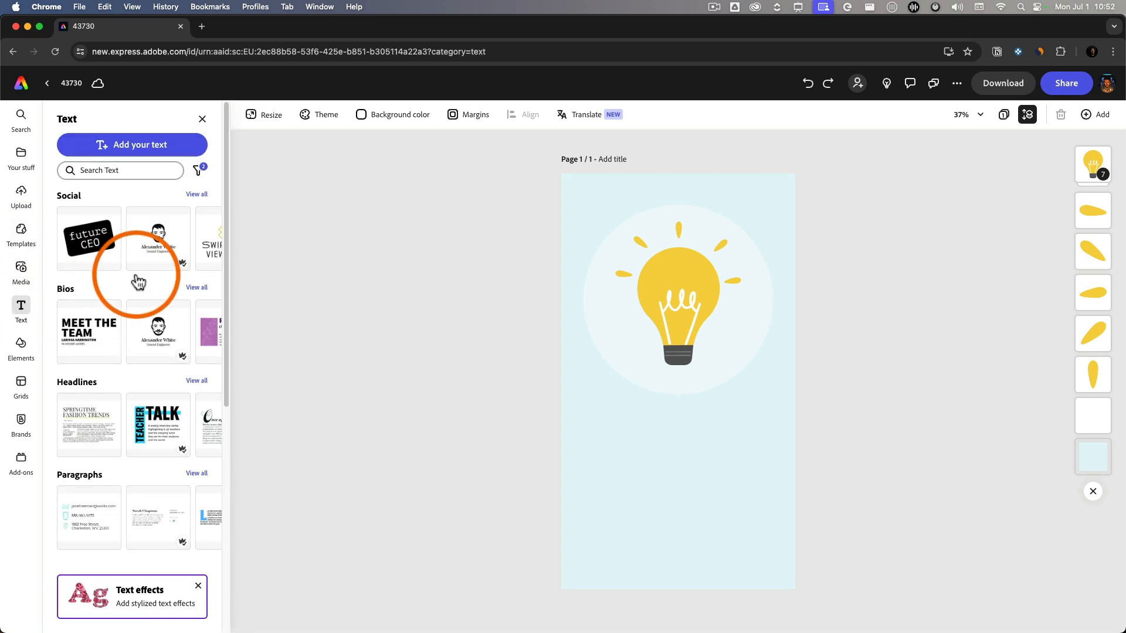
drag(171, 475, 660, 470)
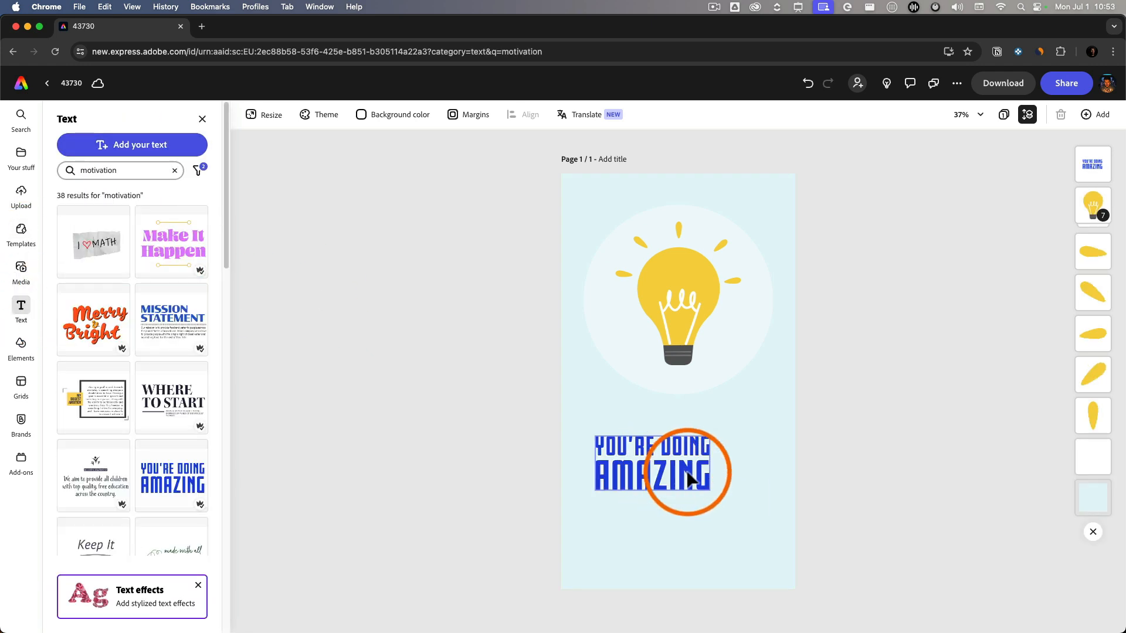
Look through the headline's fill swatches, the saved brands and the stored projects.
click(75, 286)
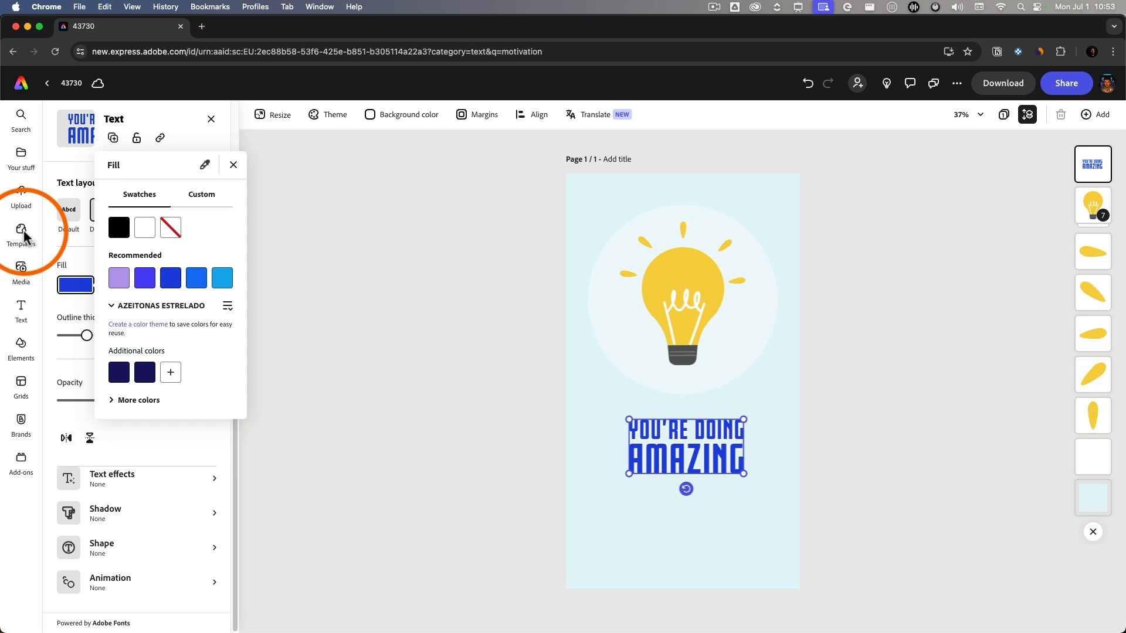
click(29, 282)
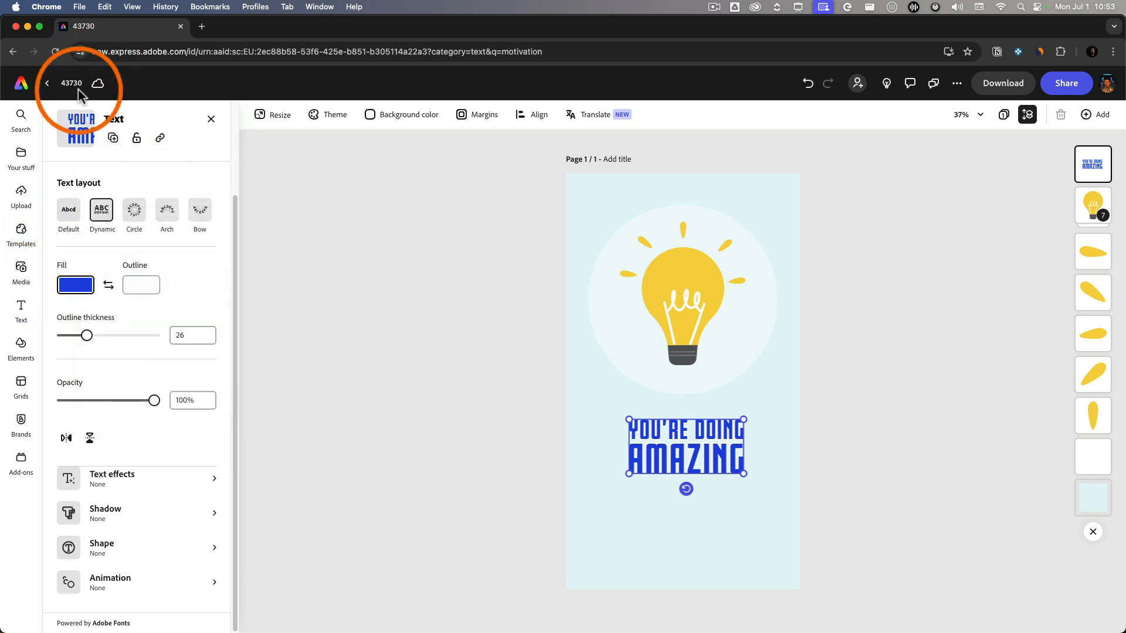
click(21, 421)
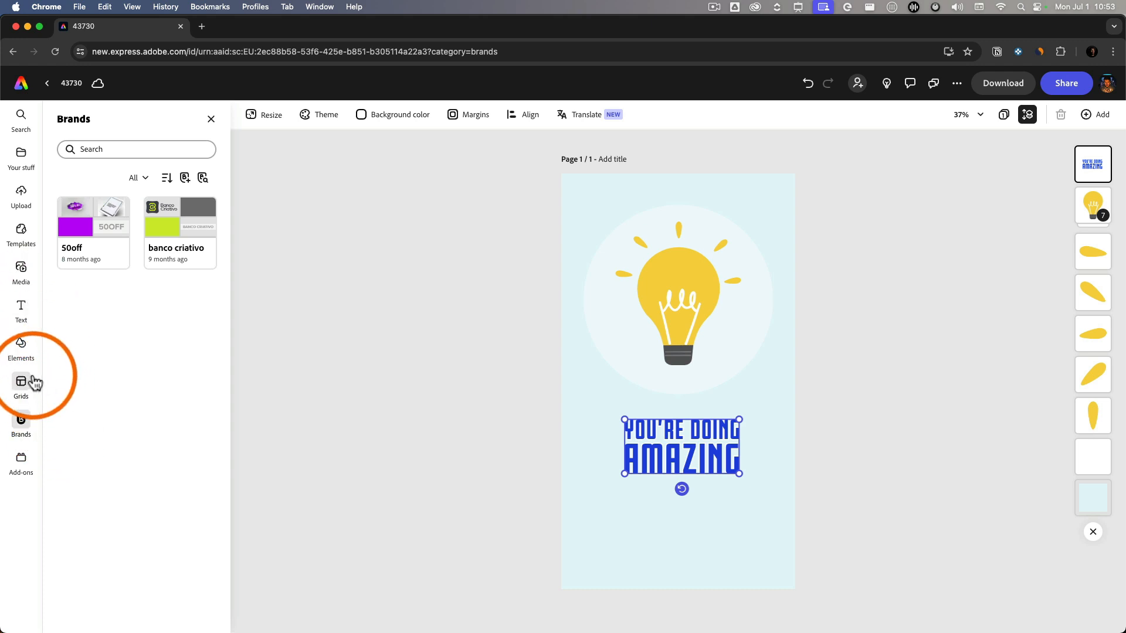
click(29, 170)
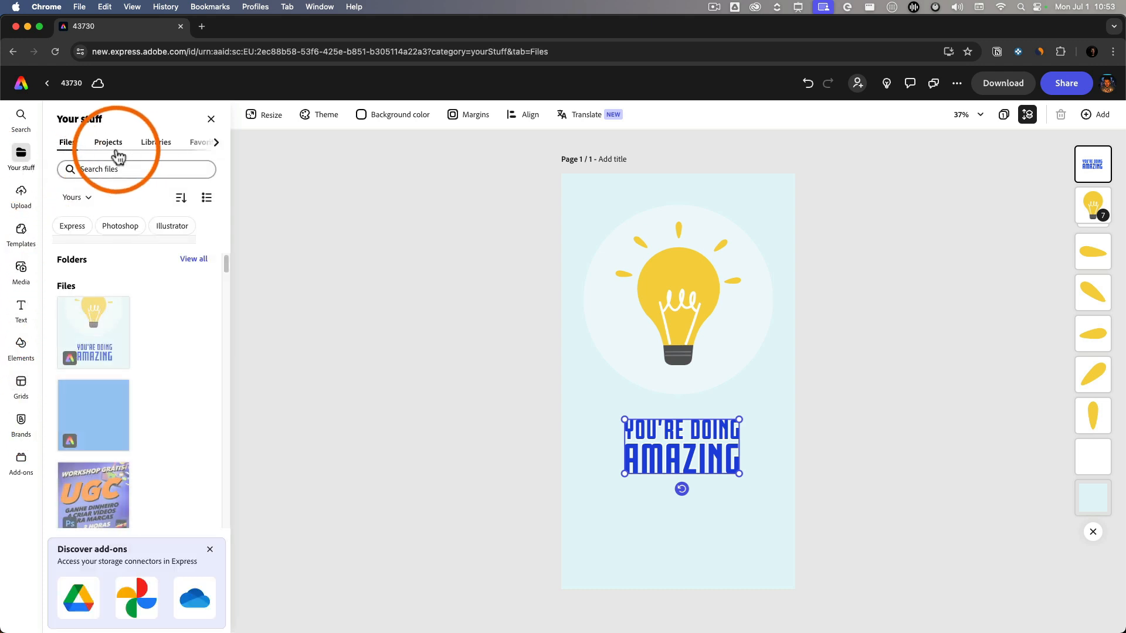
click(108, 147)
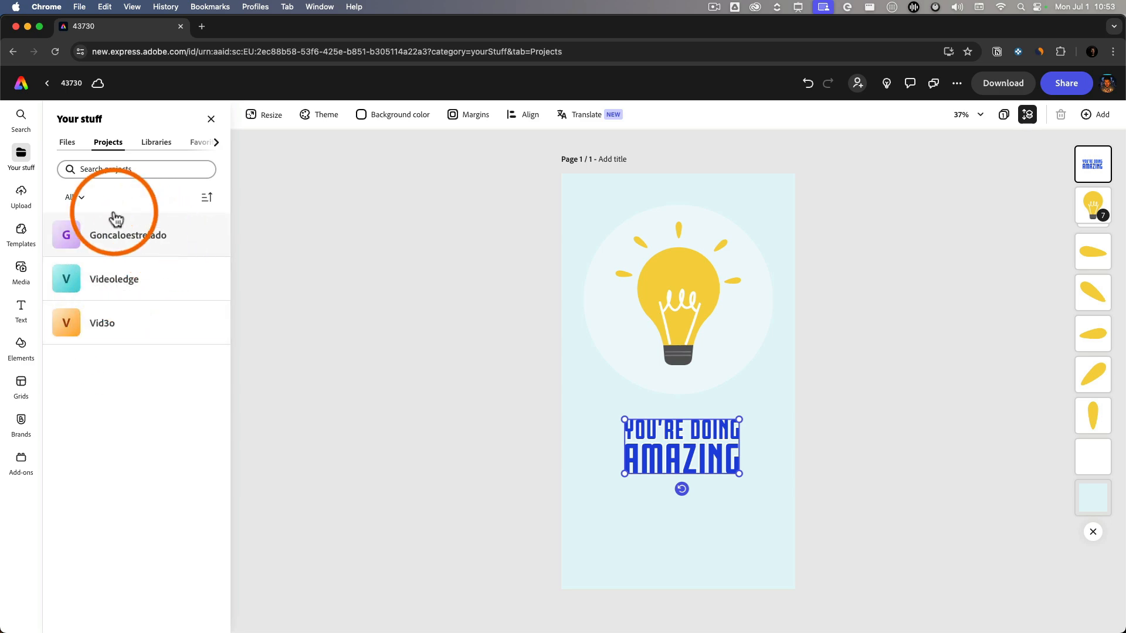
Fill the YOU'RE DOING AMAZING text with the dark purple additional color from the VIDEOLEDGE library.
double_click(666, 466)
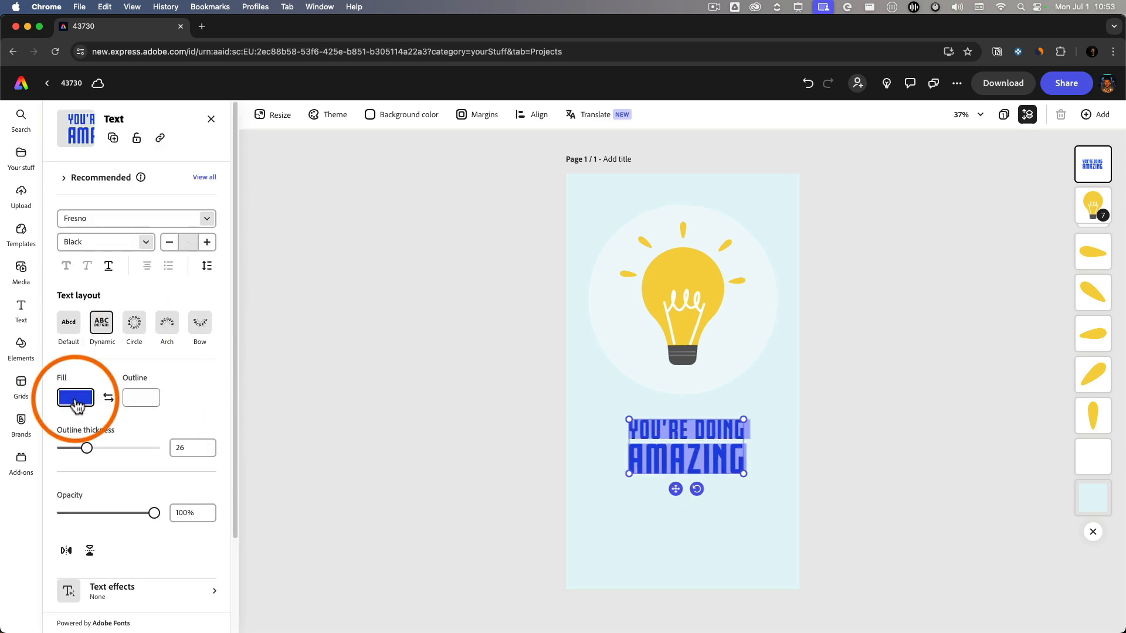
click(75, 402)
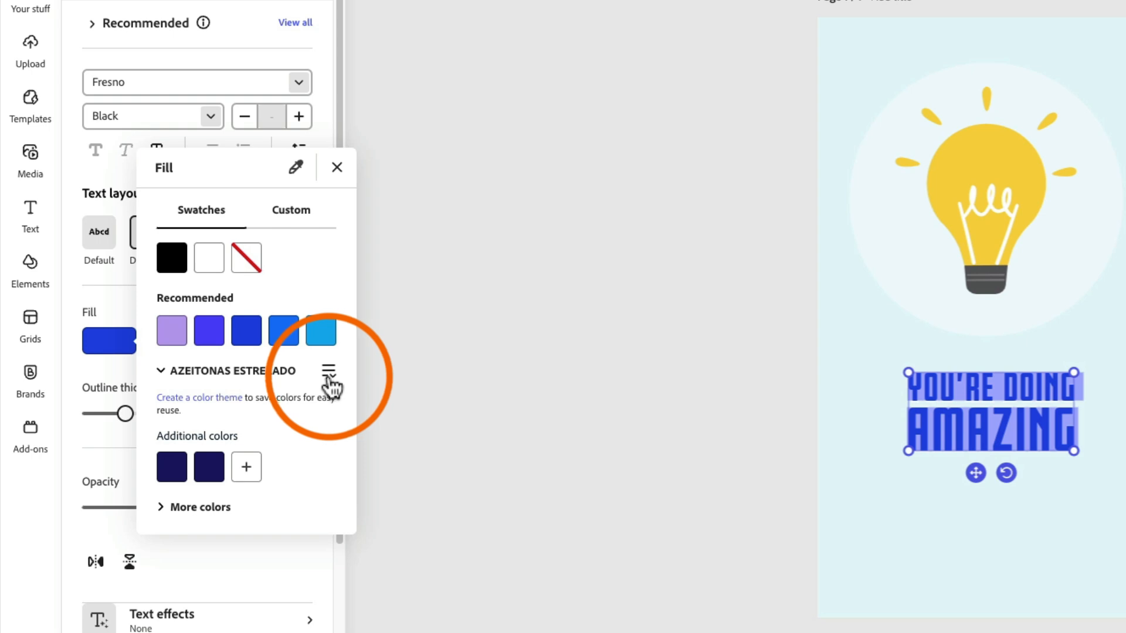
click(227, 418)
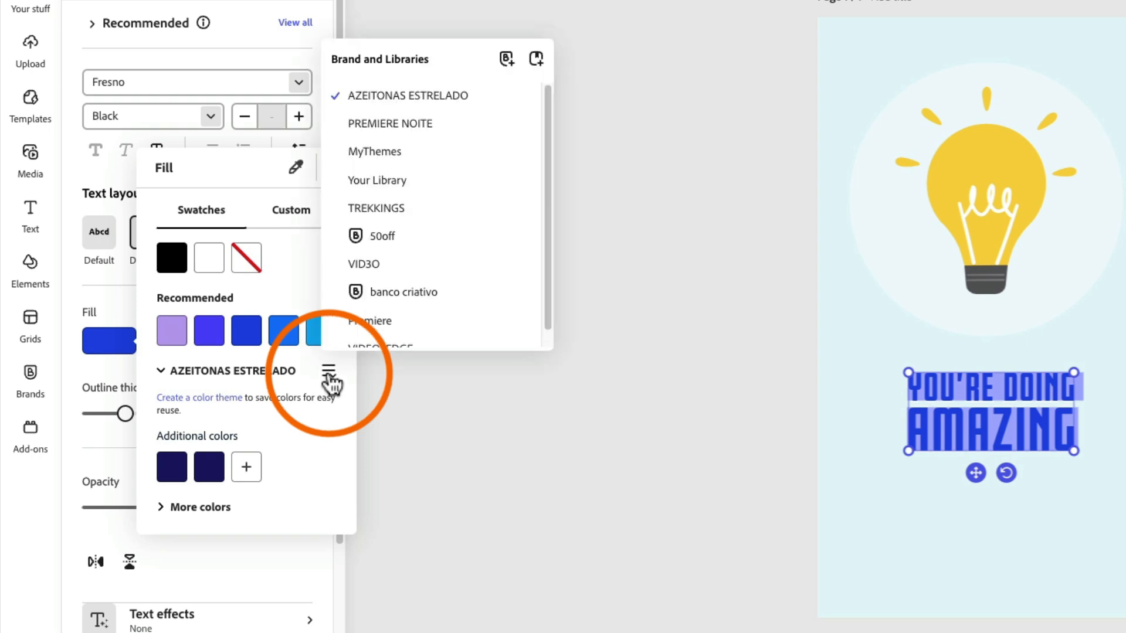
scroll(444, 162, down, 1)
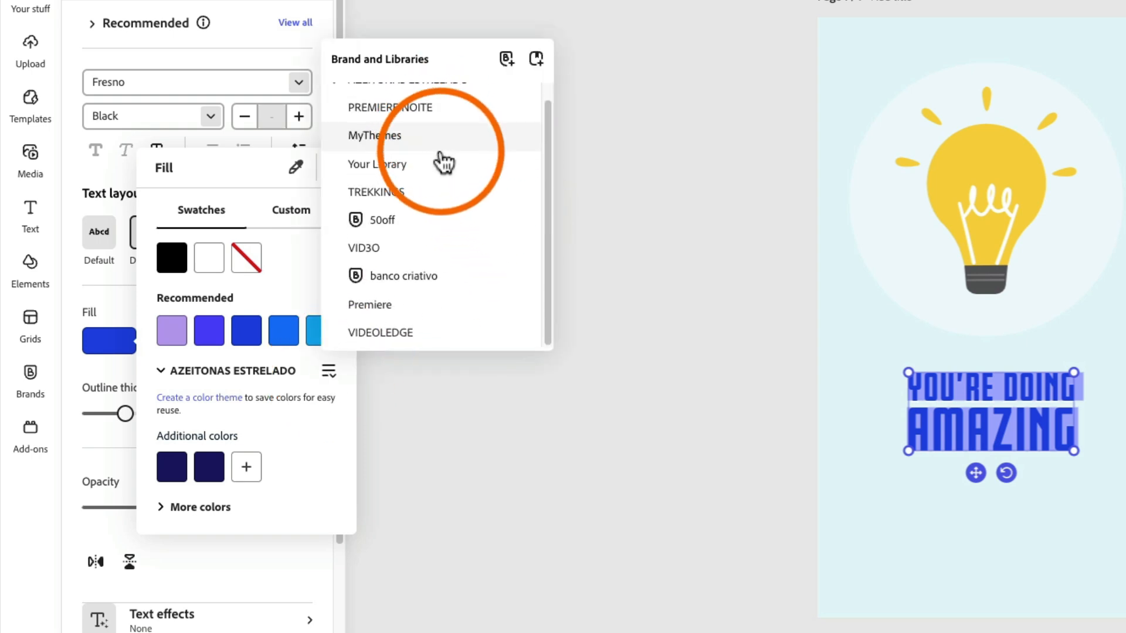
click(378, 253)
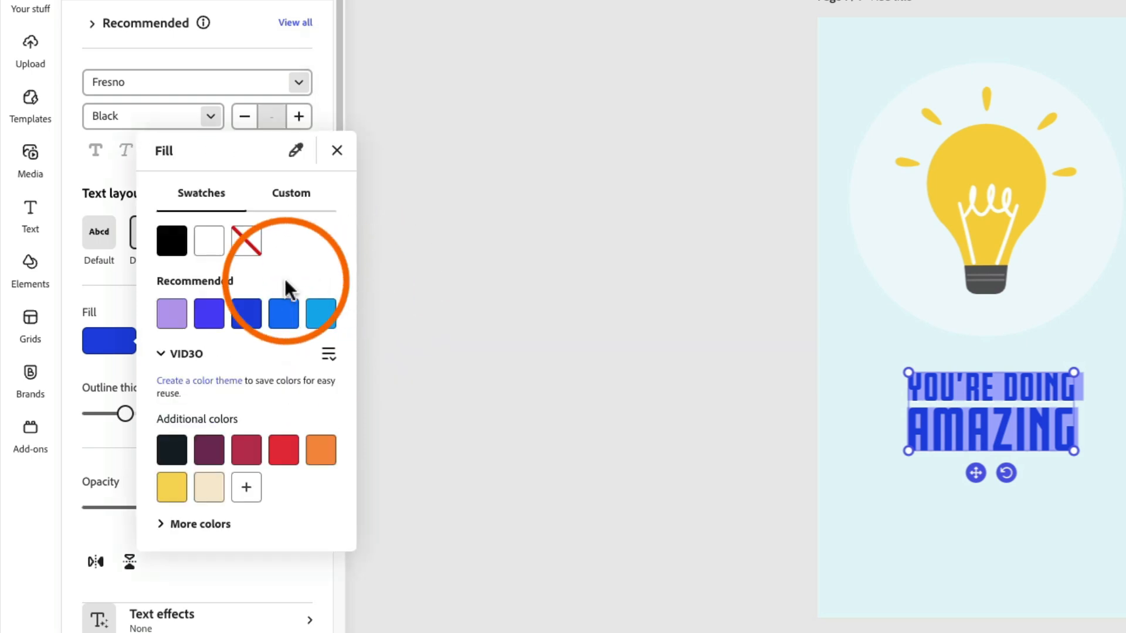
click(329, 356)
click(410, 324)
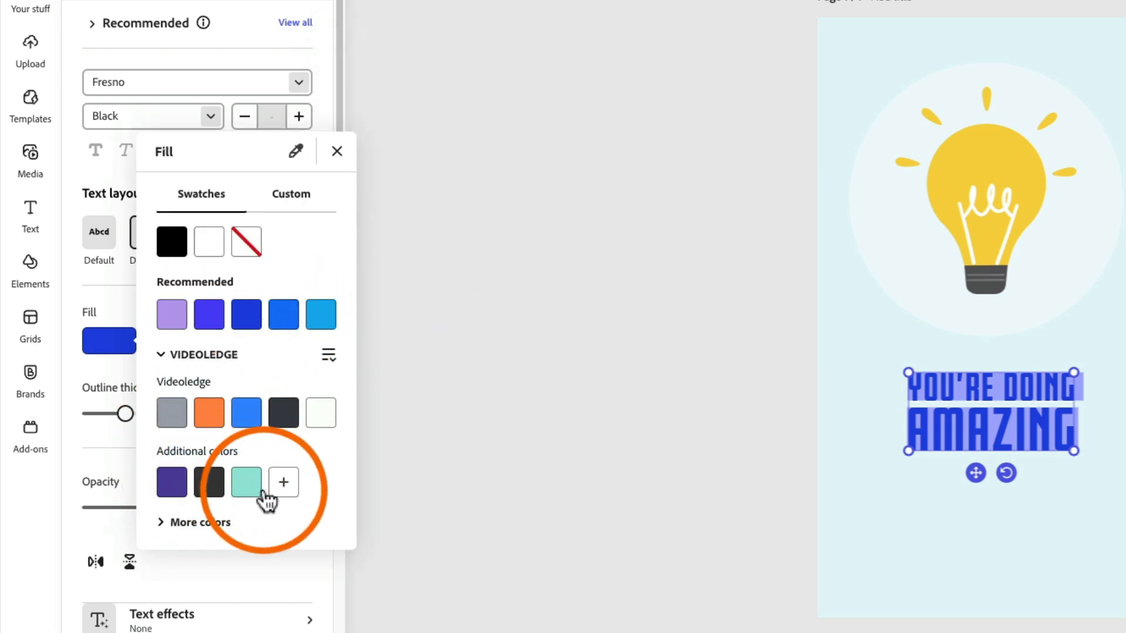
click(171, 487)
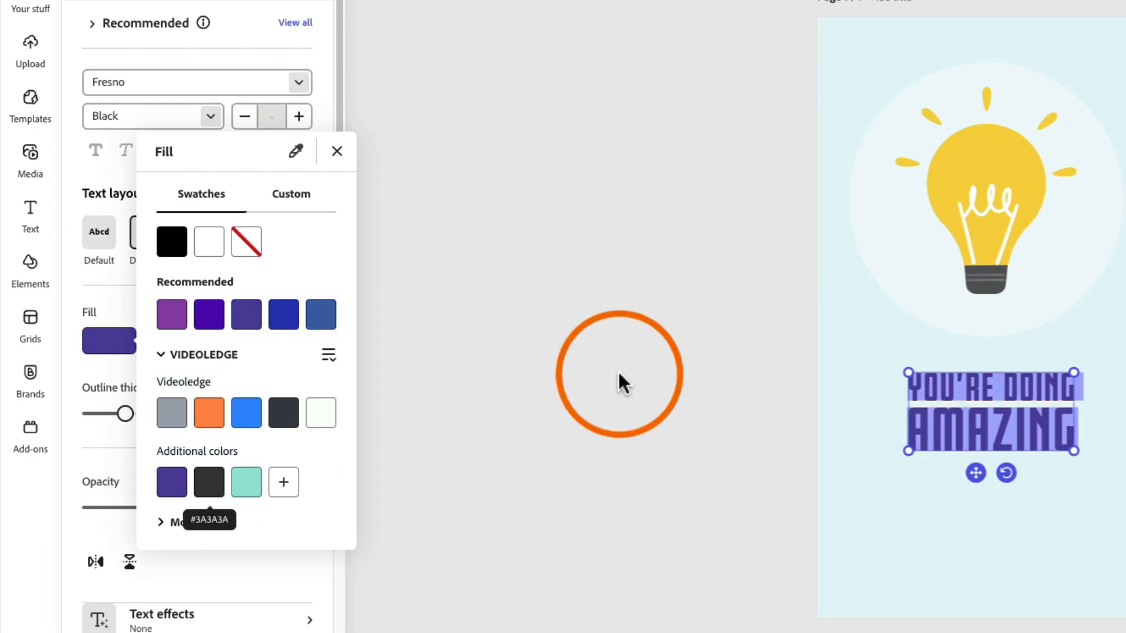
click(787, 376)
Fill the light blue background shape with the mint green color.
click(823, 346)
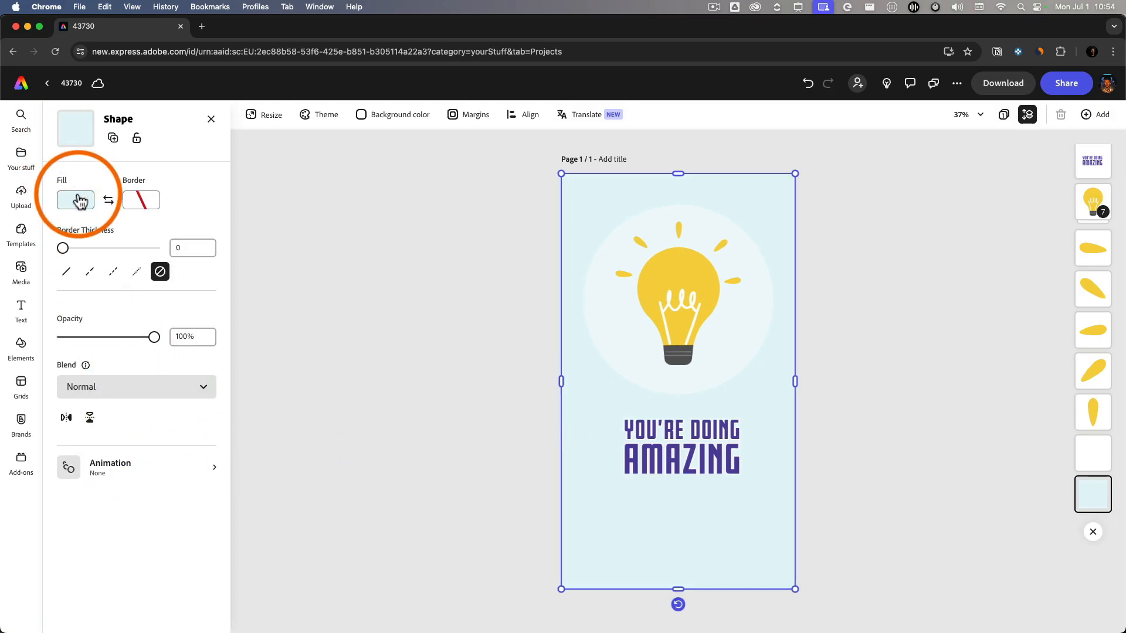
click(81, 203)
click(166, 312)
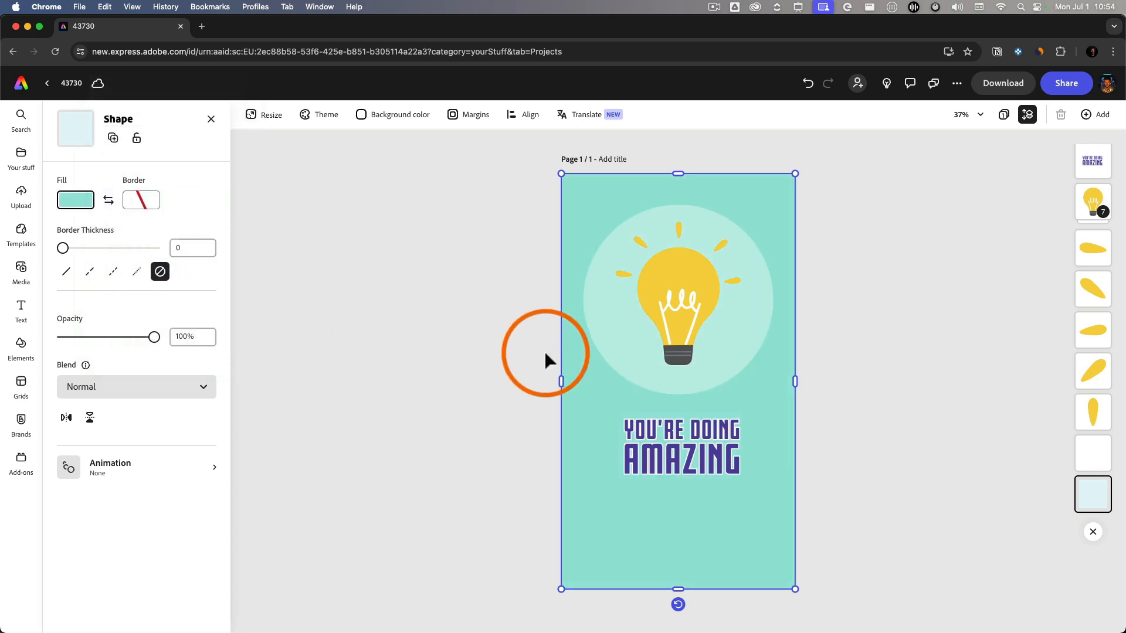
Remove the white outline from the YOU'RE DOING AMAZING headline.
click(695, 462)
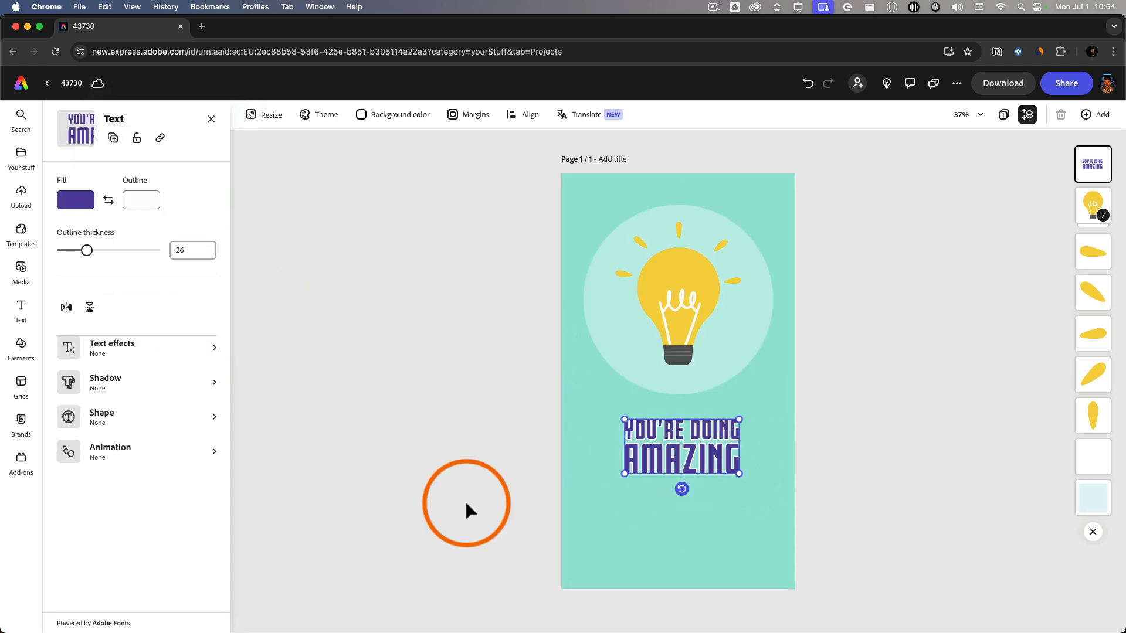
click(146, 404)
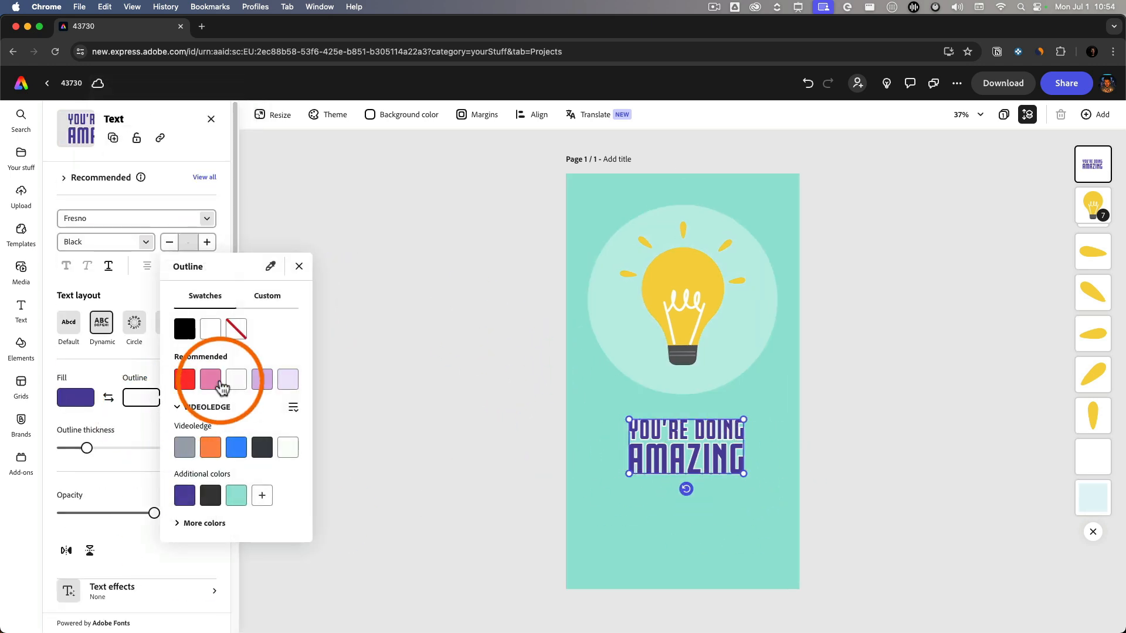
click(236, 329)
click(638, 449)
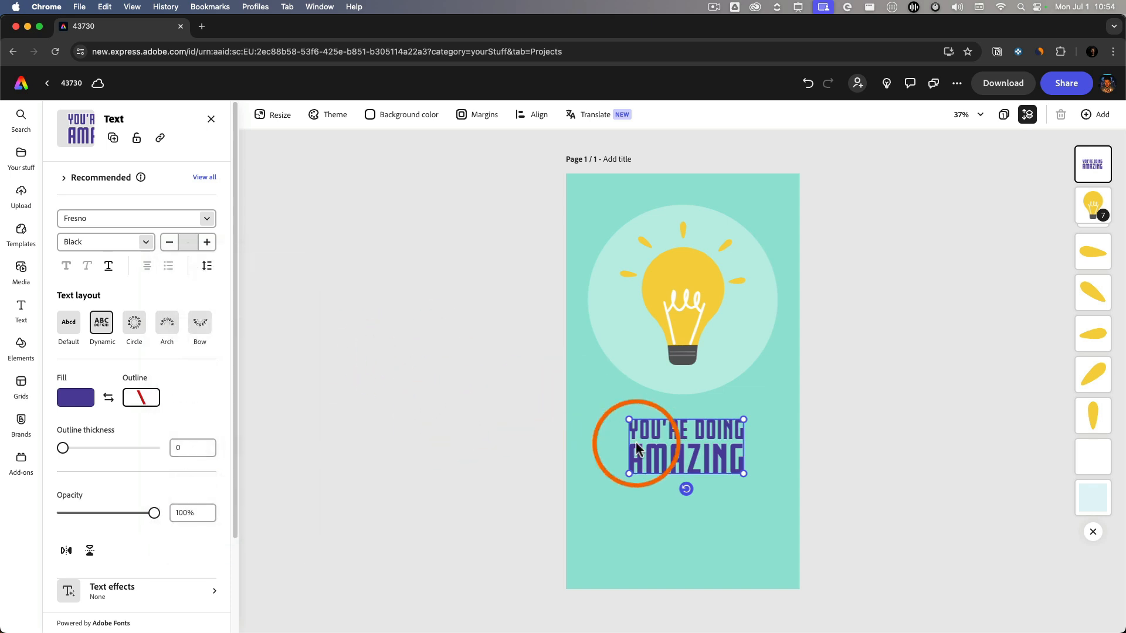
click(791, 418)
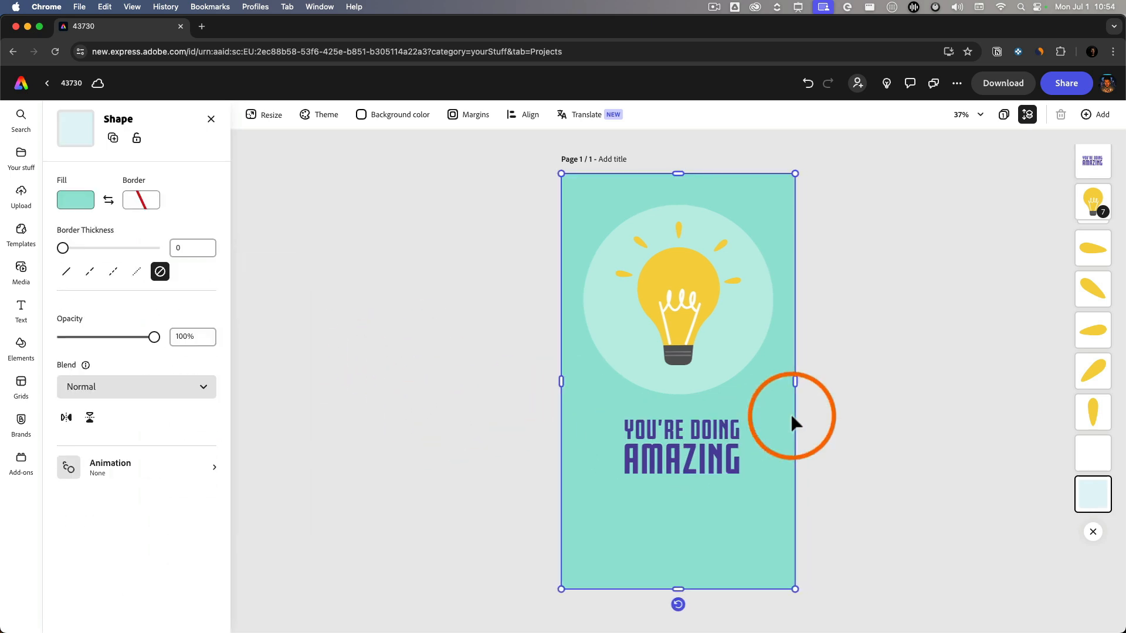
Reword the headline as "IDEAS COME WHEN YOU ARE NOT EXPECTING TAKE A NOTE", enlarge it to the circle's width and center it beneath the light bulb.
click(691, 320)
drag(695, 459, 685, 488)
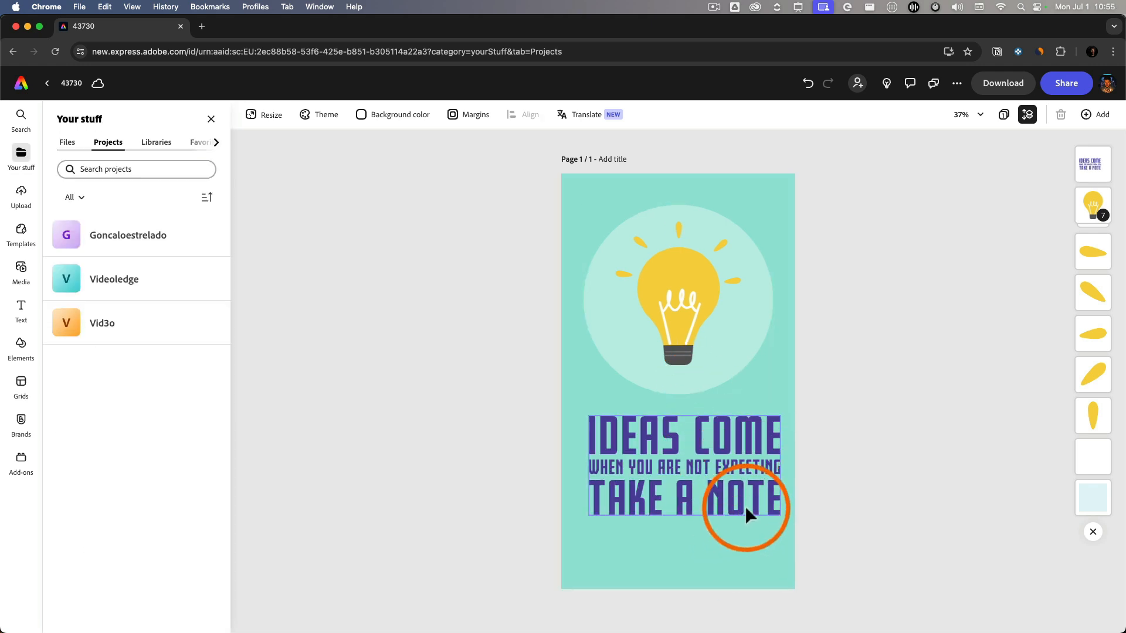
drag(752, 450, 747, 448)
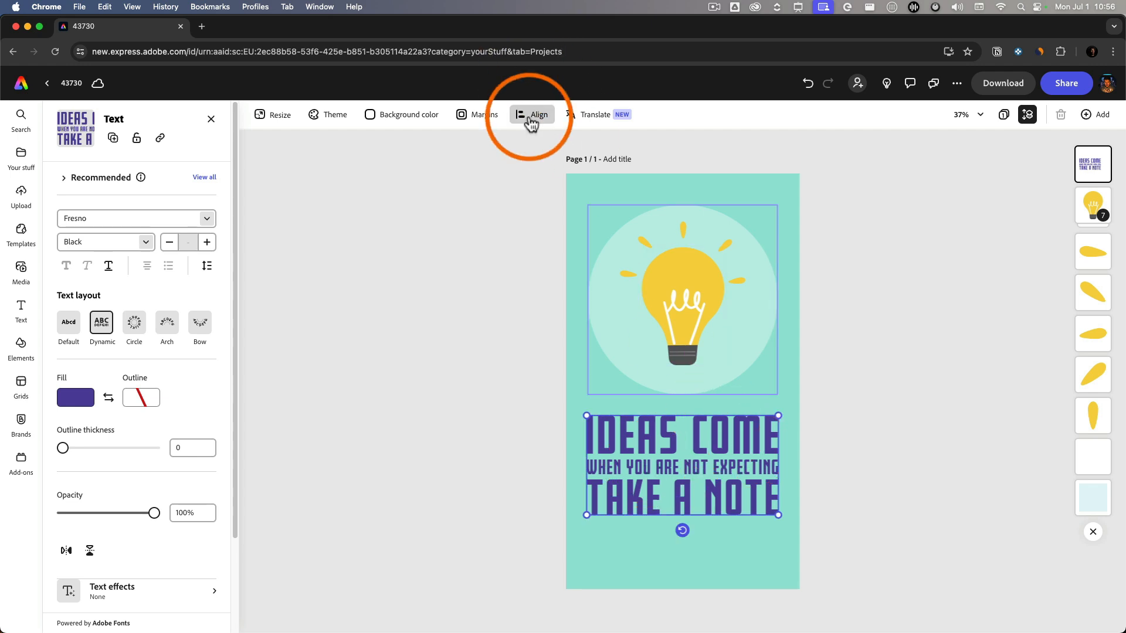
click(530, 115)
click(552, 215)
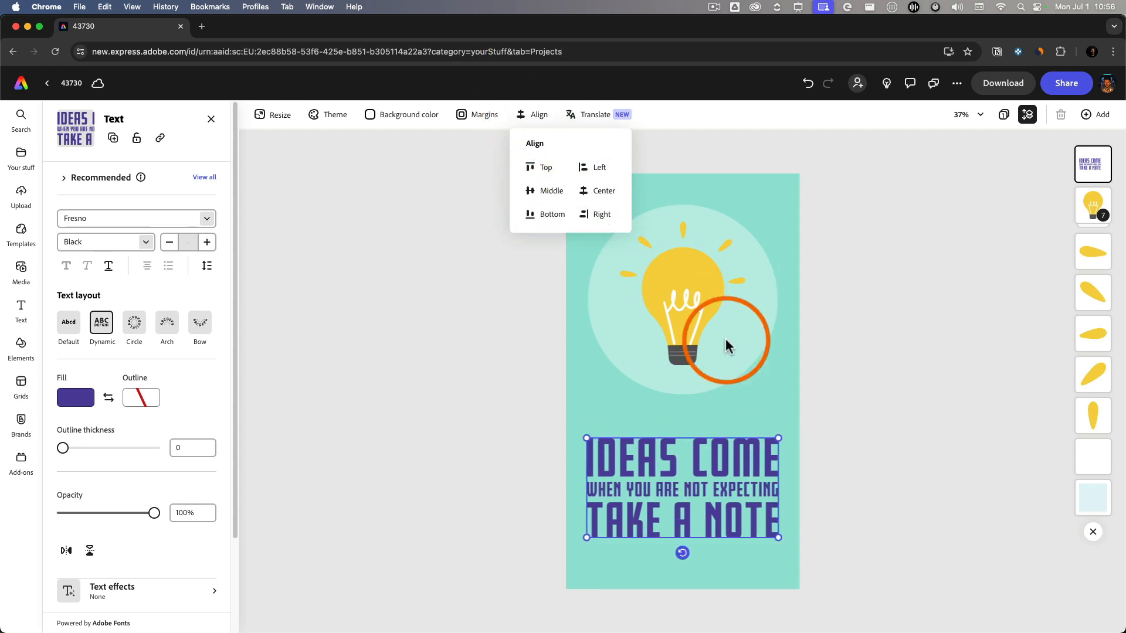
click(801, 364)
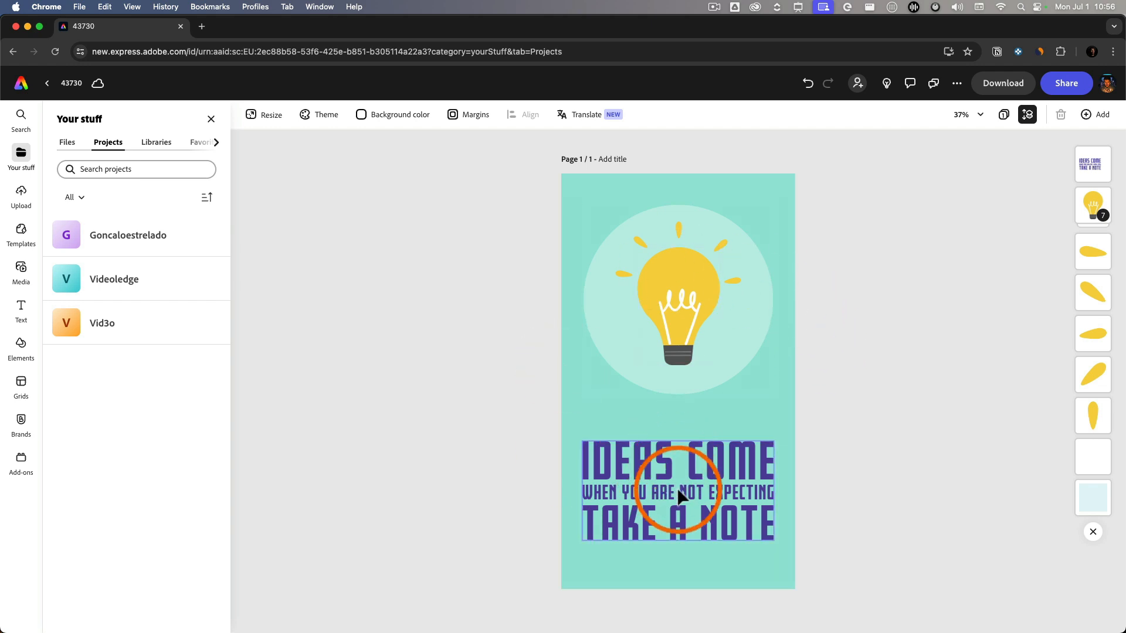
Apply the Fade entrance animation to the pale circle behind the light bulb.
click(695, 323)
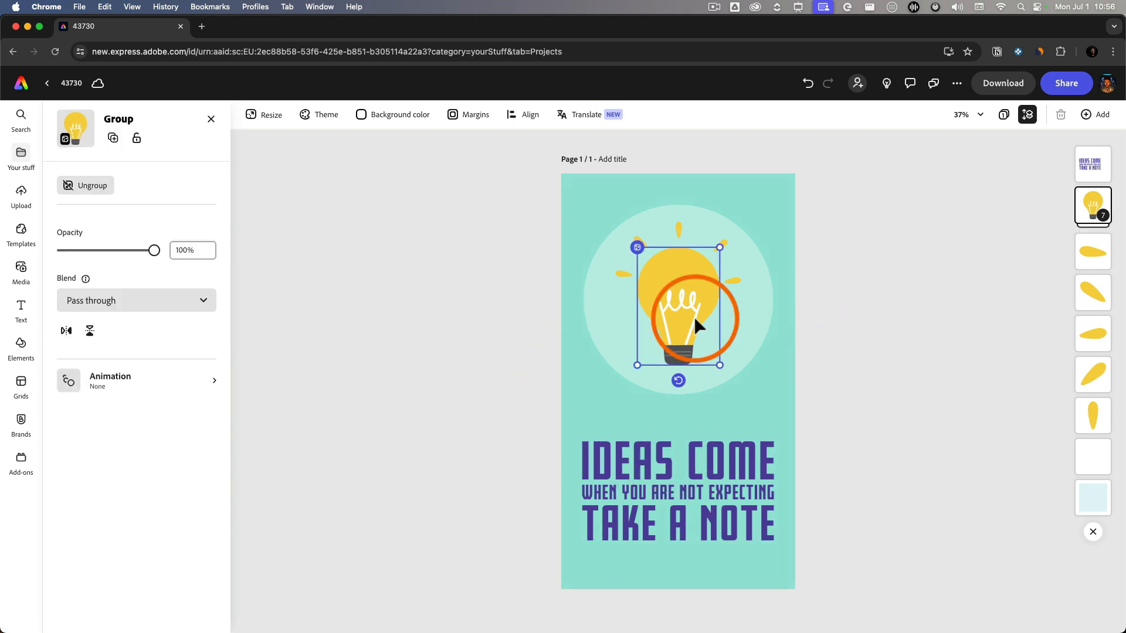
click(747, 329)
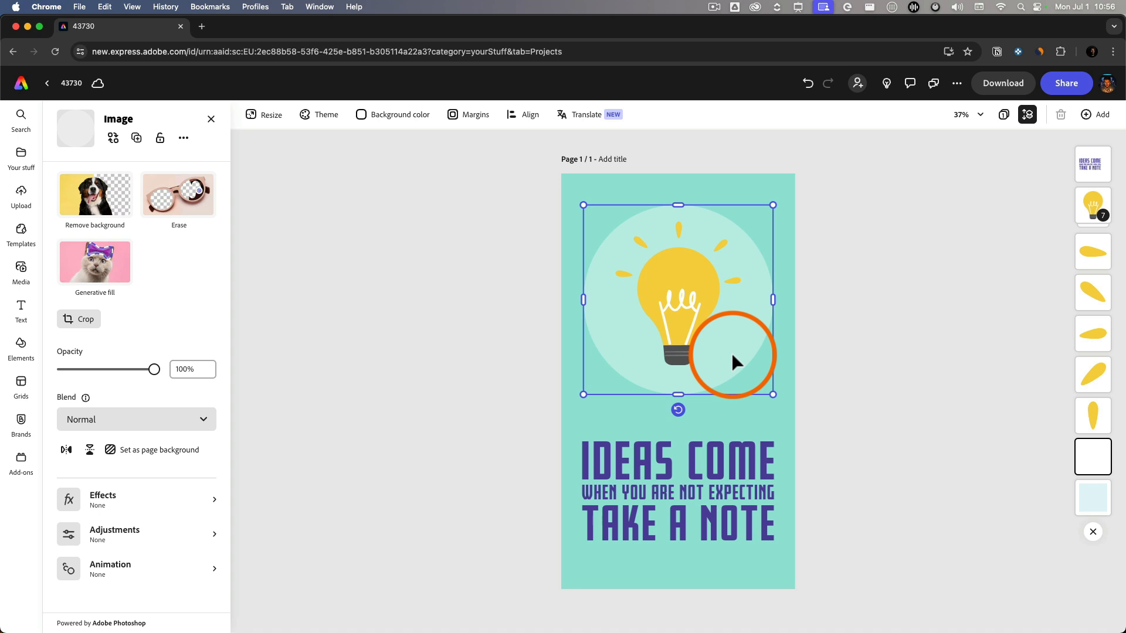
click(135, 577)
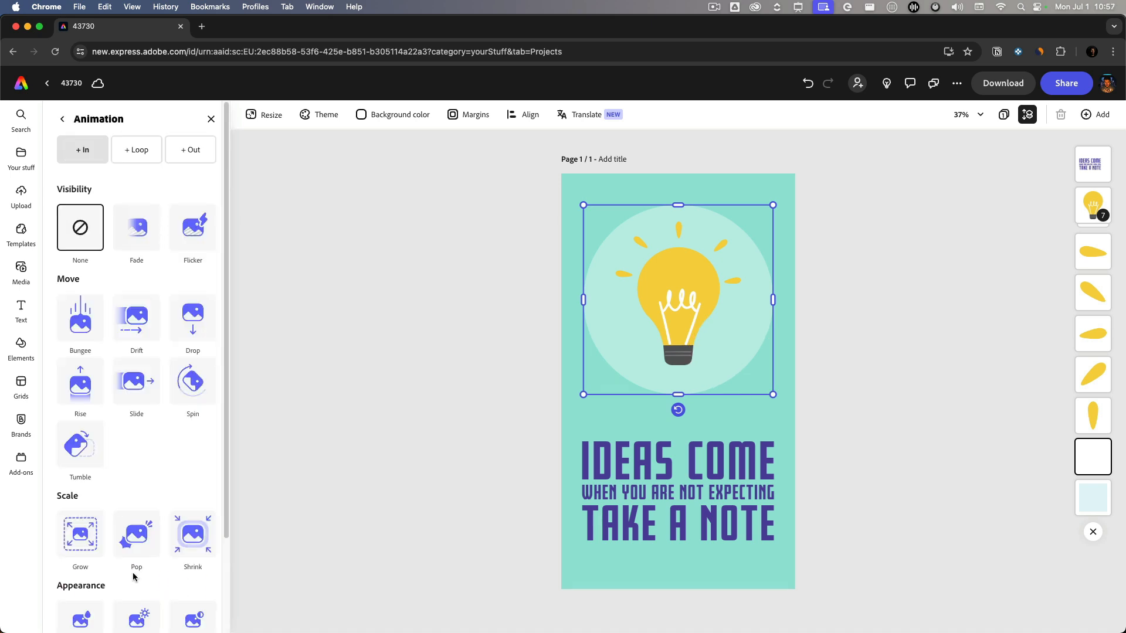
click(63, 119)
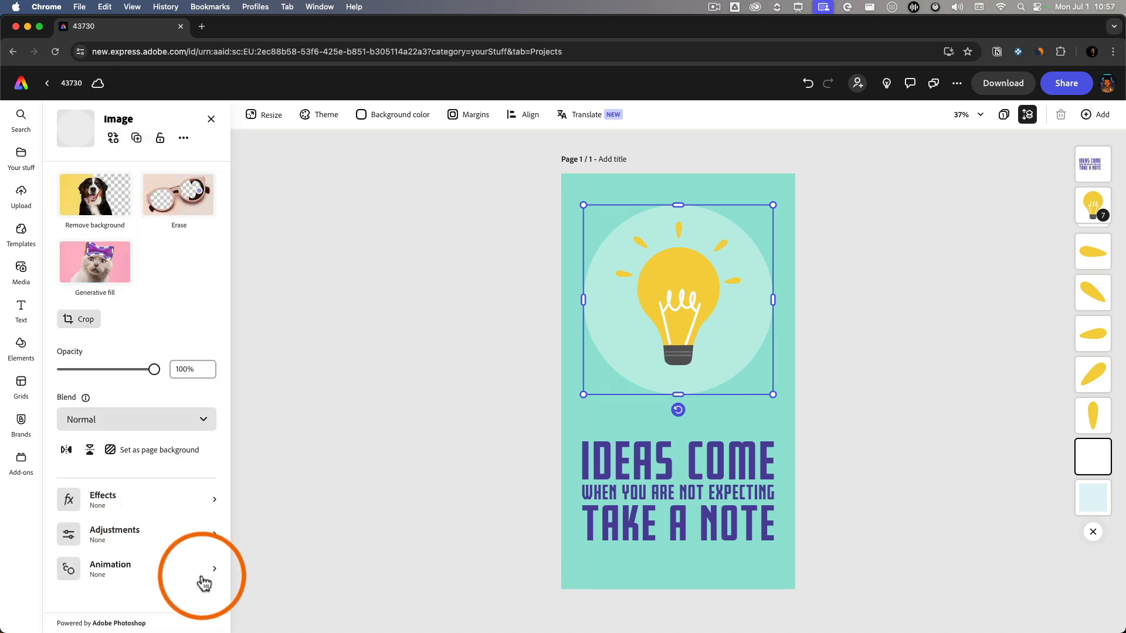
click(220, 568)
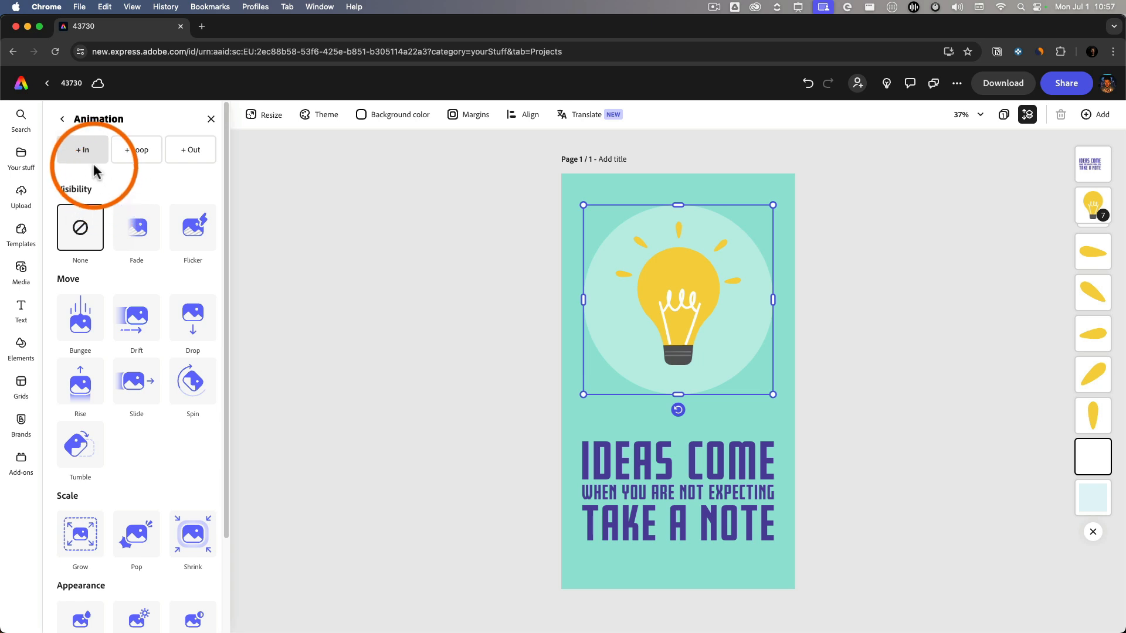
click(128, 238)
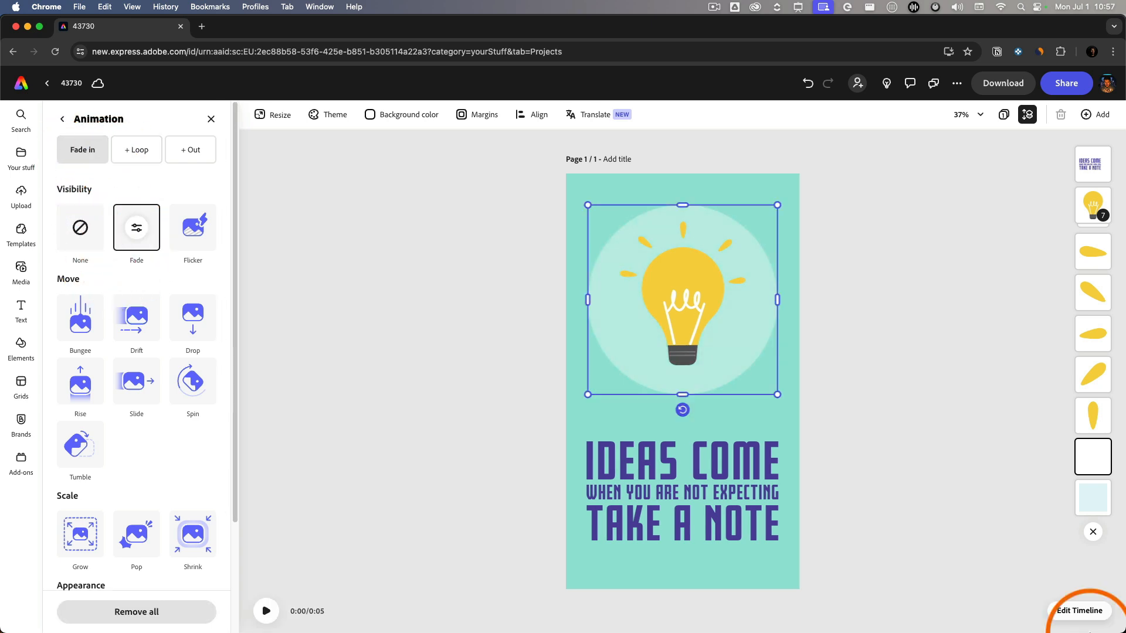
Open the timeline with layer timing shown and extend the scene to 6 seconds.
click(1049, 611)
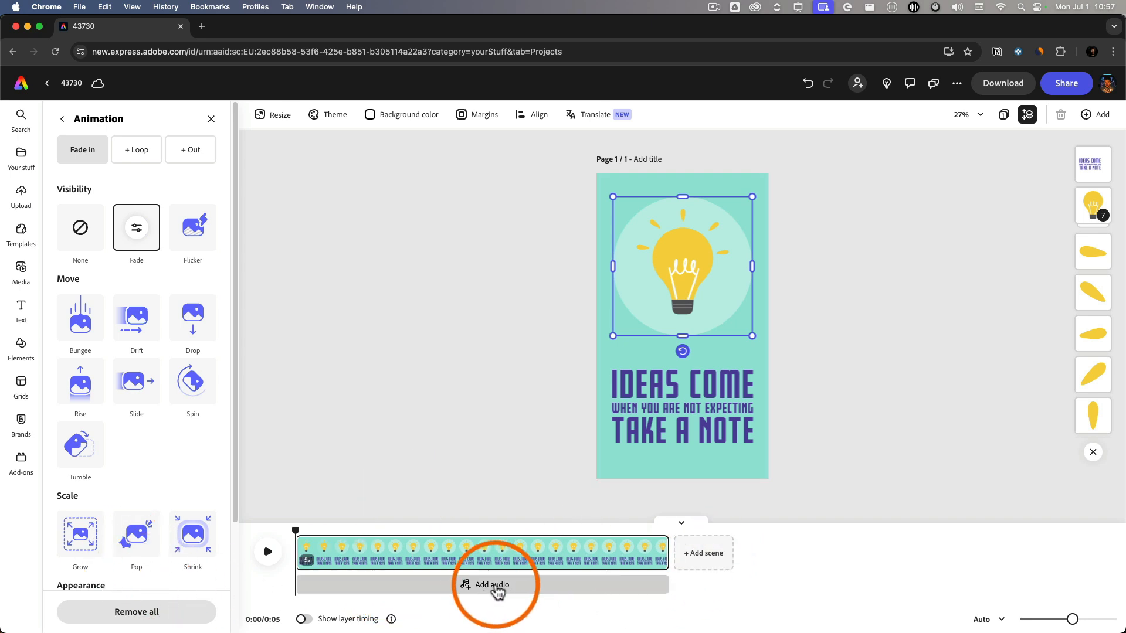
click(302, 620)
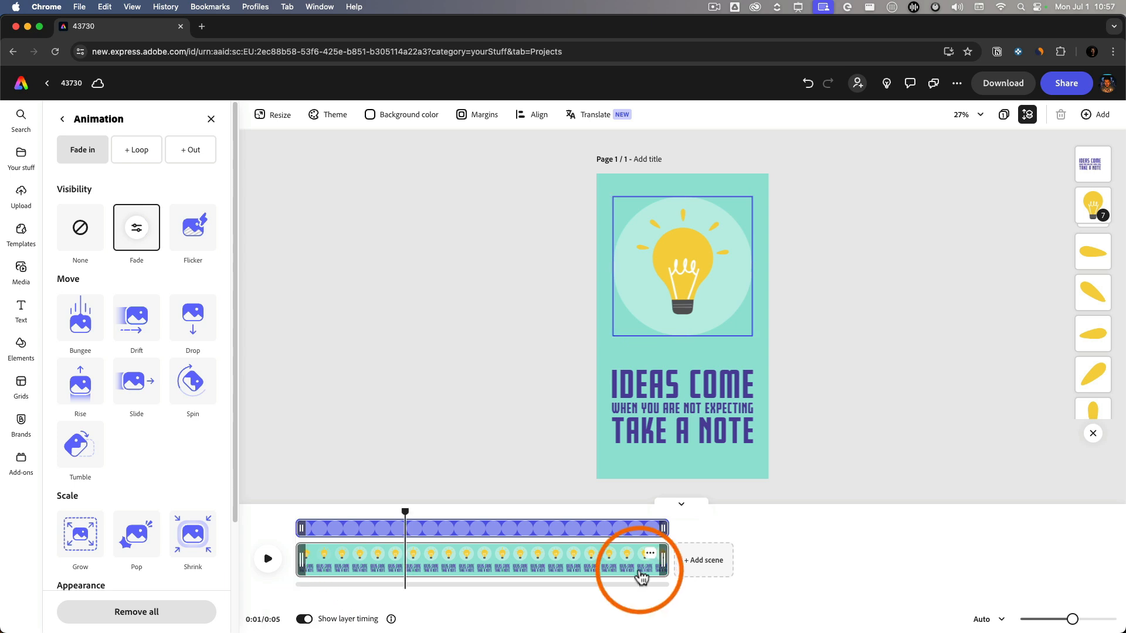
drag(666, 557, 743, 564)
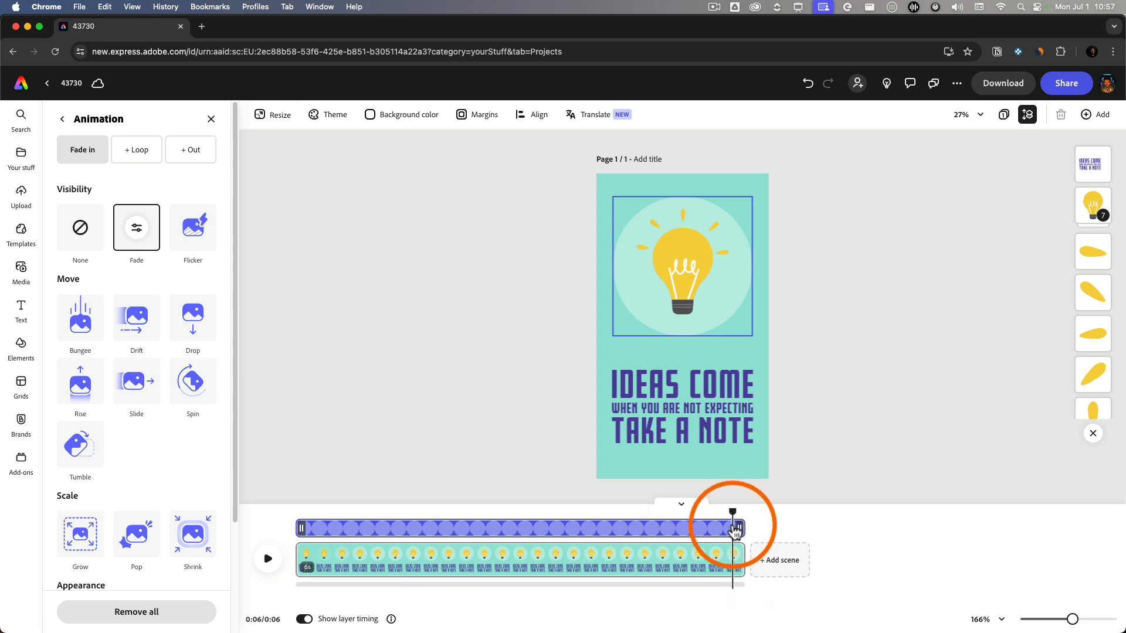
drag(339, 513, 367, 512)
Set the personality of the circle's Fade animation to Energetic.
click(139, 239)
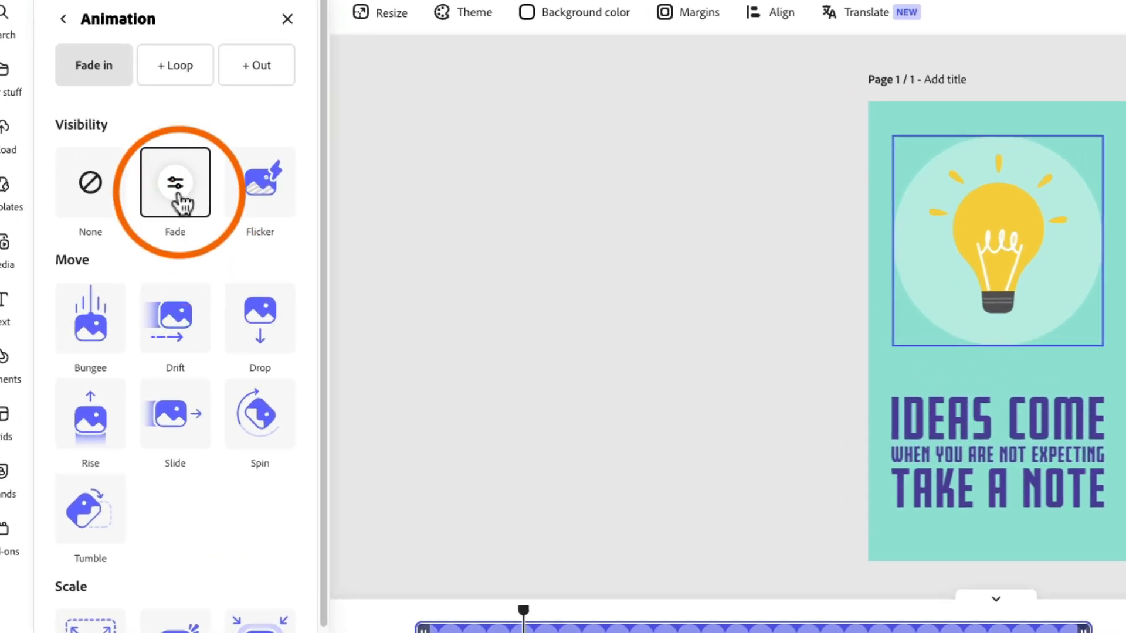
click(178, 198)
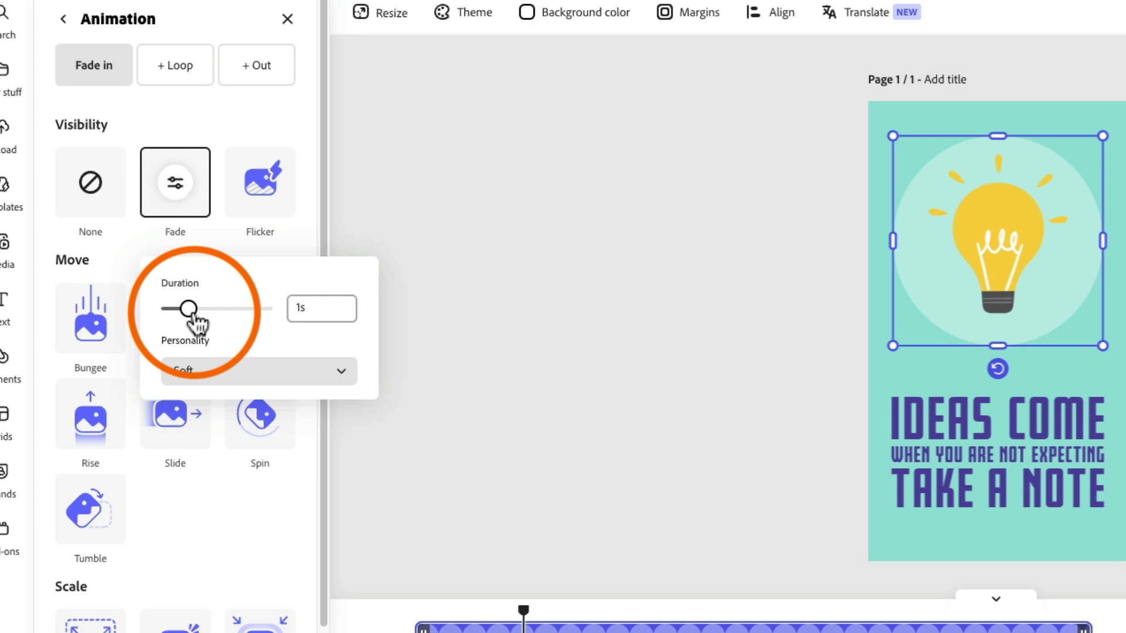
click(232, 370)
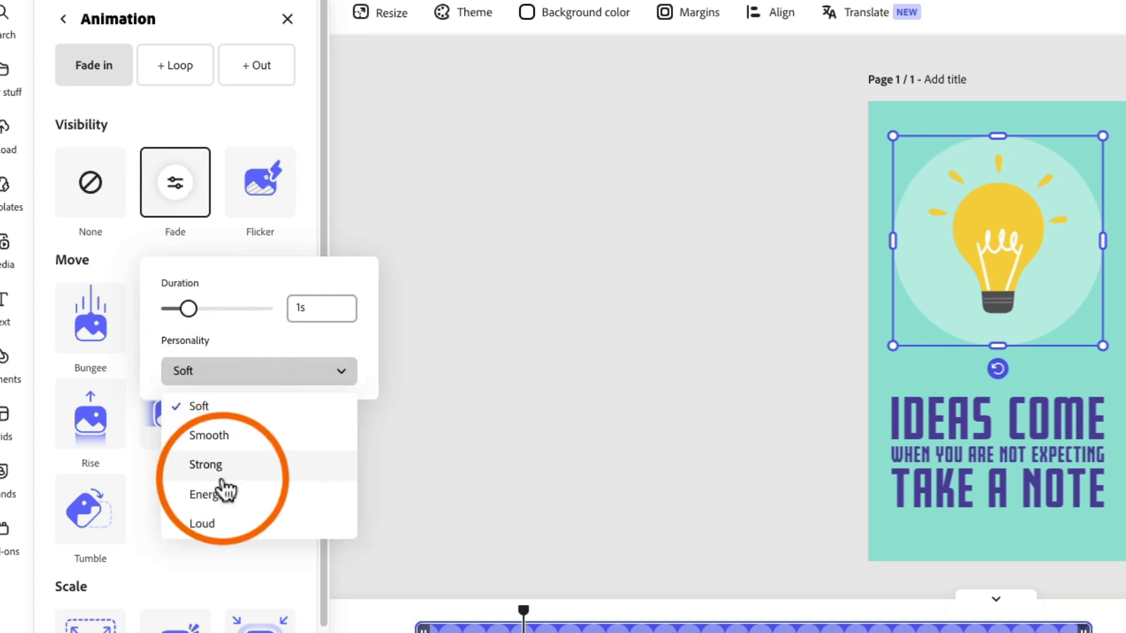
click(223, 496)
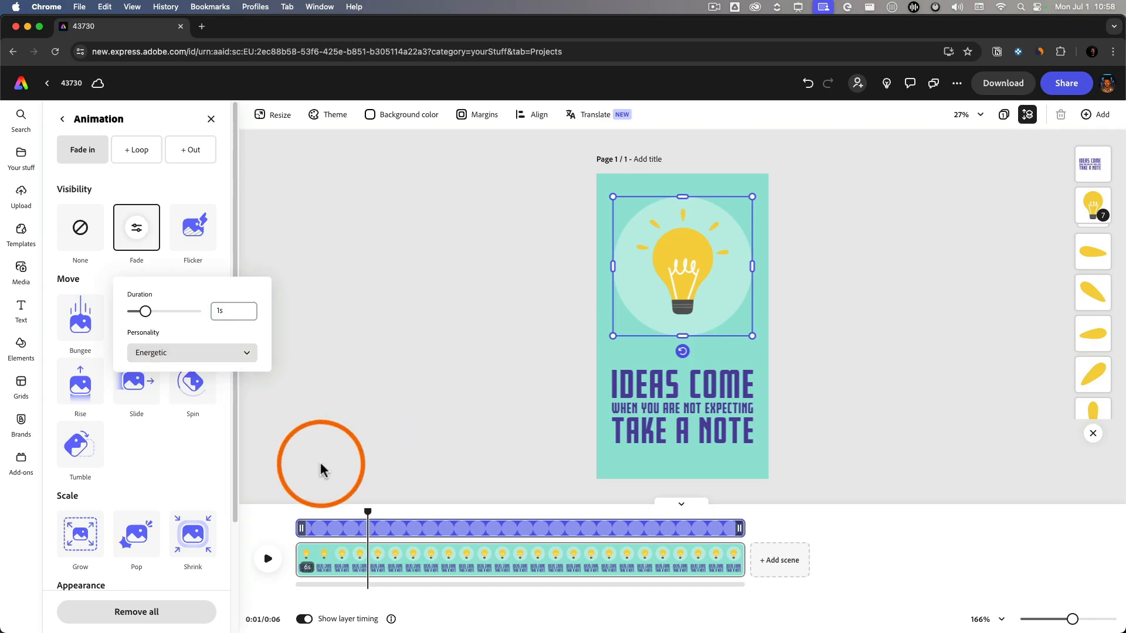
Play the scene from the start to preview the circle's fade-in, and return the playhead to the beginning.
click(318, 513)
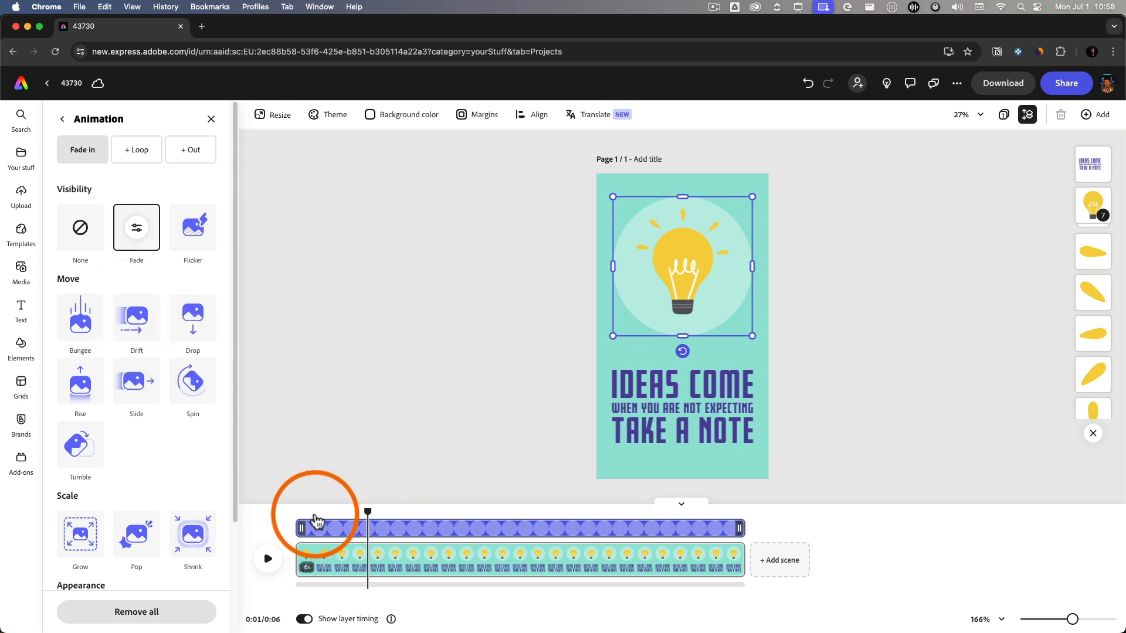
click(298, 514)
key(space)
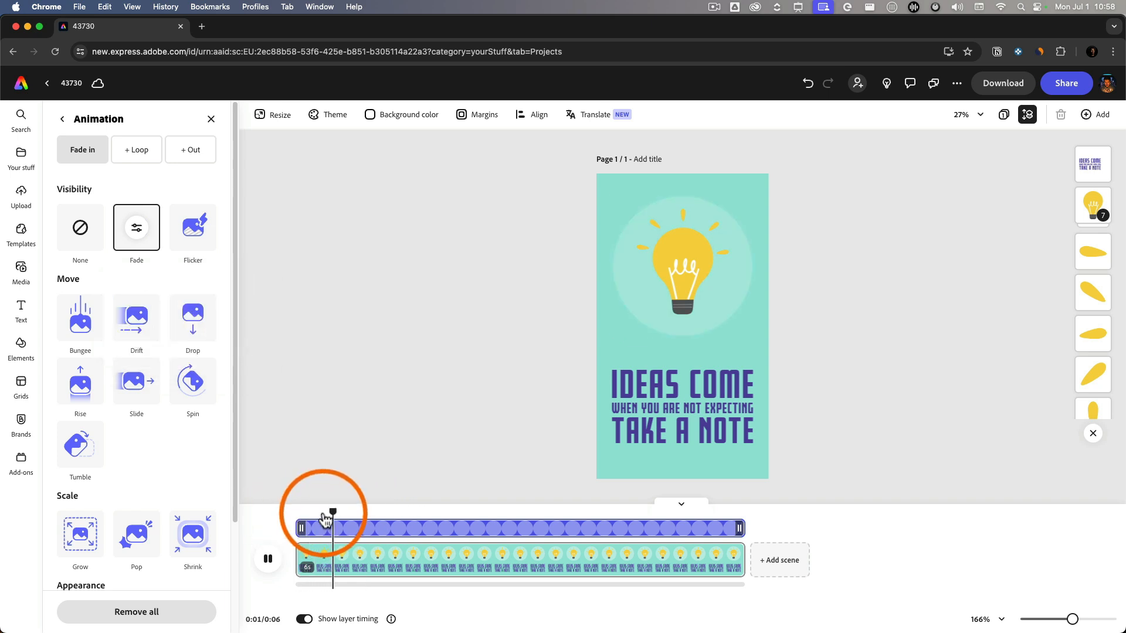
key(space)
drag(397, 512, 287, 511)
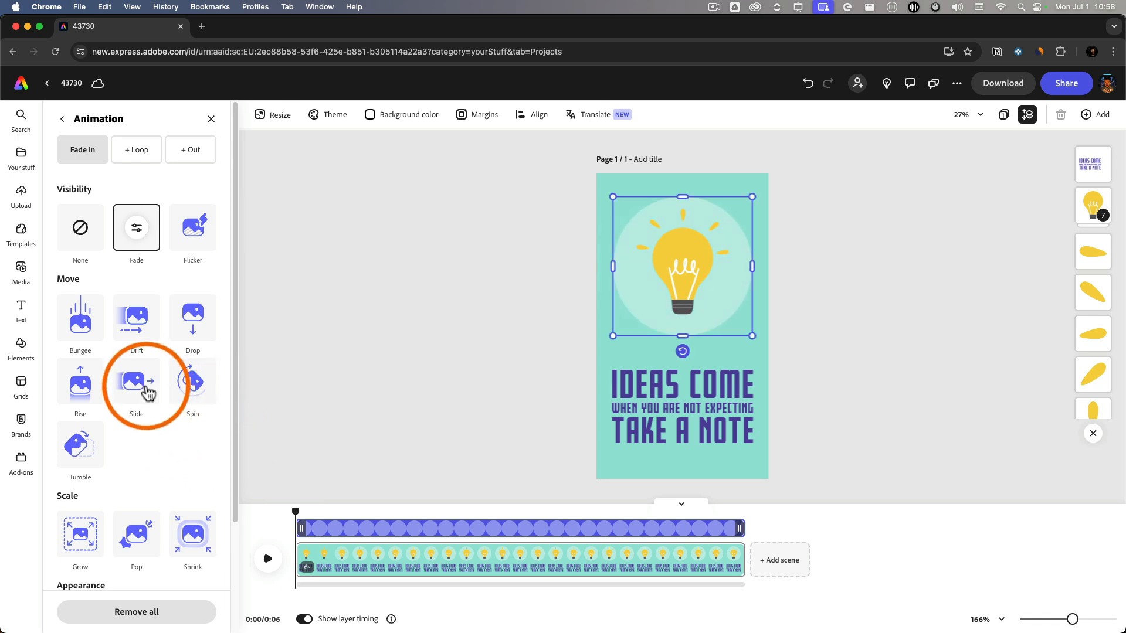
Replace the circle's entrance with Rise, set to a 1.05 s duration and Energetic personality, and preview it.
click(94, 391)
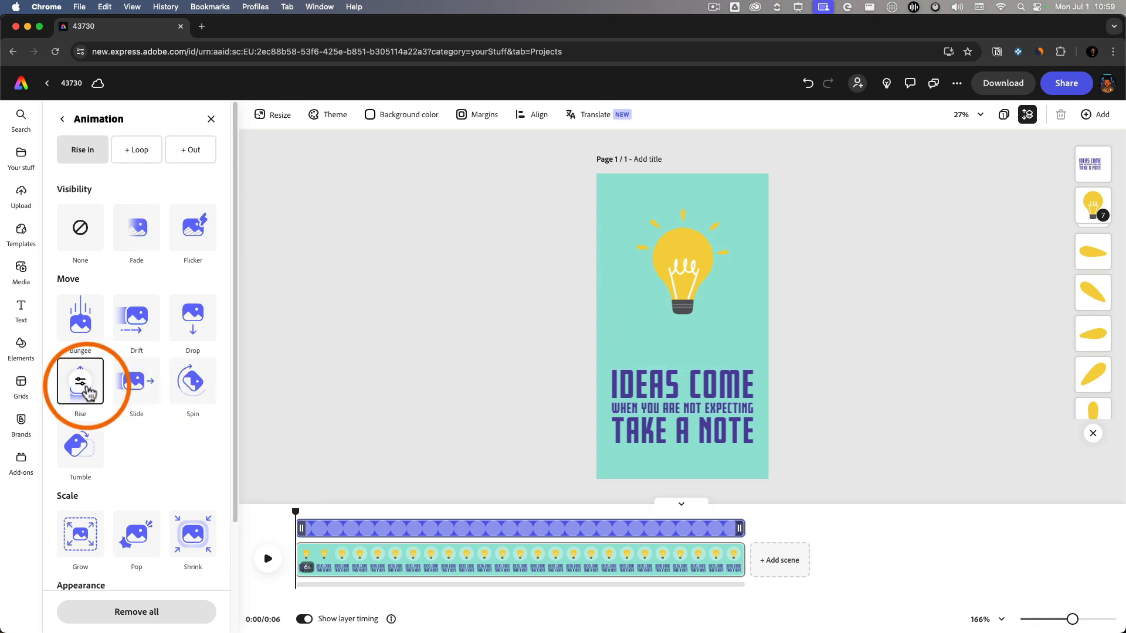
click(82, 385)
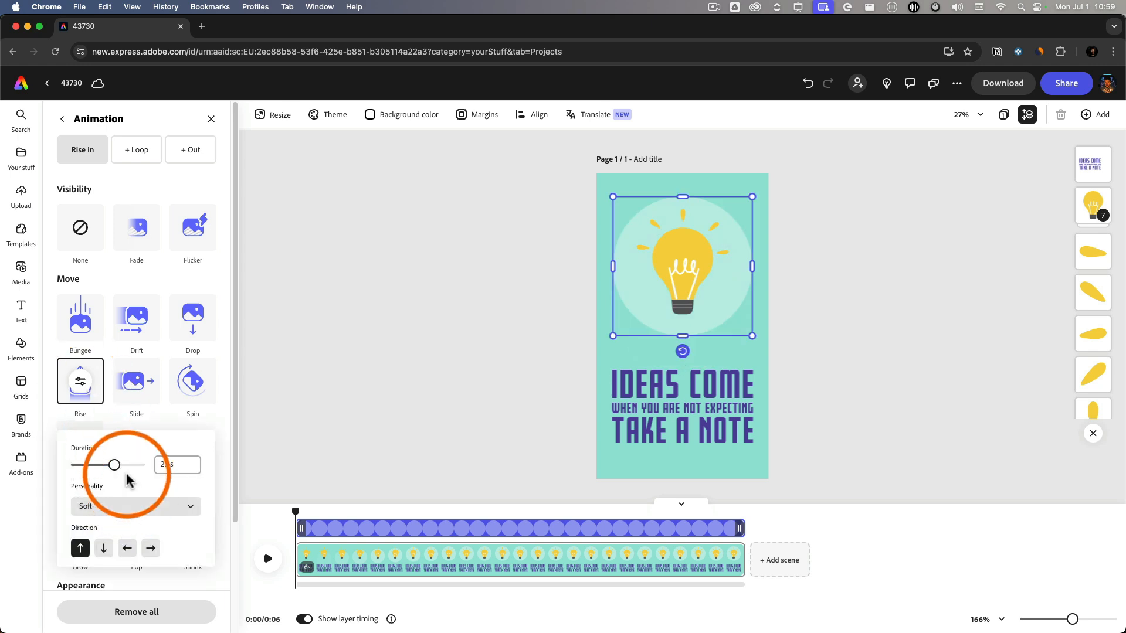
drag(128, 479, 93, 471)
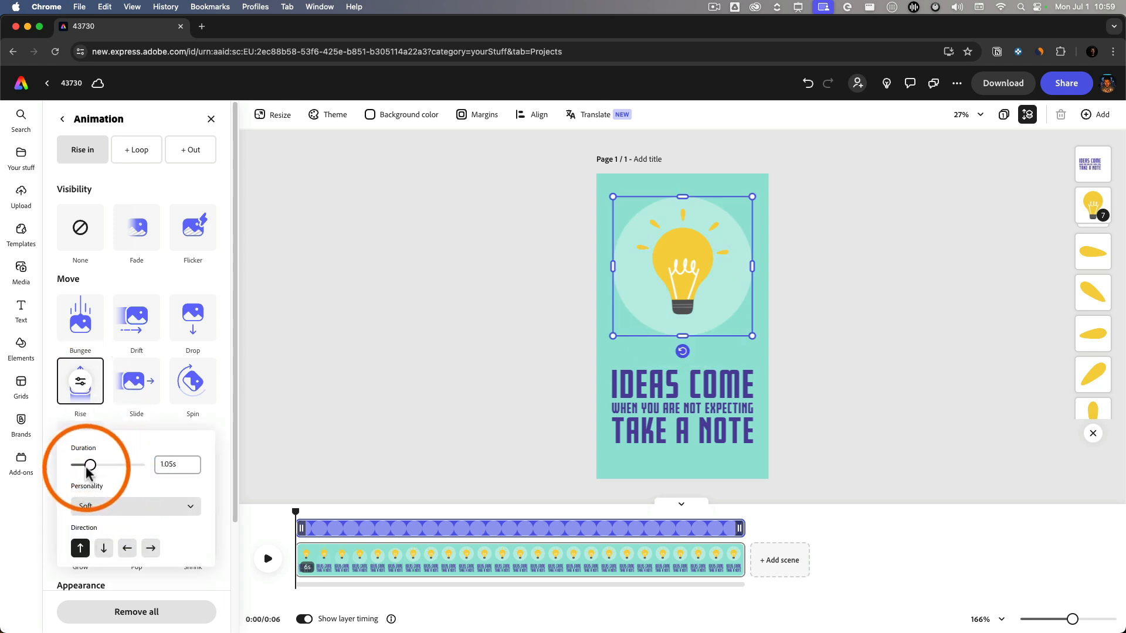
click(144, 507)
click(139, 588)
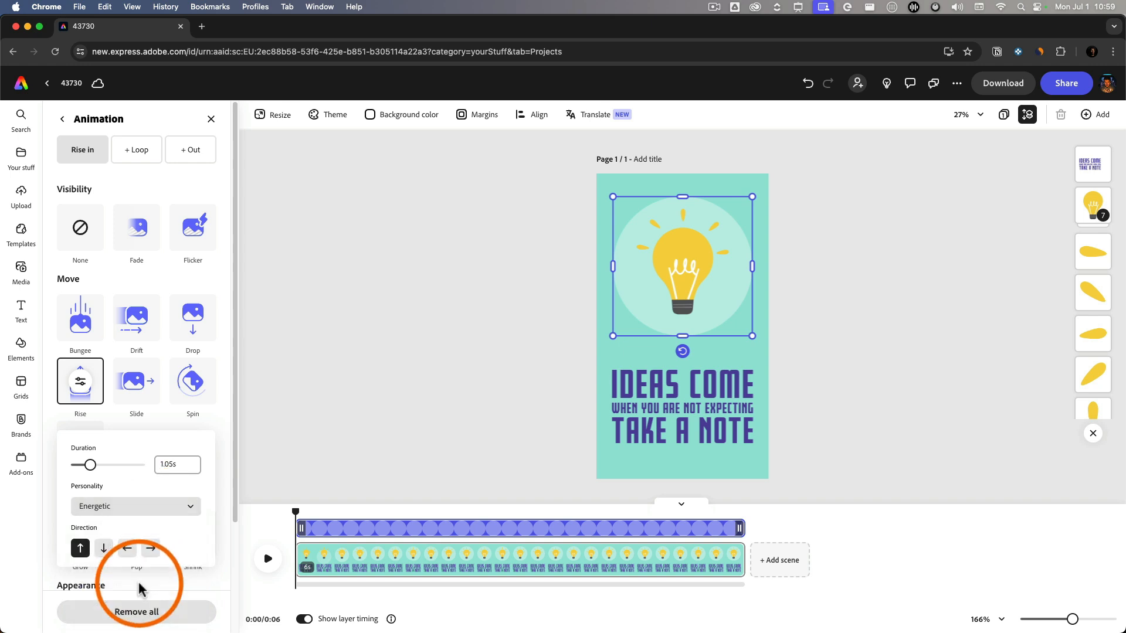
click(268, 559)
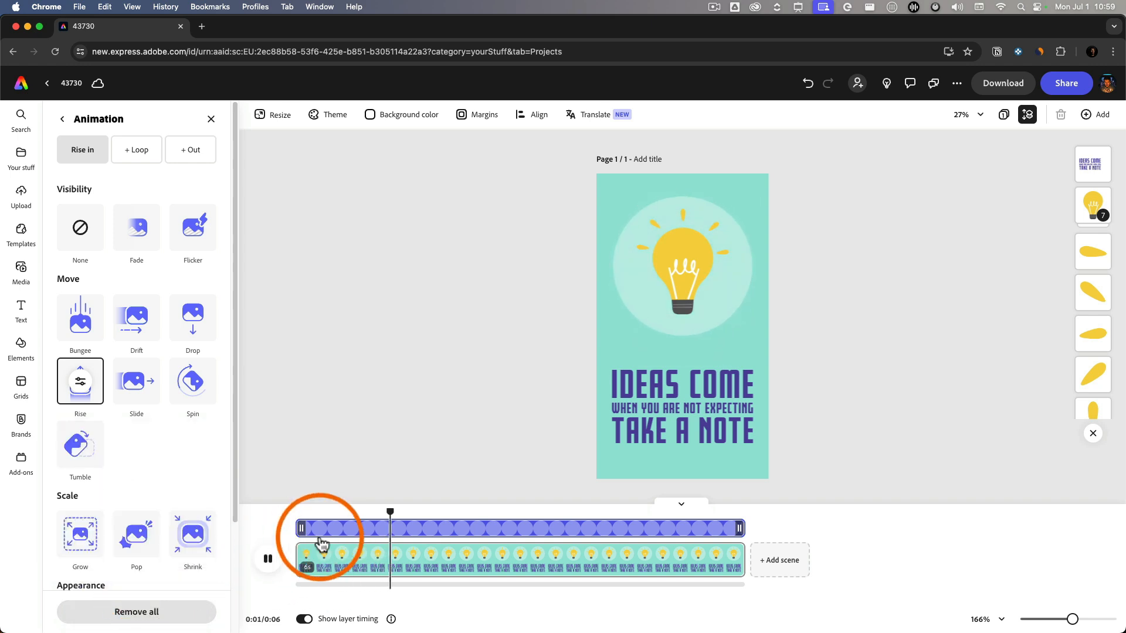
mouse_move(323, 514)
mouse_down()
mouse_move(342, 514)
mouse_move(330, 516)
mouse_up()
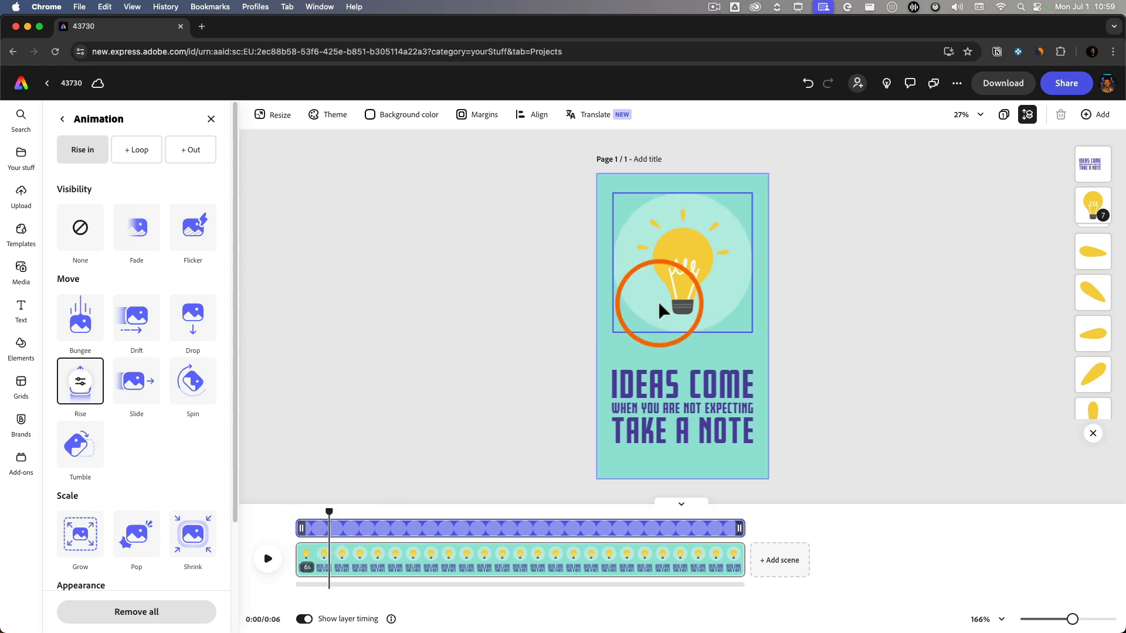
Select the light bulb group and give it the Flicker entrance animation after trying Pop.
click(679, 284)
click(168, 363)
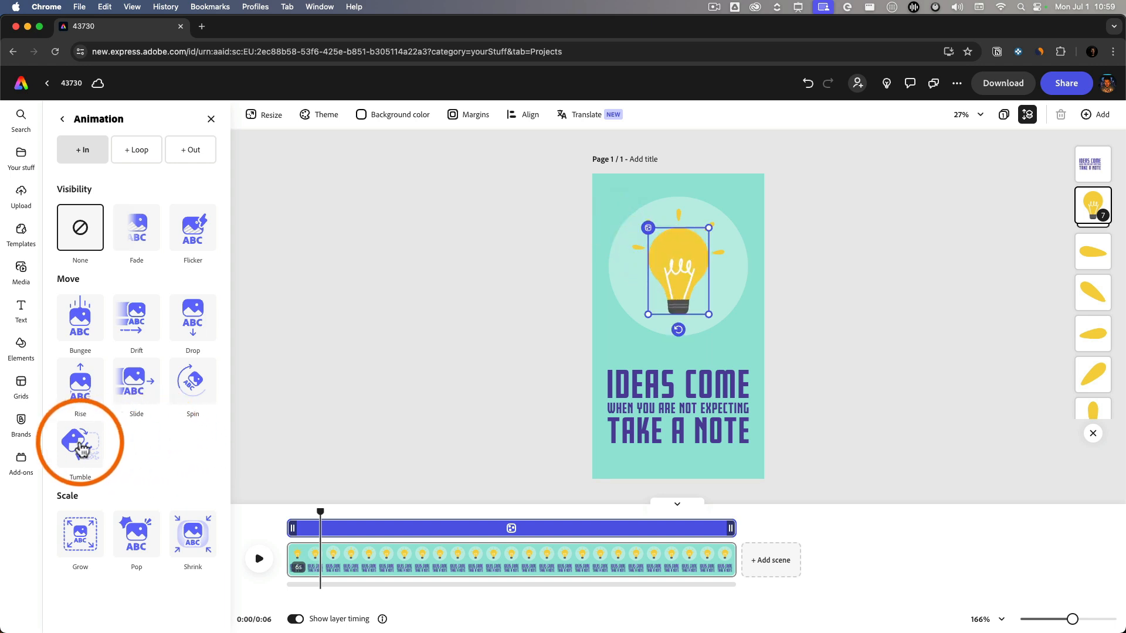
click(130, 535)
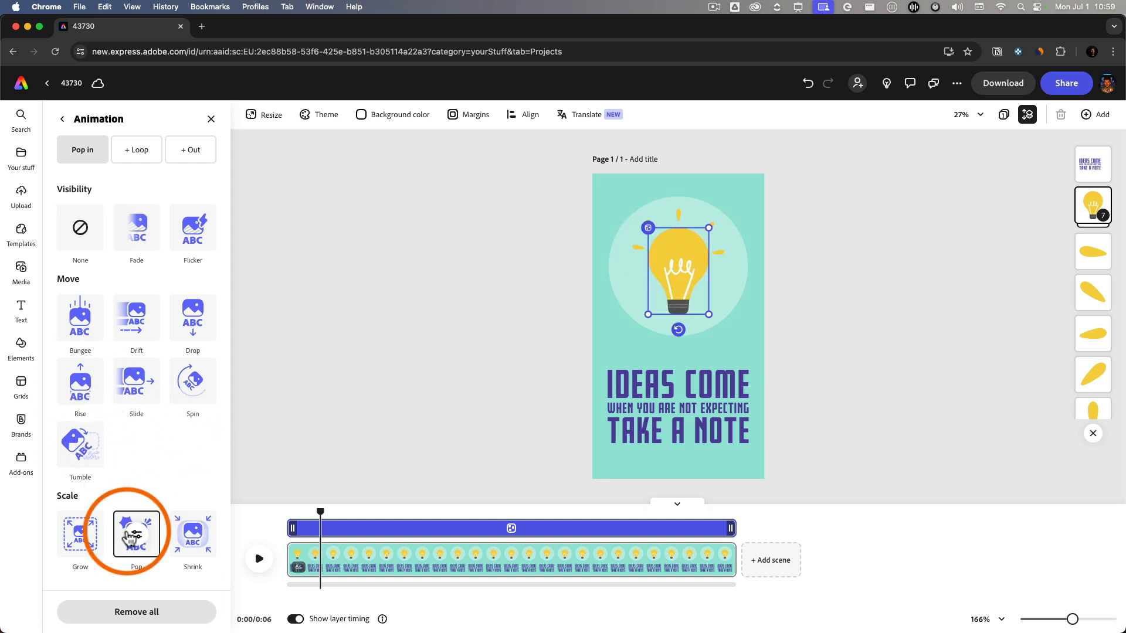
click(196, 237)
click(194, 233)
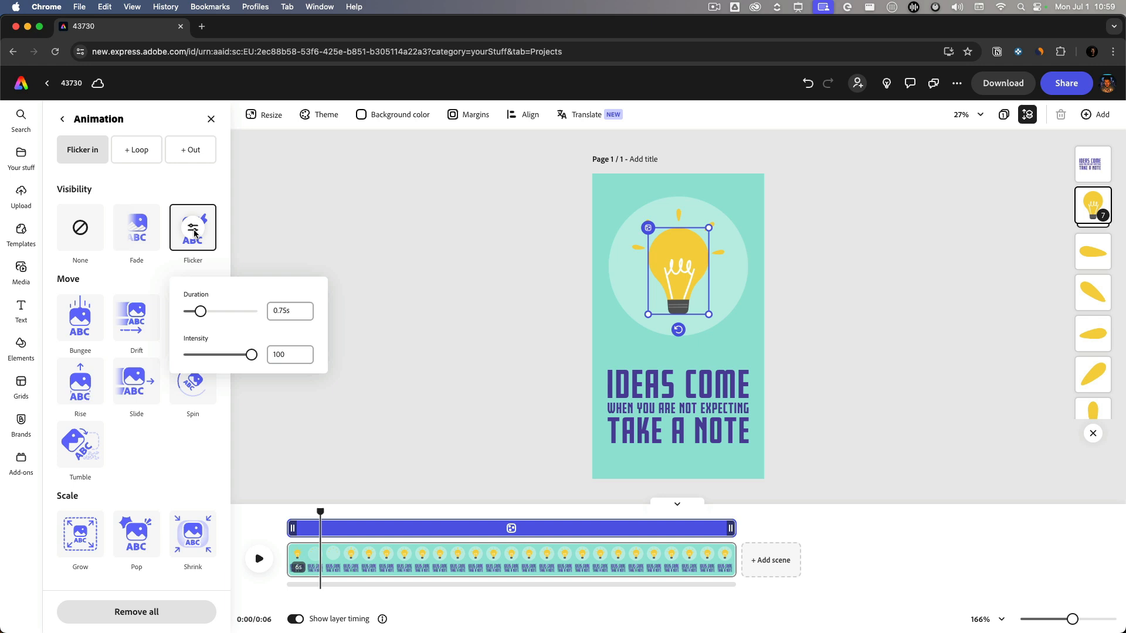
click(508, 400)
Trim the start of the bulb's layer so it begins slightly after the scene starts, and preview the flicker.
drag(320, 511, 297, 516)
key(space)
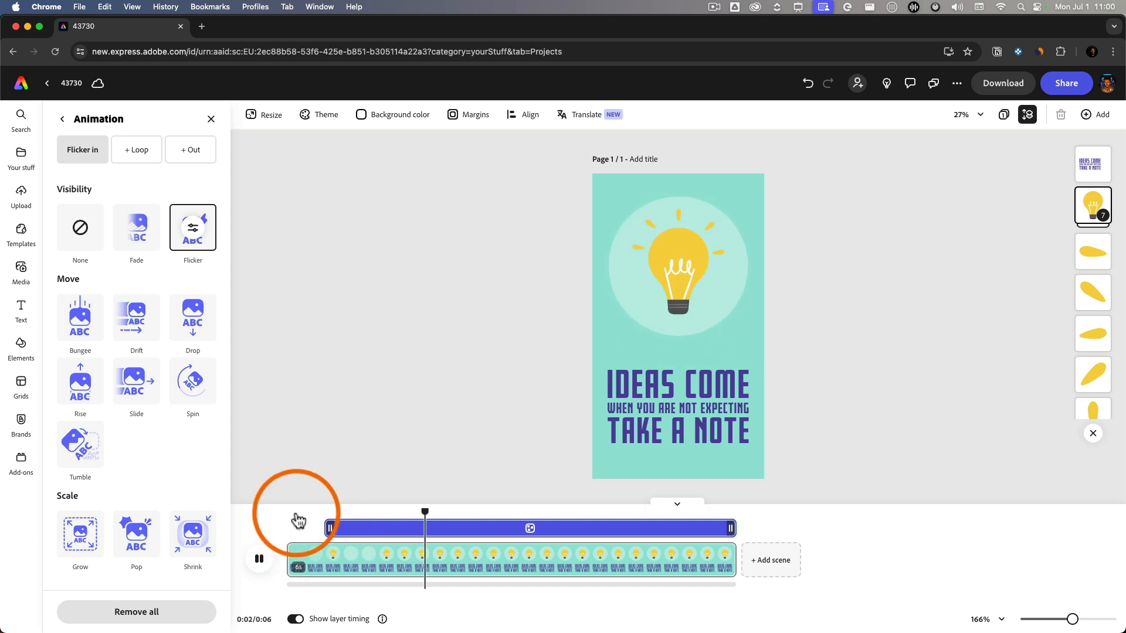
click(296, 515)
drag(298, 515, 414, 527)
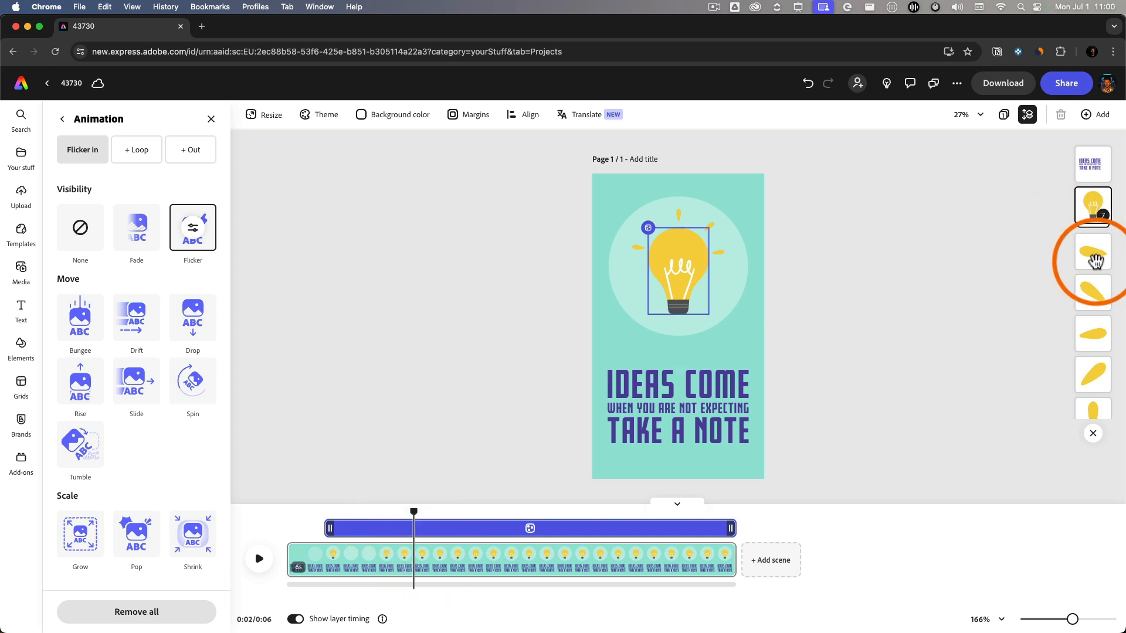
Select all five yellow rays around the light bulb and combine them into one group.
click(1095, 257)
click(718, 252)
shift+click(710, 227)
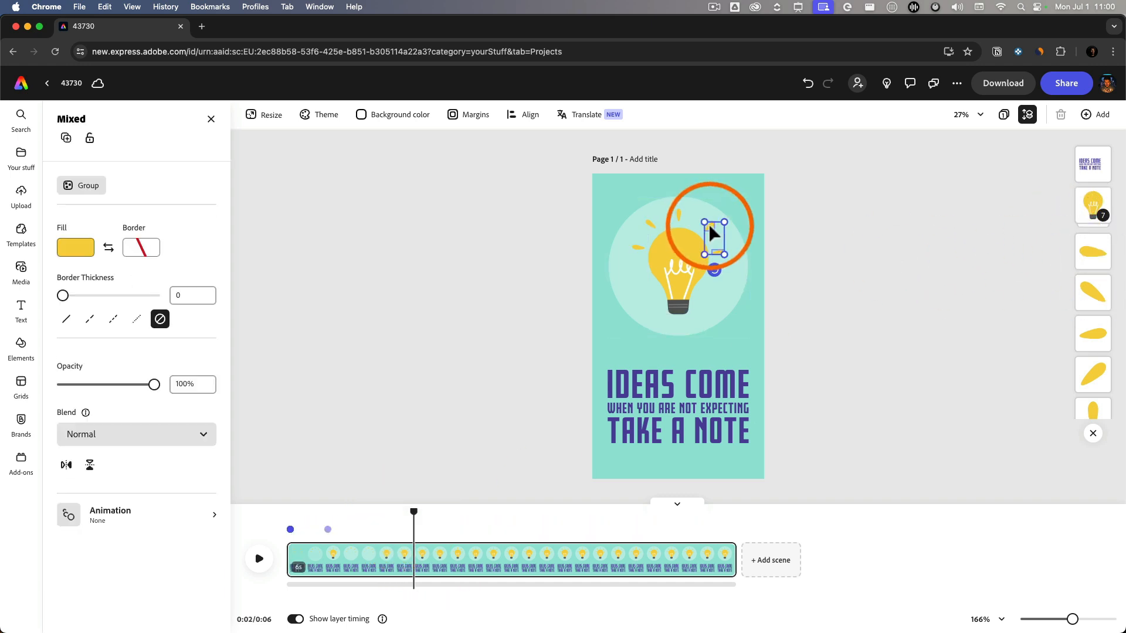
shift+click(679, 218)
click(799, 241)
click(717, 253)
shift+click(710, 227)
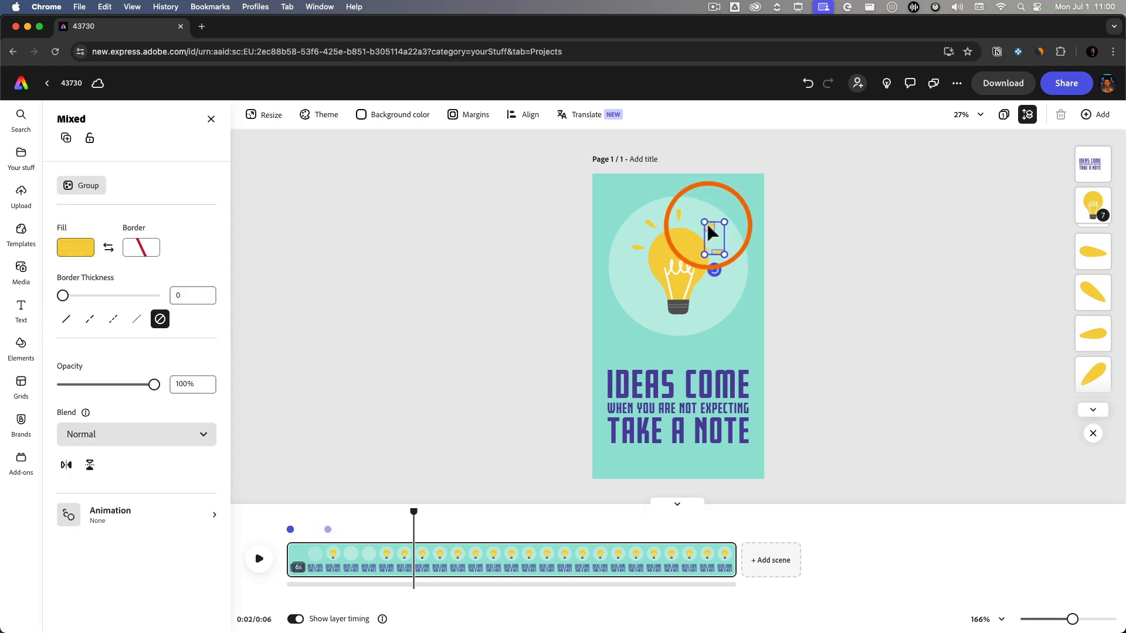
shift+click(678, 217)
shift+click(651, 225)
shift+click(637, 248)
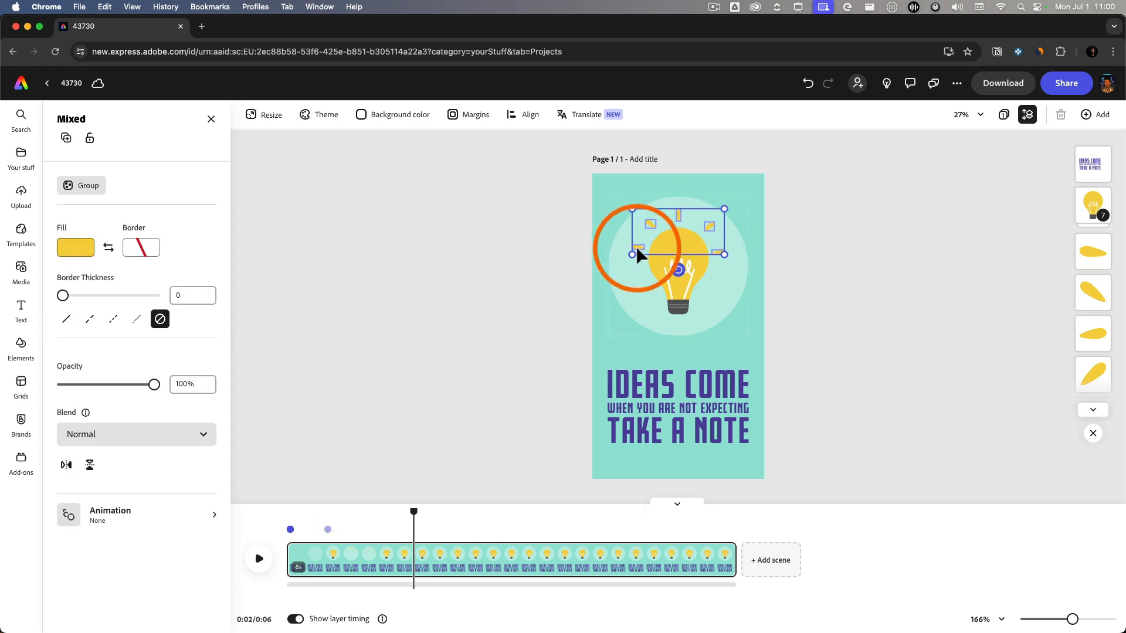
right_click(679, 253)
click(722, 394)
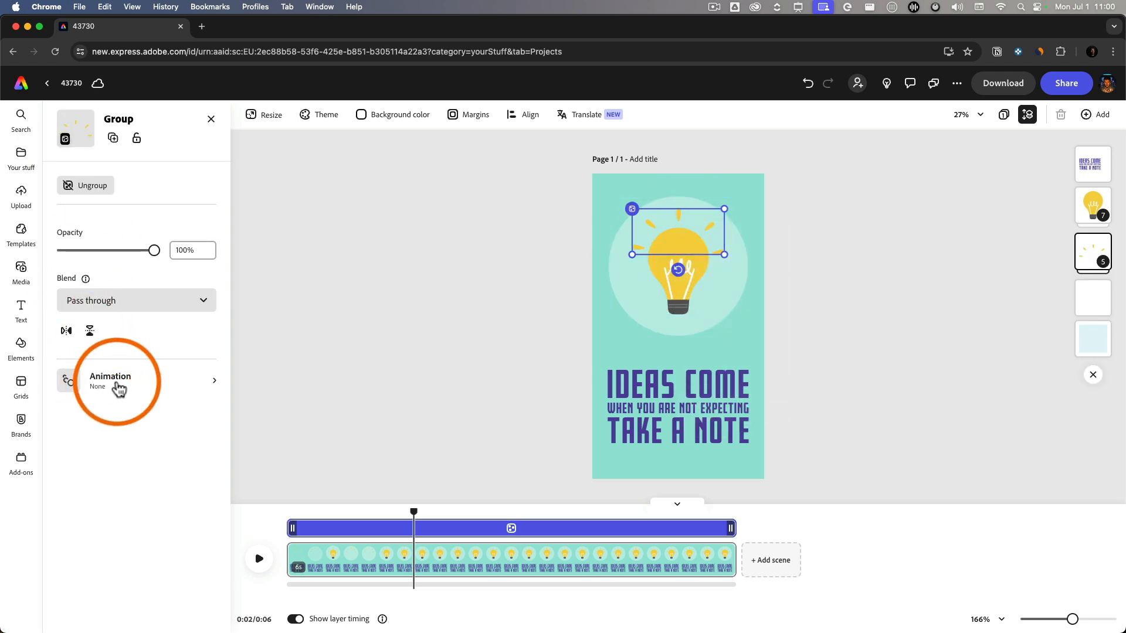
Give the rays group the Pop entrance animation and shorten its duration.
click(112, 380)
click(128, 540)
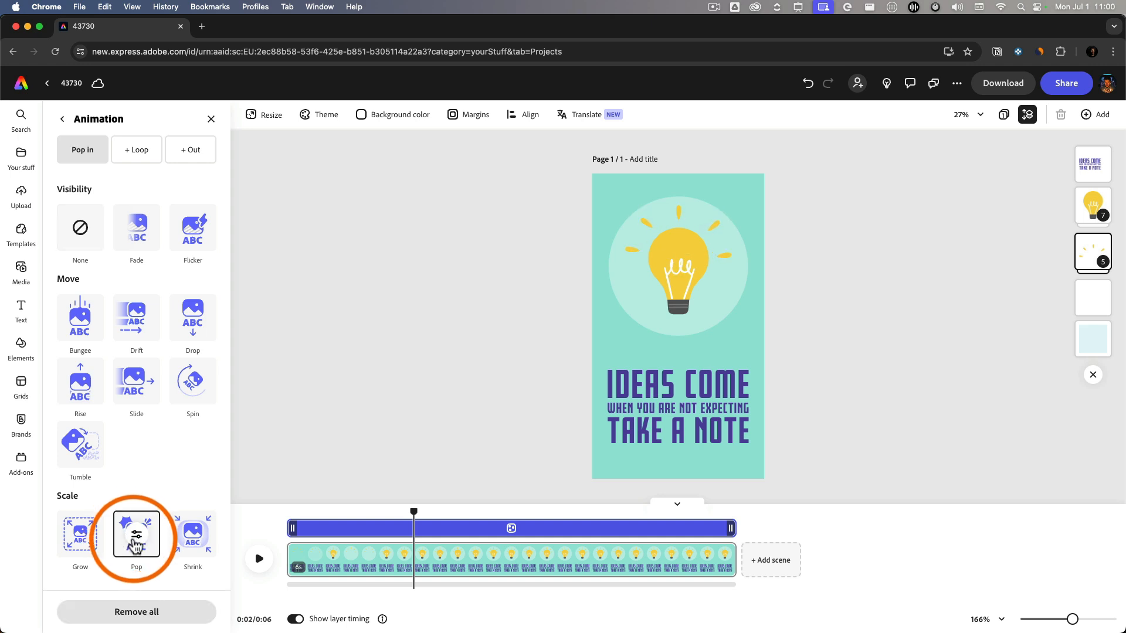
click(136, 534)
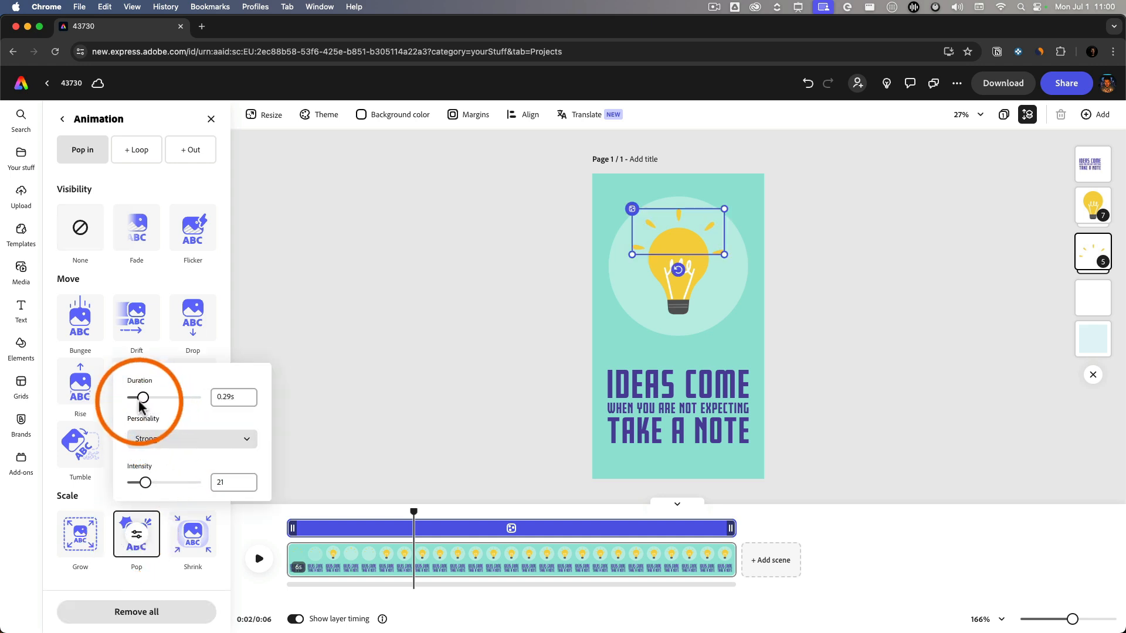
drag(139, 402, 129, 402)
Trim the start of the rays group's layer to 2 s, preview it, and move the playhead back before the rays appear.
click(377, 513)
drag(377, 513, 441, 516)
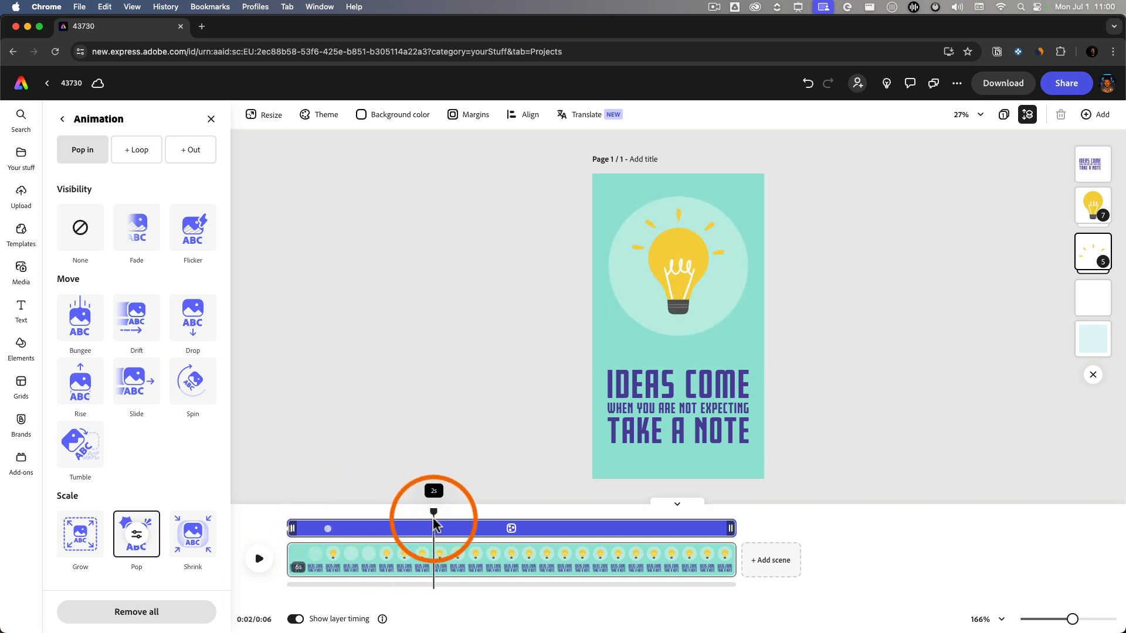
drag(293, 528, 251, 512)
key(space)
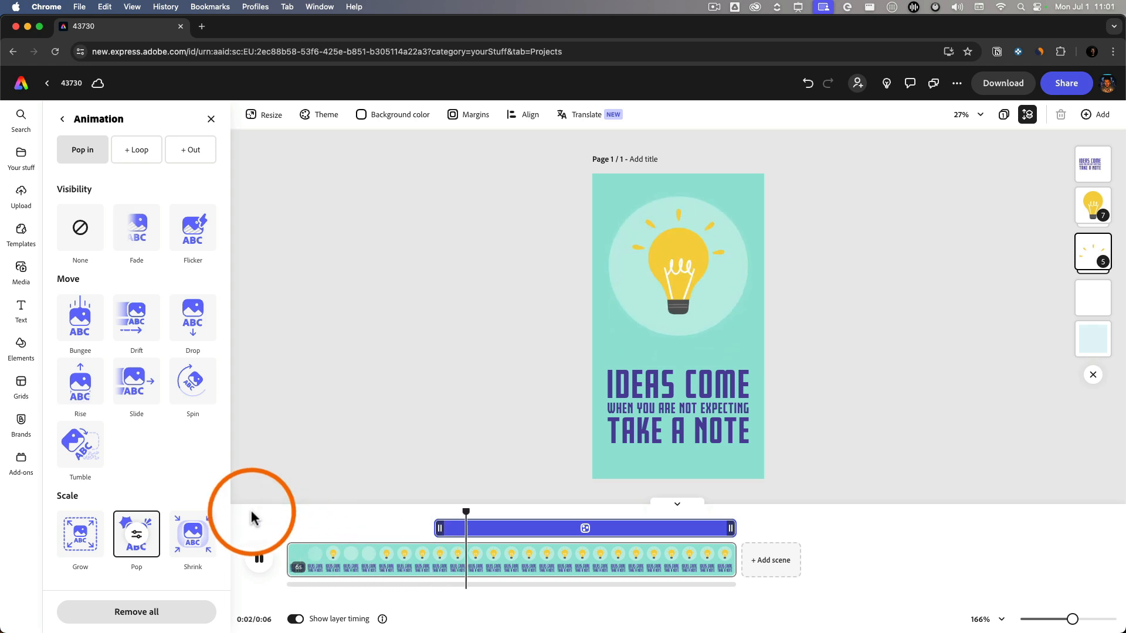
drag(473, 514, 398, 528)
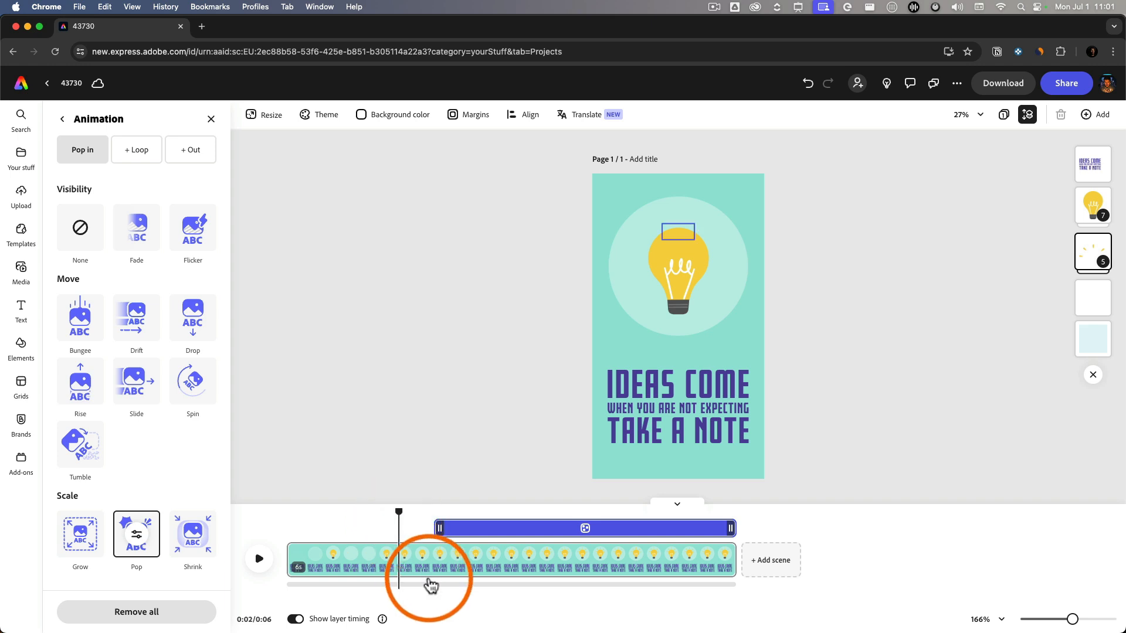
Give the headline text the Typewriter entrance animation, revealing it by Word with a shorter duration.
click(431, 574)
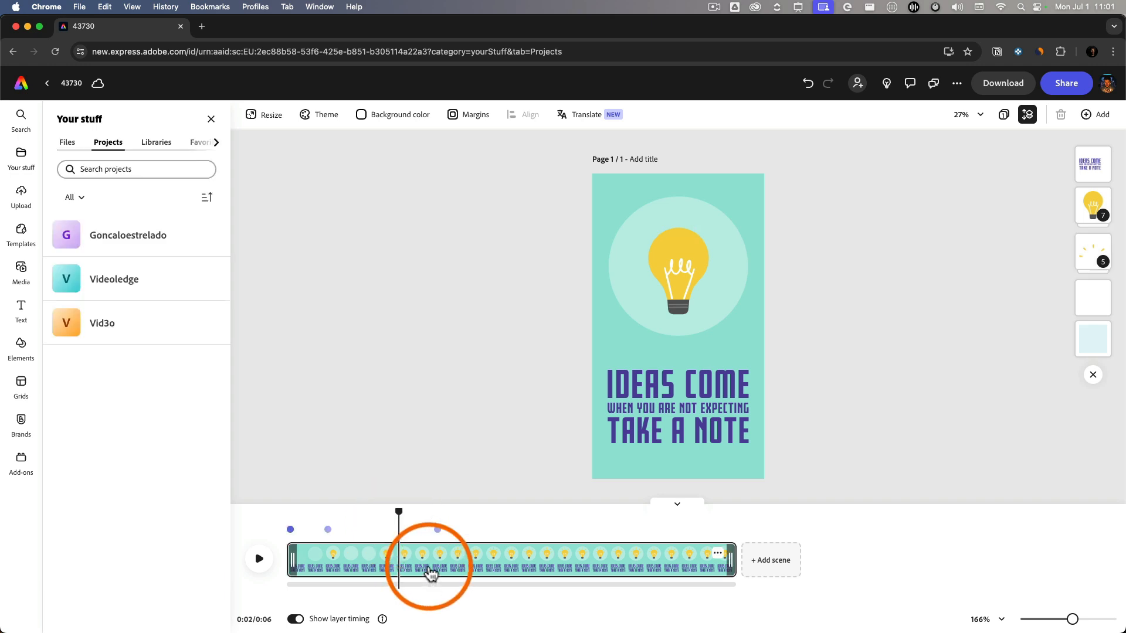
click(391, 557)
click(706, 401)
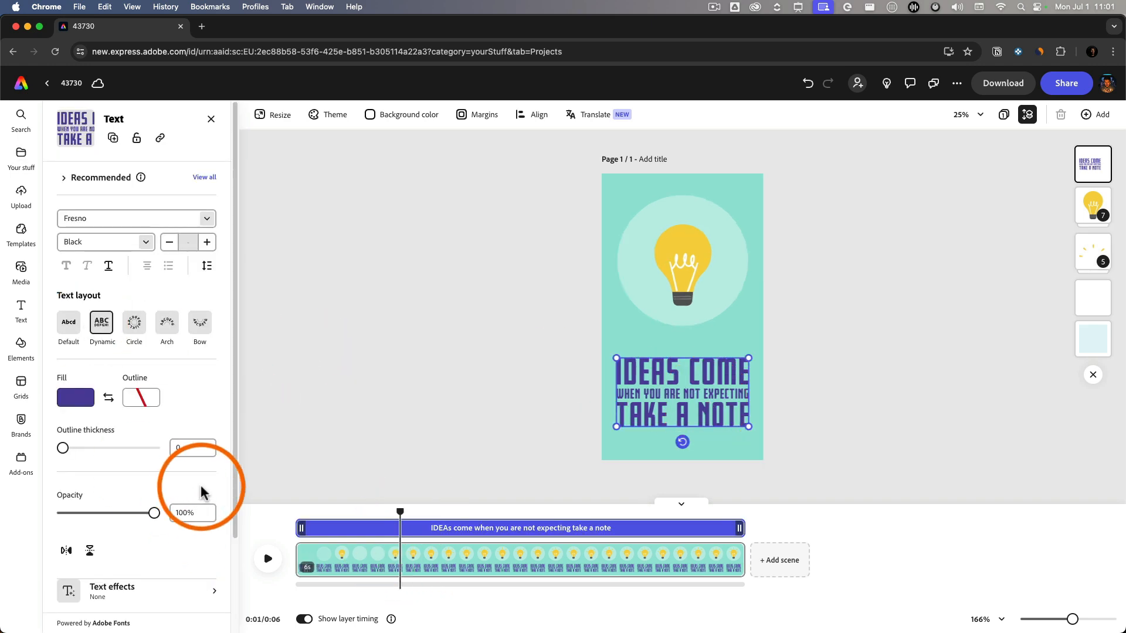
scroll(201, 488, down, 3)
click(148, 582)
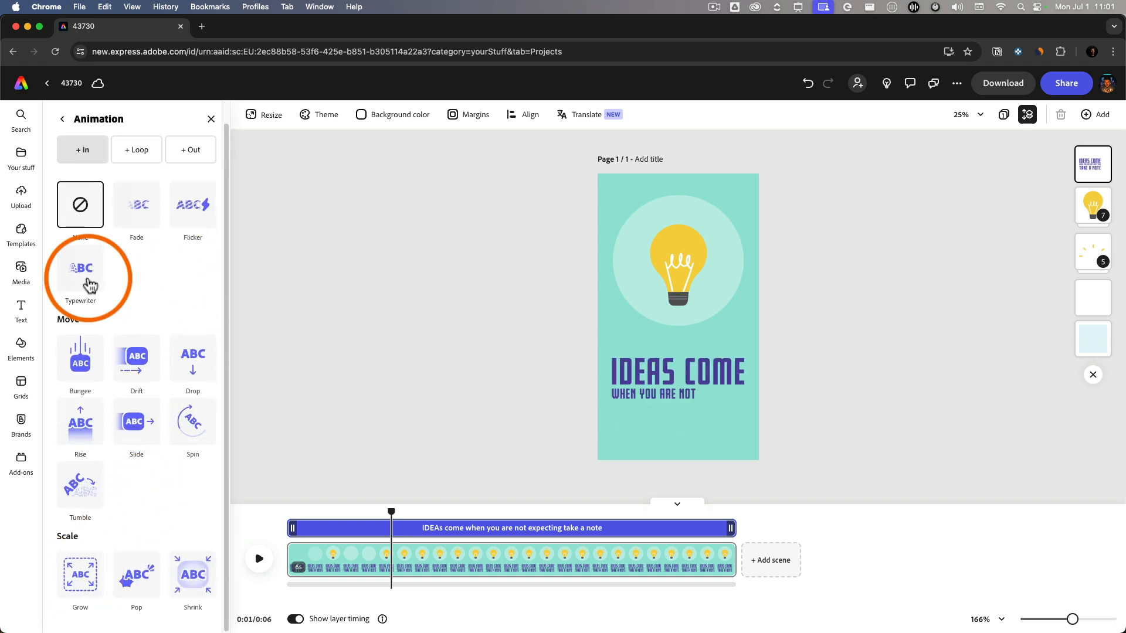
click(90, 285)
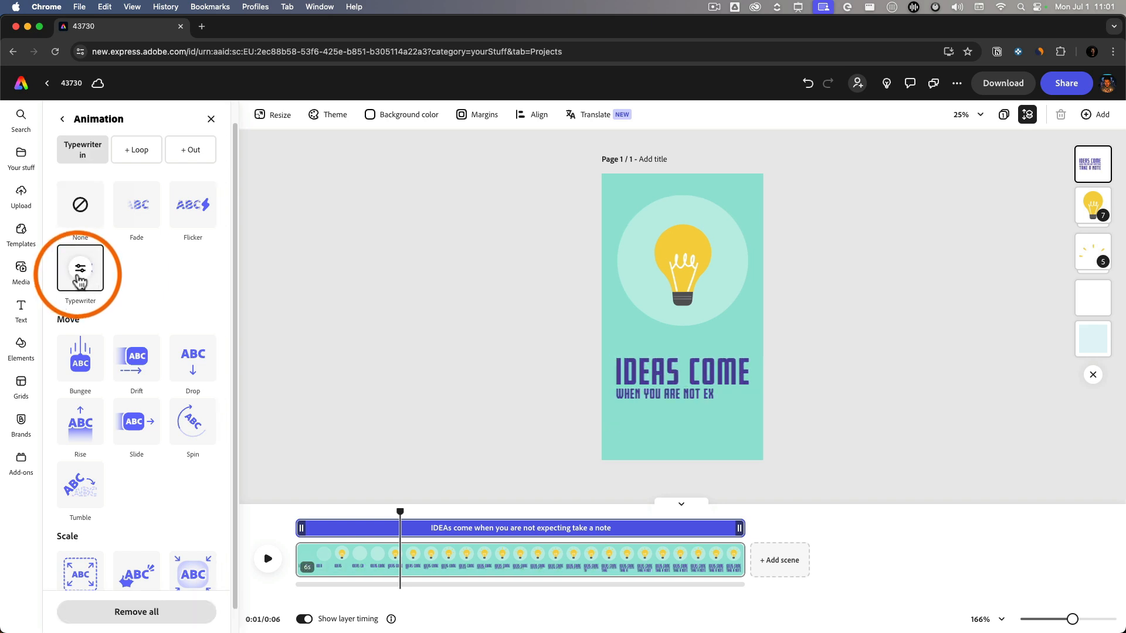
click(80, 268)
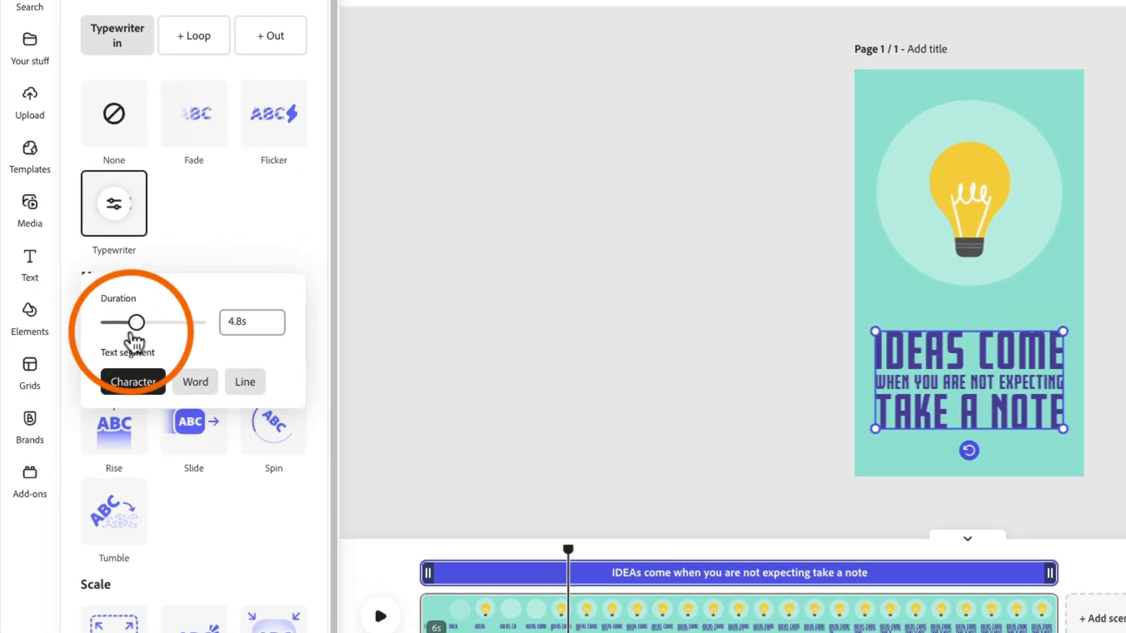
click(201, 392)
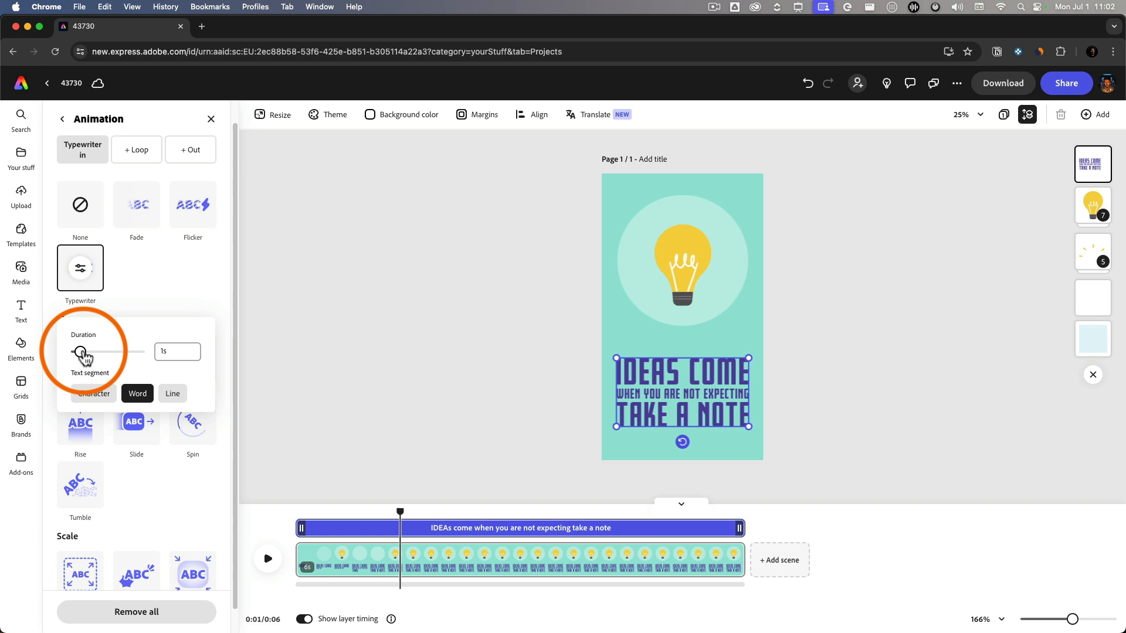
drag(115, 323, 85, 351)
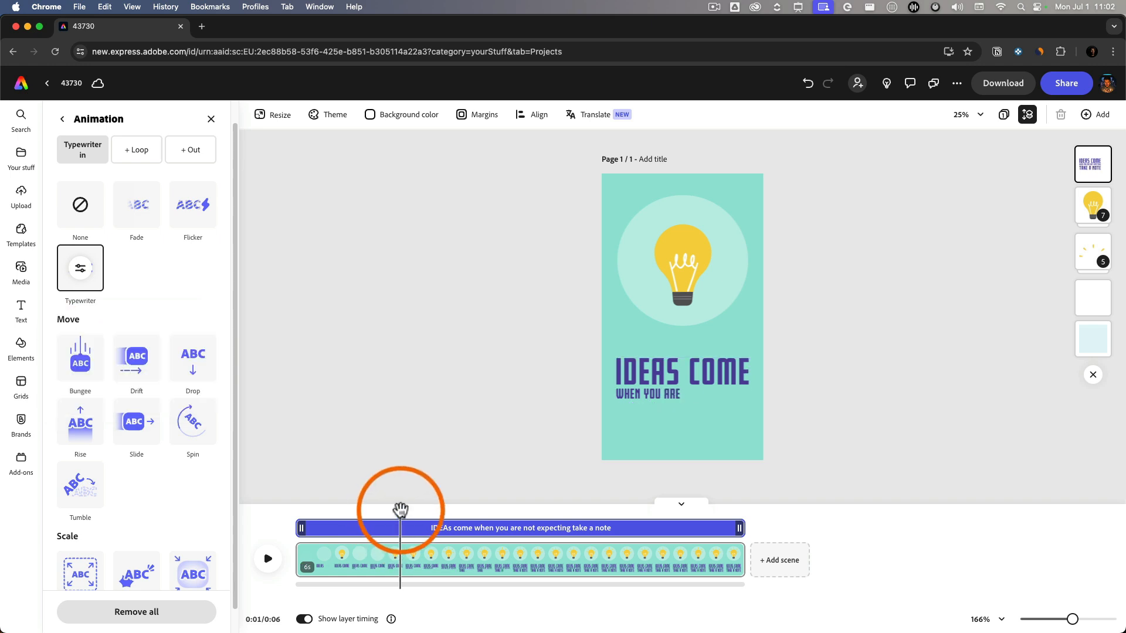
Trim the start of the headline's layer so it begins between the bulb and the rays, and preview the word-by-word reveal.
mouse_move(400, 510)
mouse_down()
mouse_move(359, 510)
mouse_move(398, 520)
mouse_up()
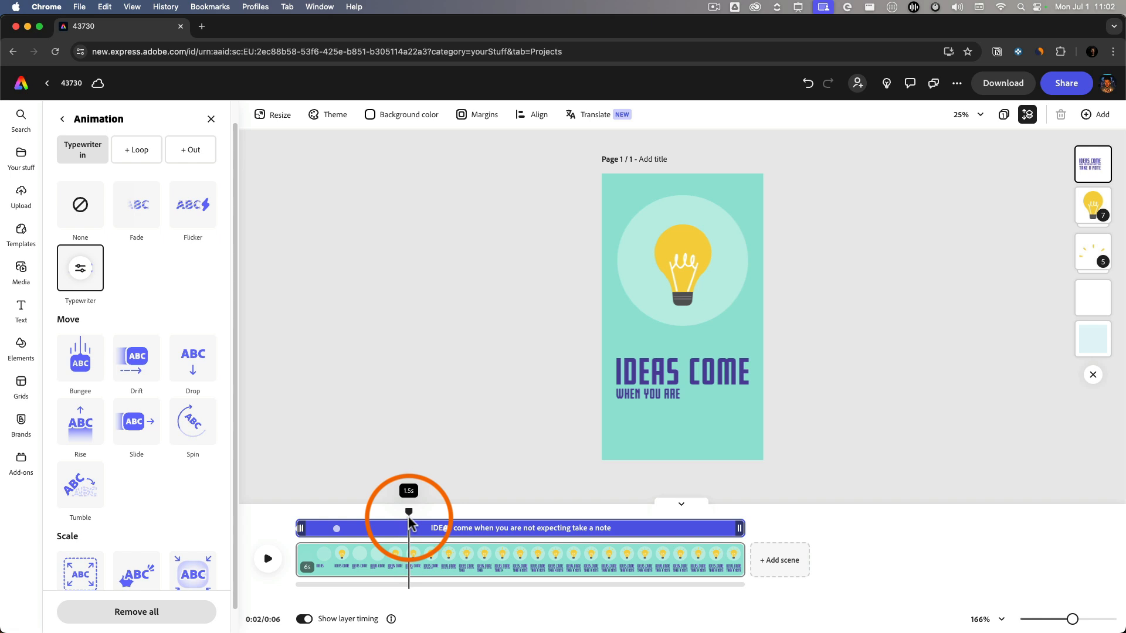
drag(302, 528, 280, 520)
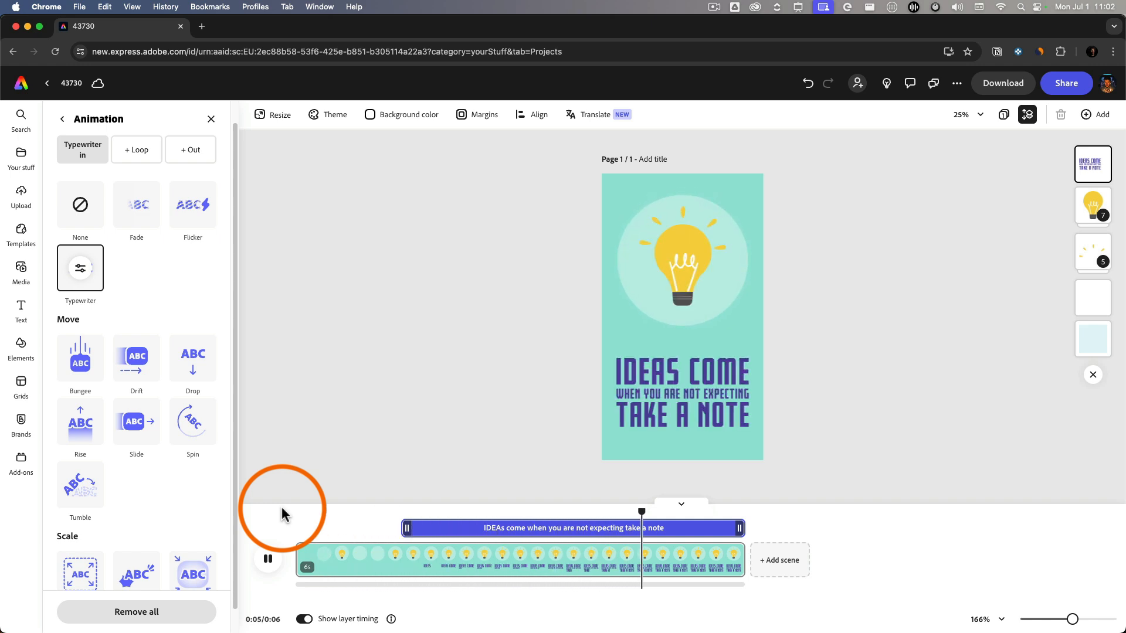
key(space)
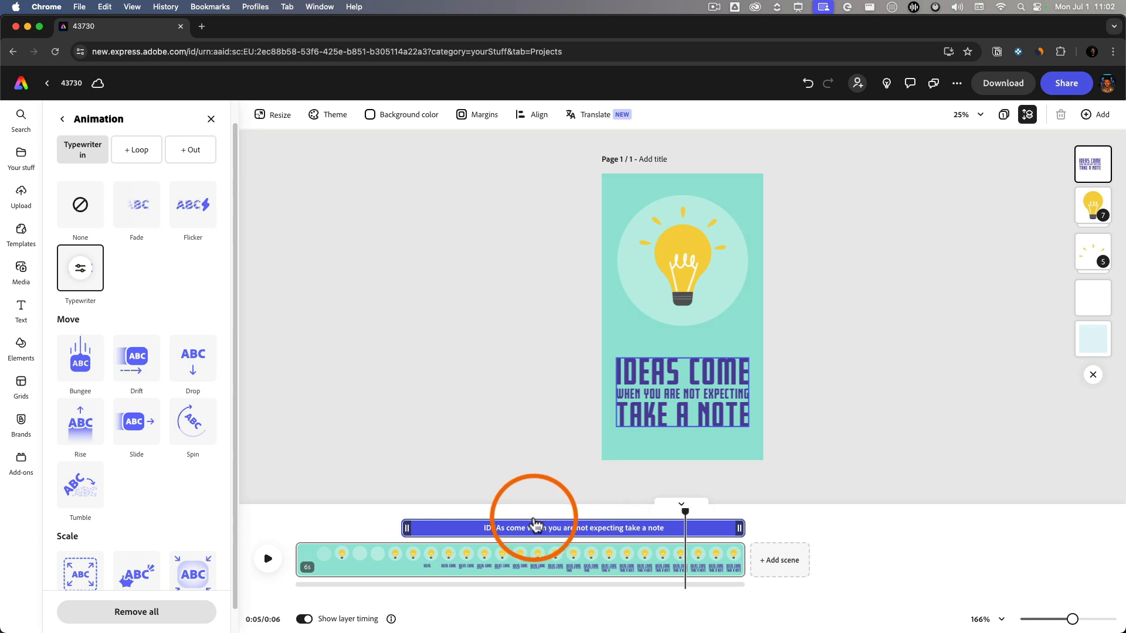
click(464, 520)
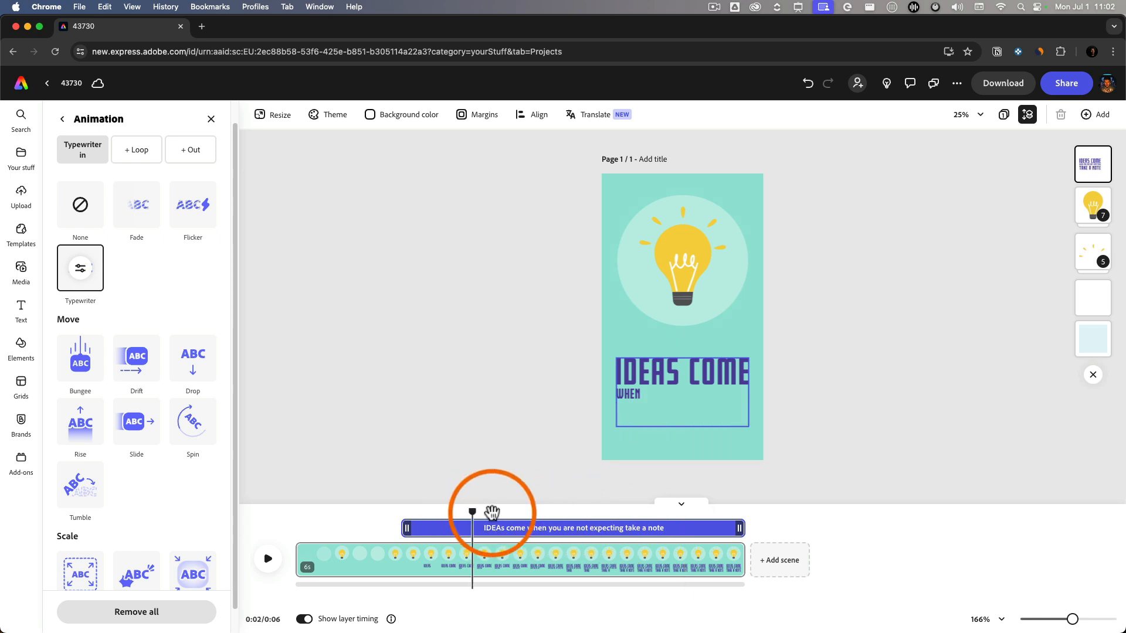
drag(492, 513, 571, 514)
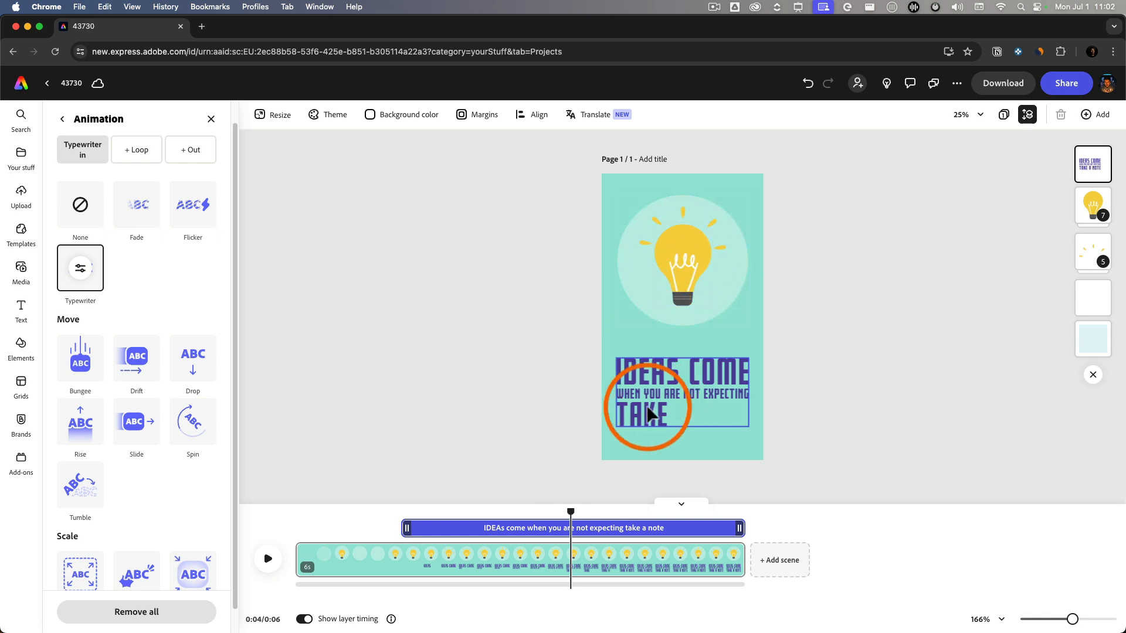
Trim the ends of the light bulb and rays layers to about 3.7 s, and preview their disappearance.
click(681, 269)
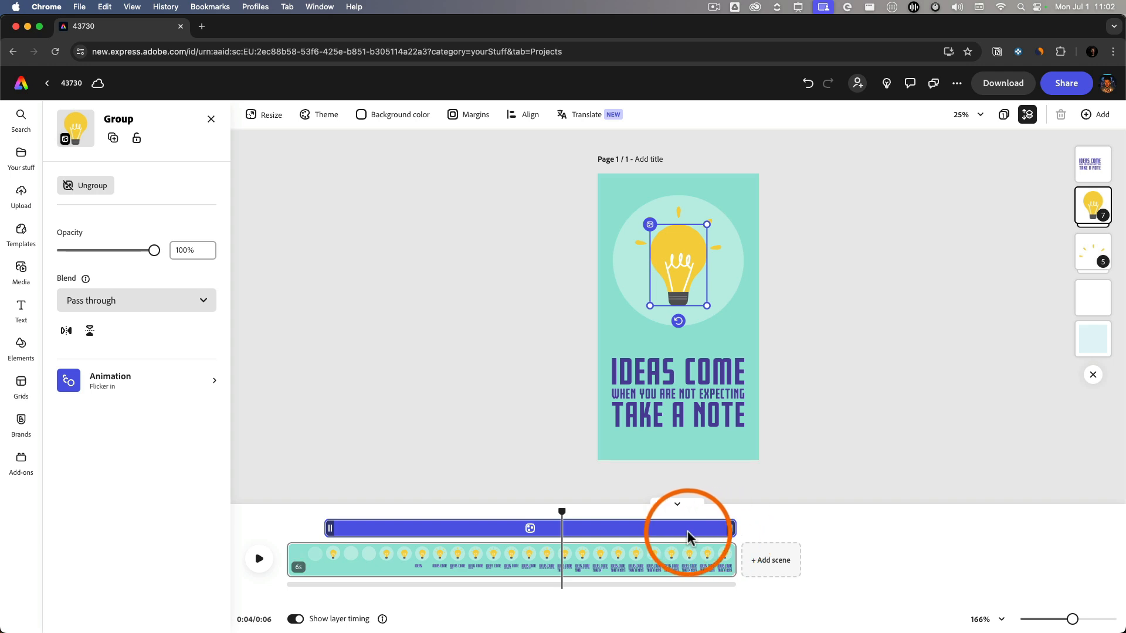
drag(689, 537, 559, 536)
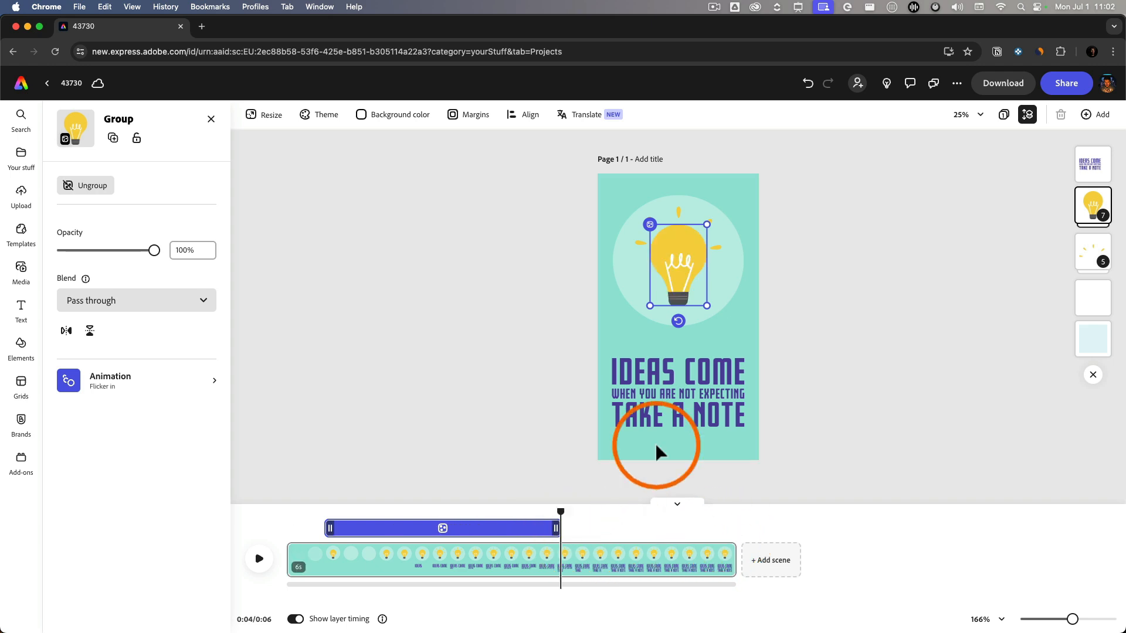
click(720, 244)
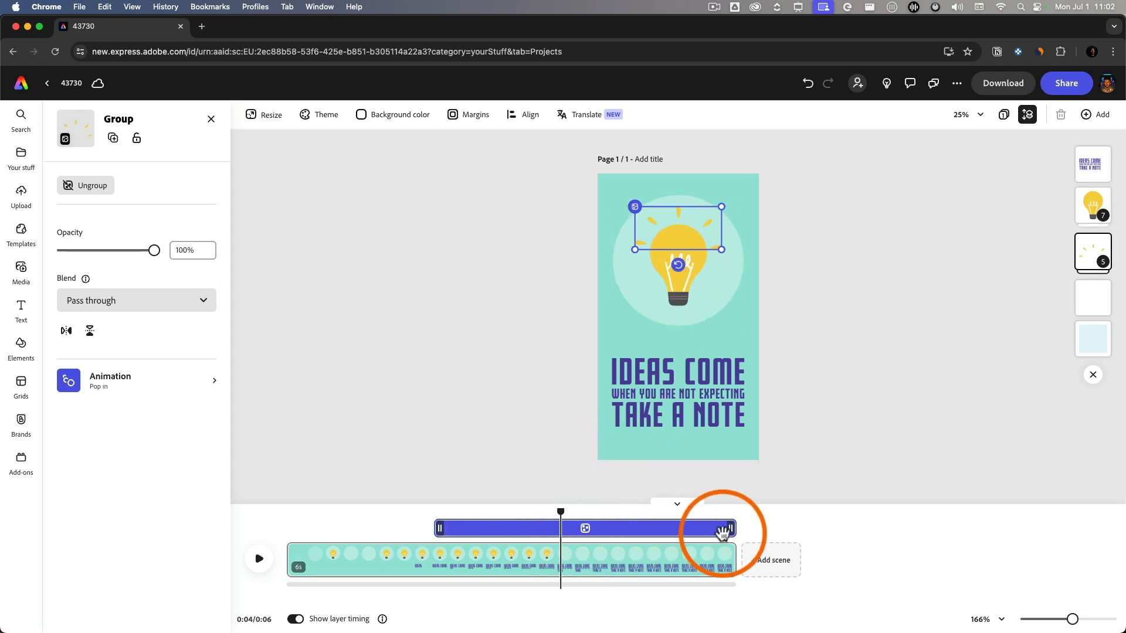
drag(733, 529, 279, 525)
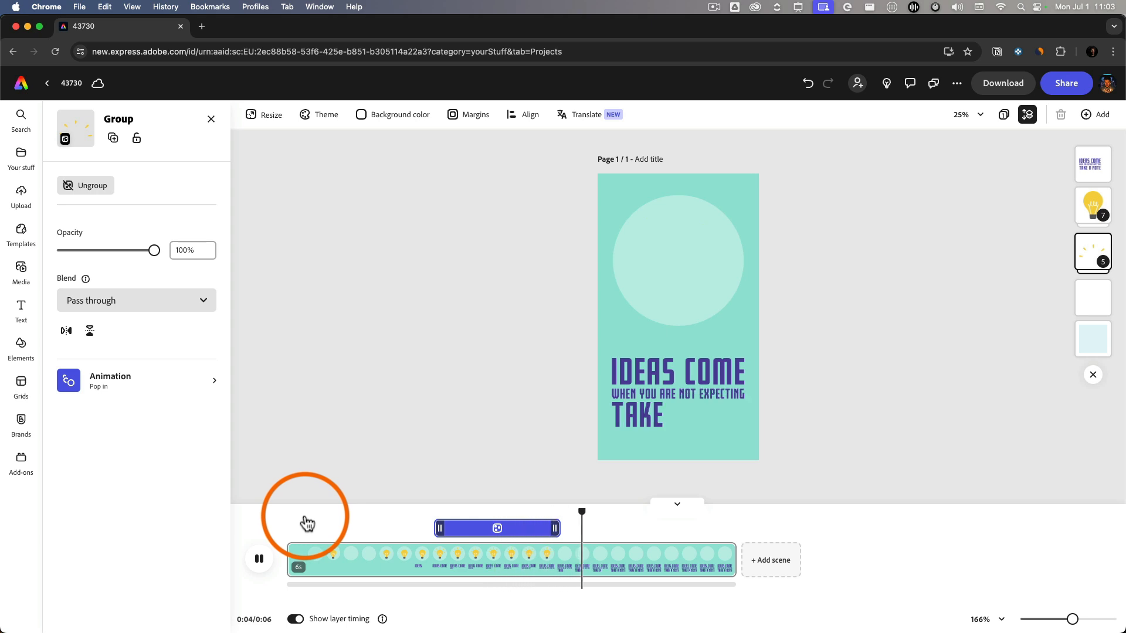
click(559, 511)
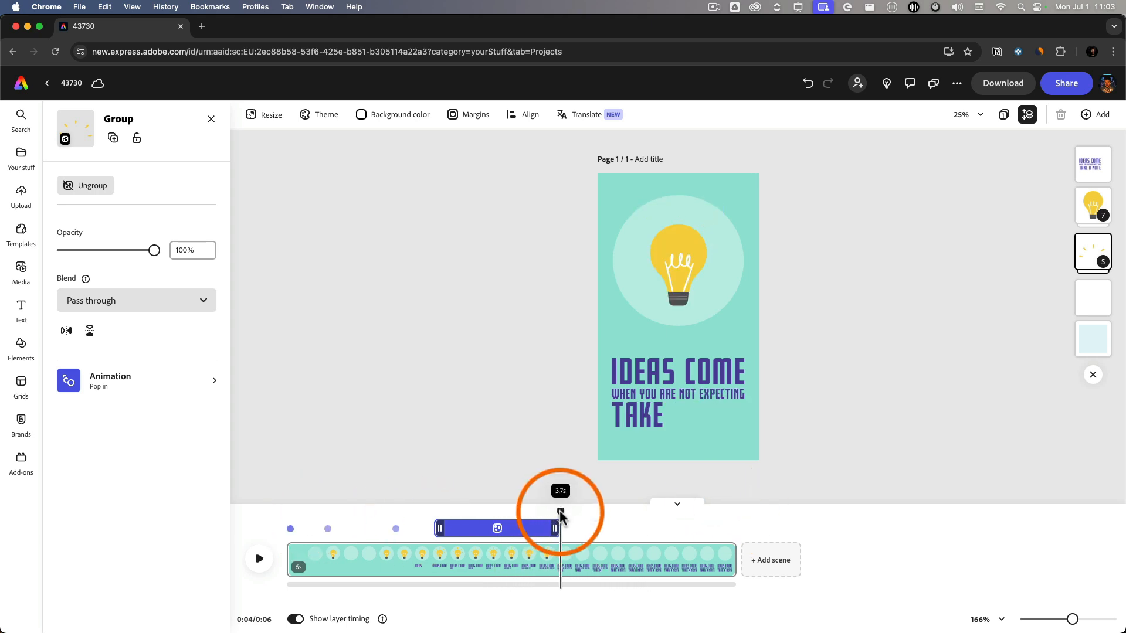
drag(561, 512, 562, 512)
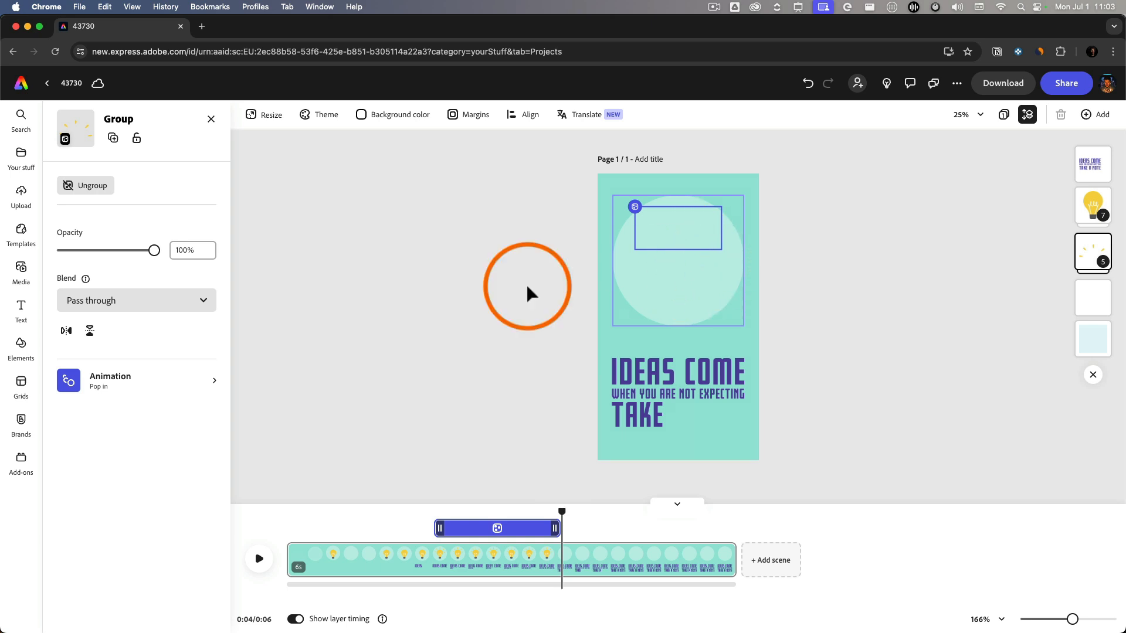
Search the elements for "notepad" and add the icon of a folded-corner page with a pencil.
click(843, 273)
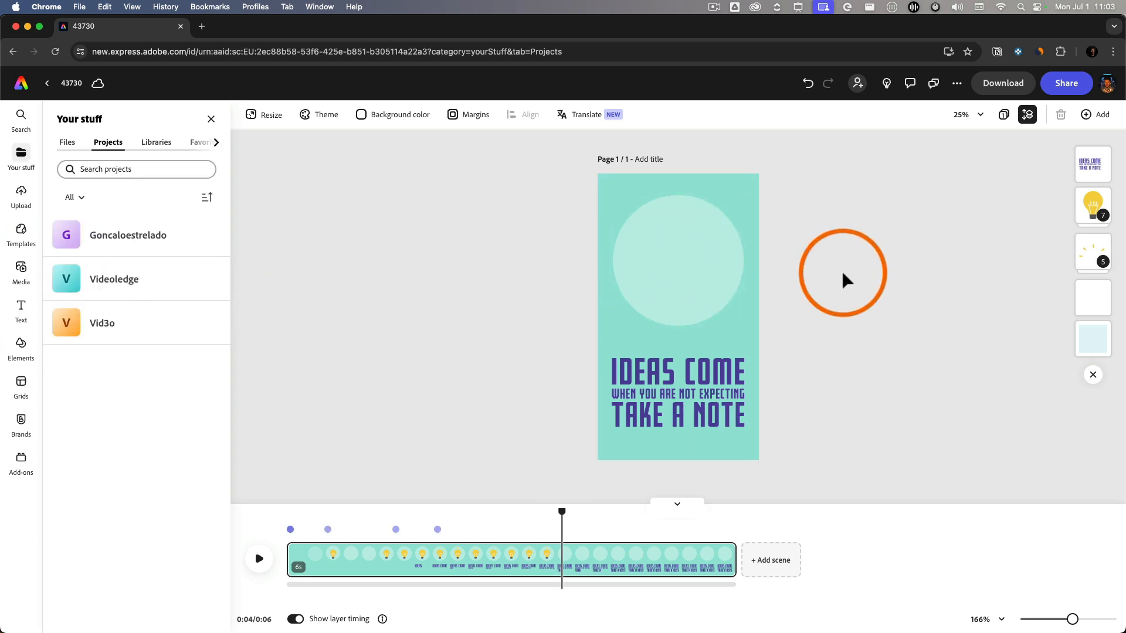
click(24, 352)
click(140, 169)
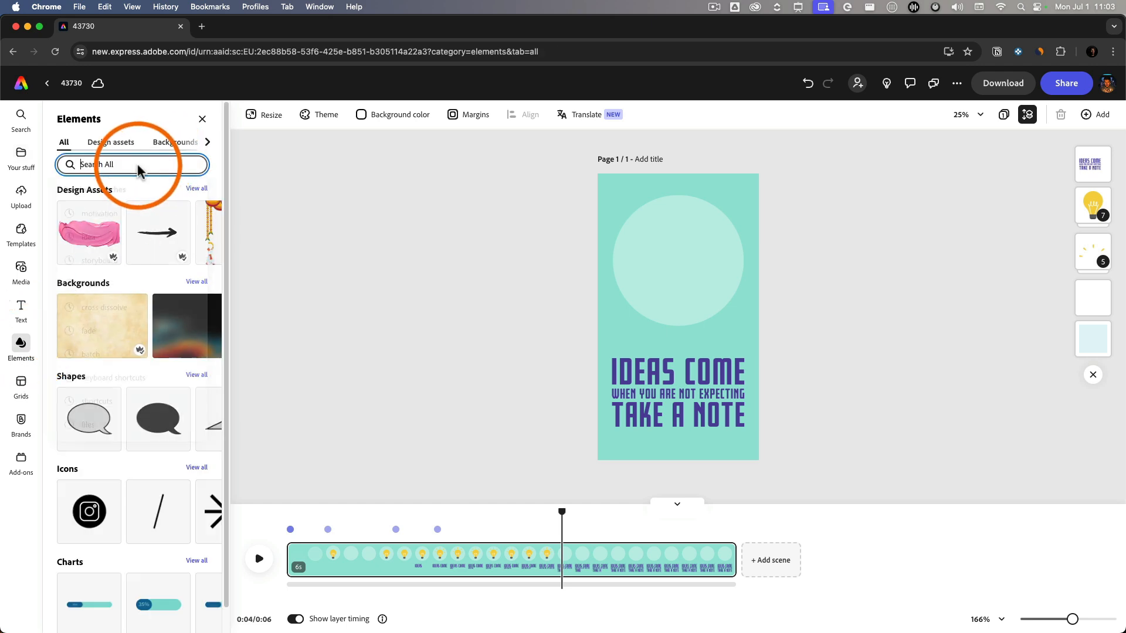
text(notepad)
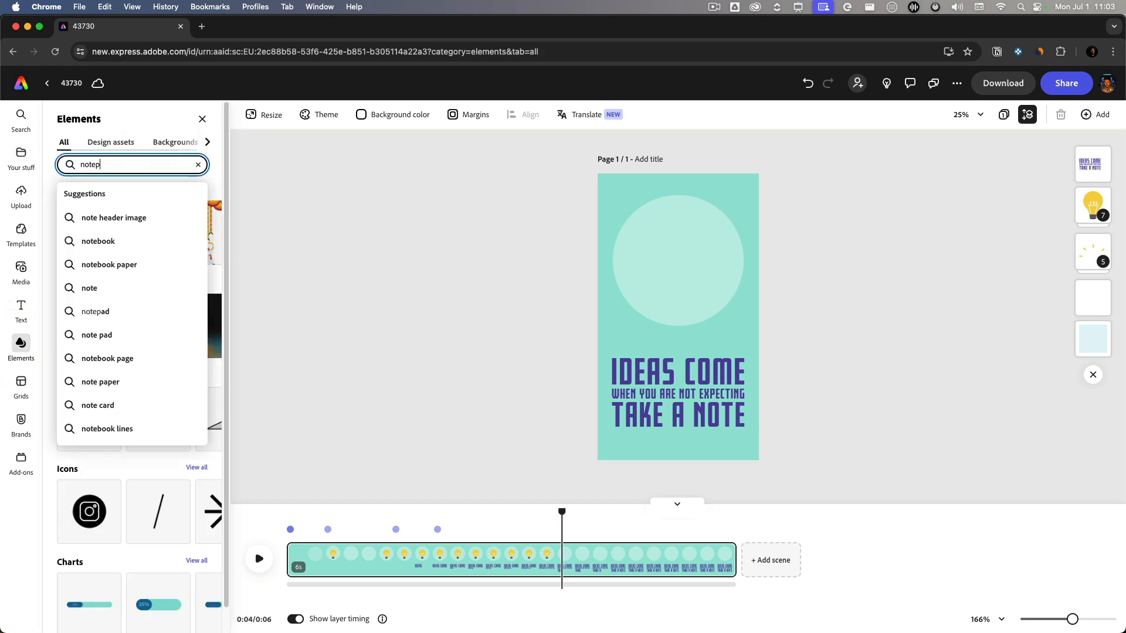
click(151, 294)
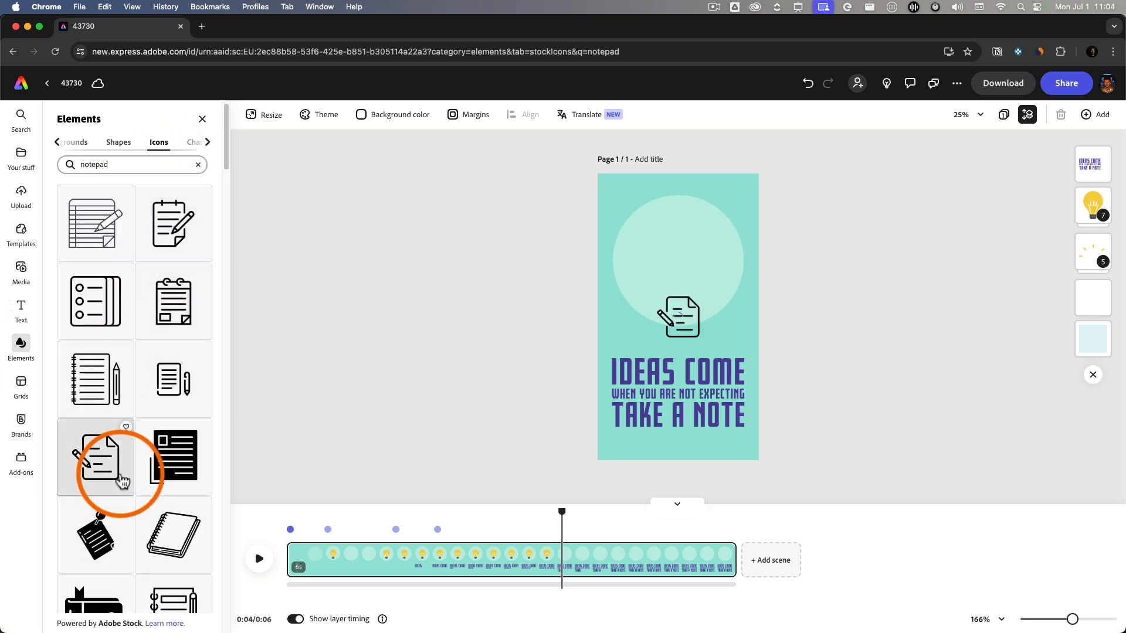
Enlarge the notepad icon and place it inside the pale circle above the headline.
drag(678, 316, 632, 214)
drag(700, 282, 715, 297)
drag(701, 258, 700, 260)
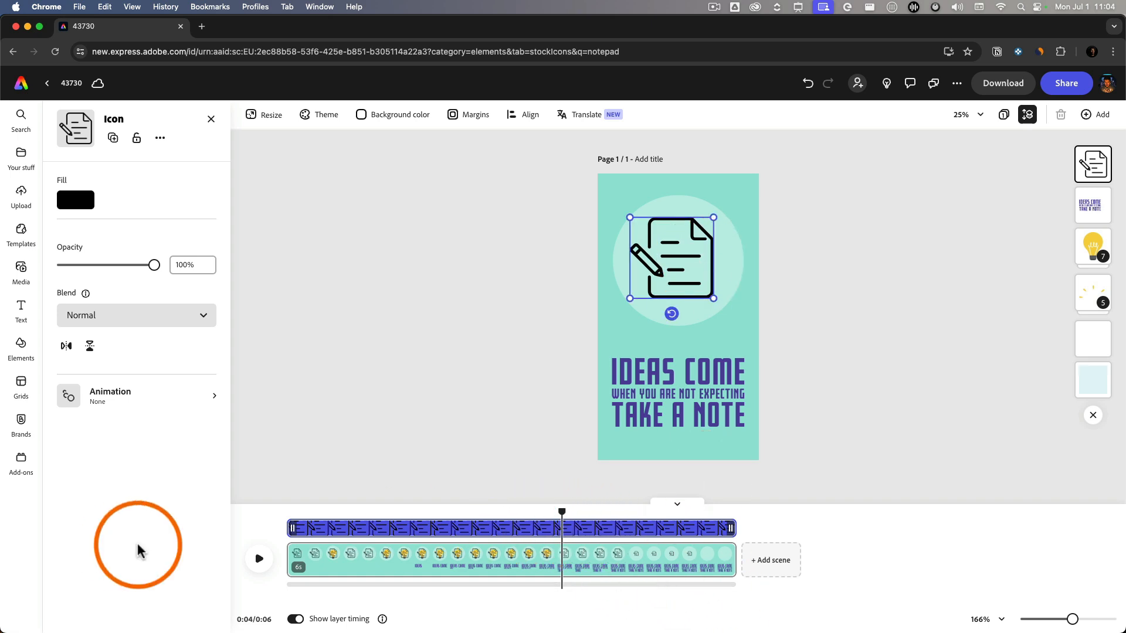
Trim the start of the notepad icon's layer to where the bulb ends and give it the Pop entrance animation.
drag(292, 528, 566, 518)
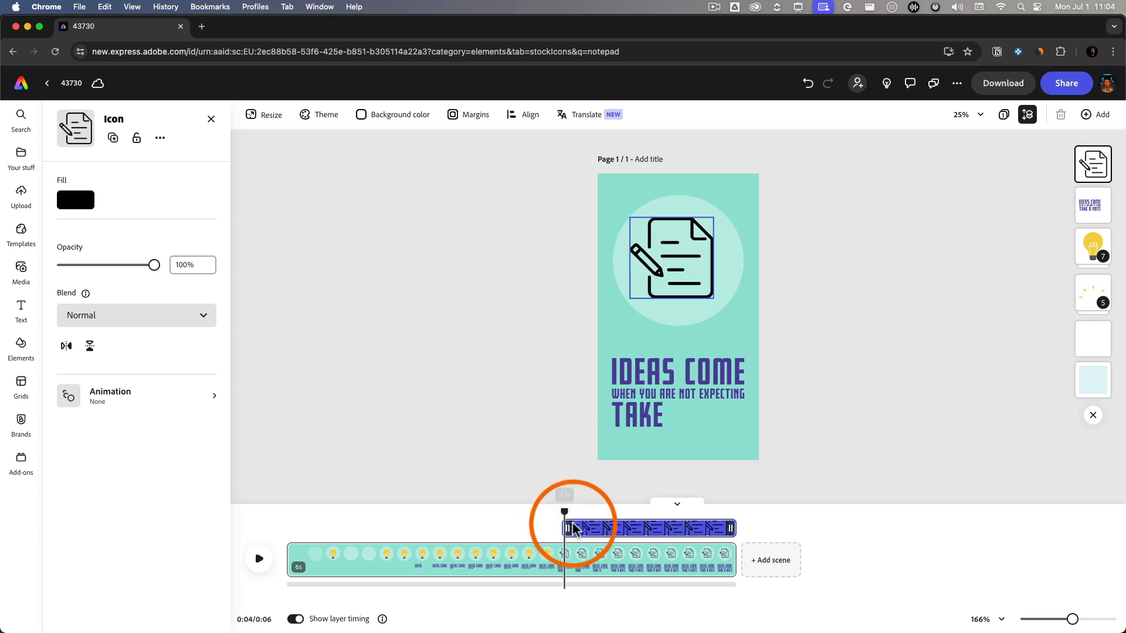
click(160, 405)
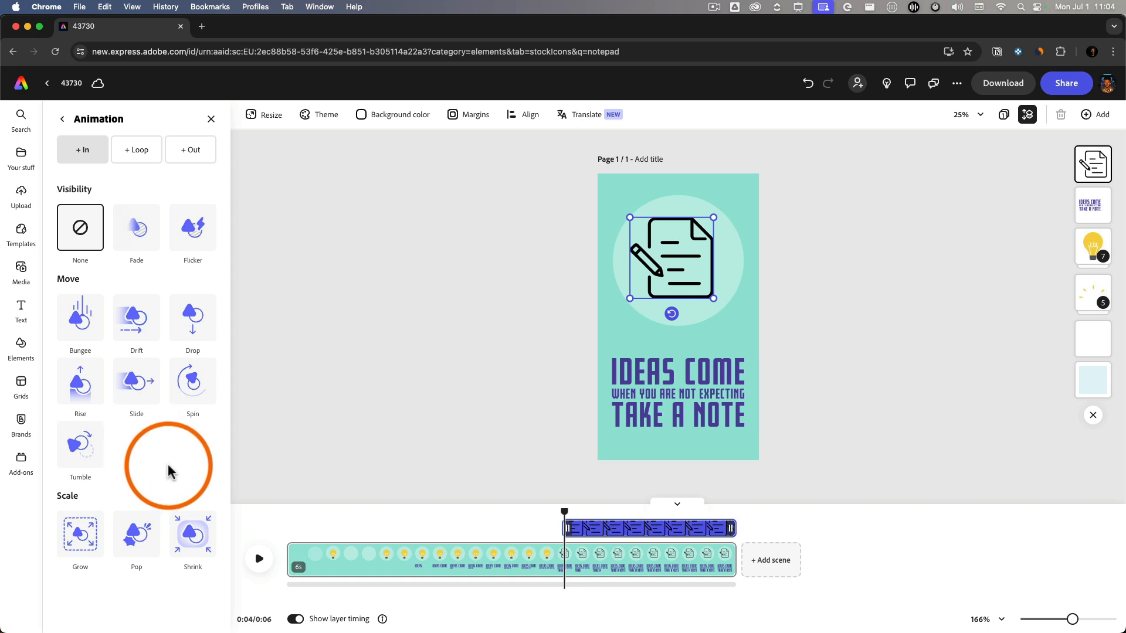
click(135, 537)
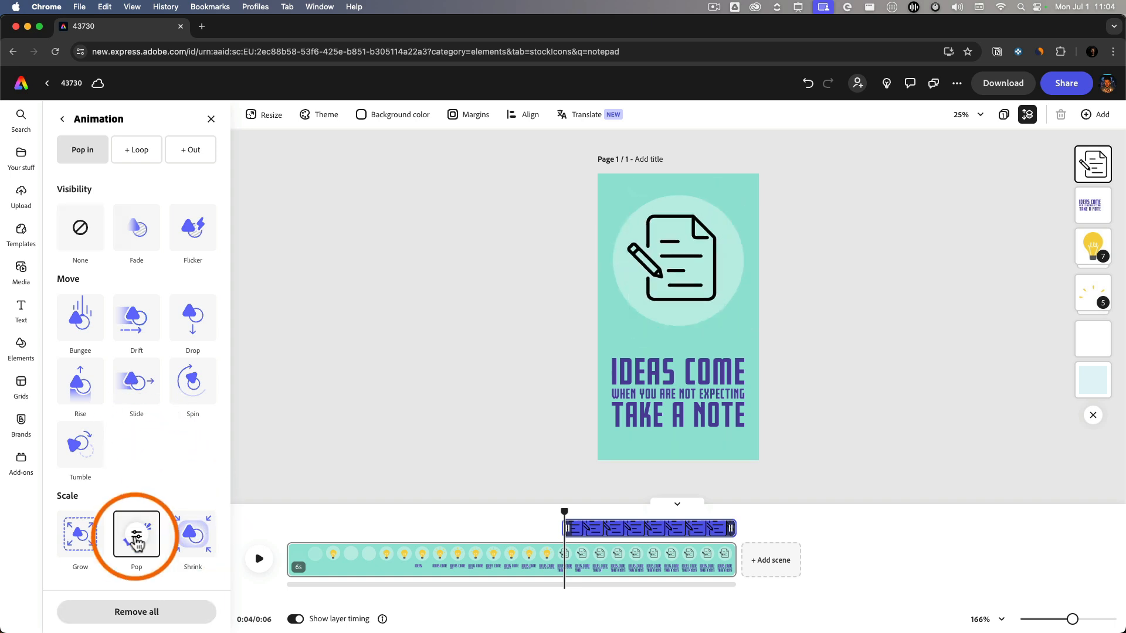
Set the notepad icon's Pop animation to 0.2 s duration and intensity 42, and preview the video from the start.
click(136, 535)
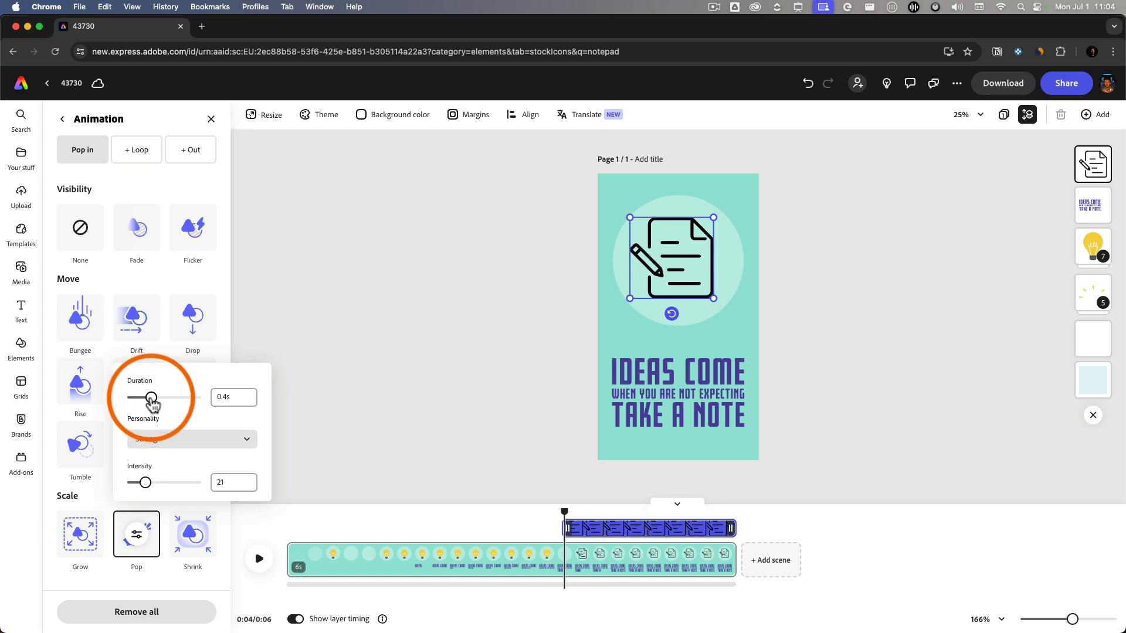
drag(137, 401, 136, 400)
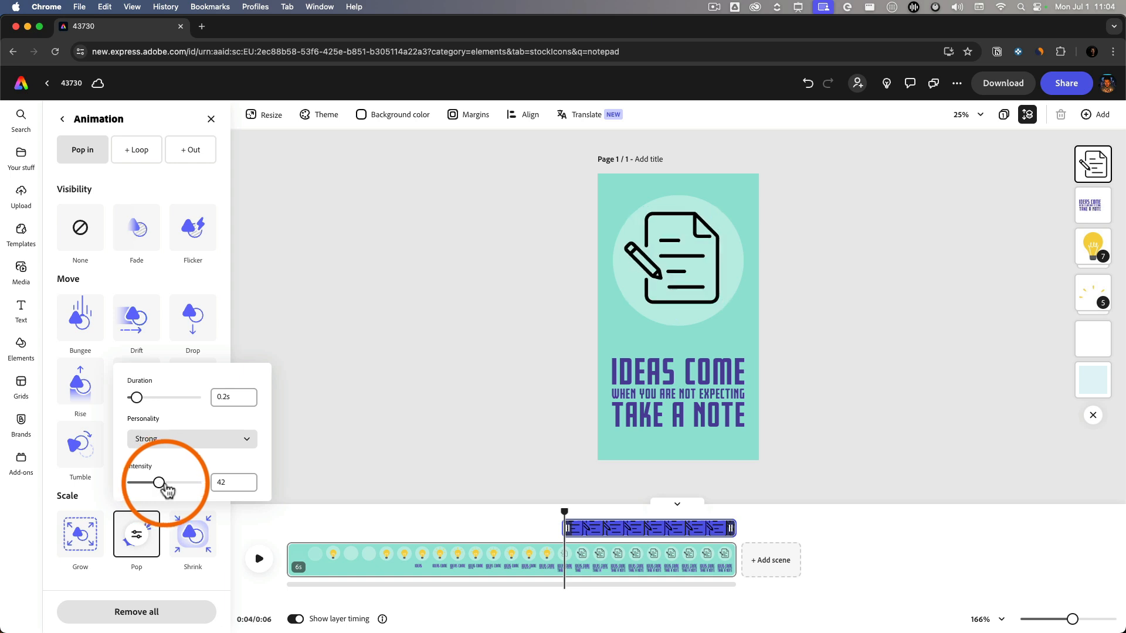
drag(564, 512, 285, 516)
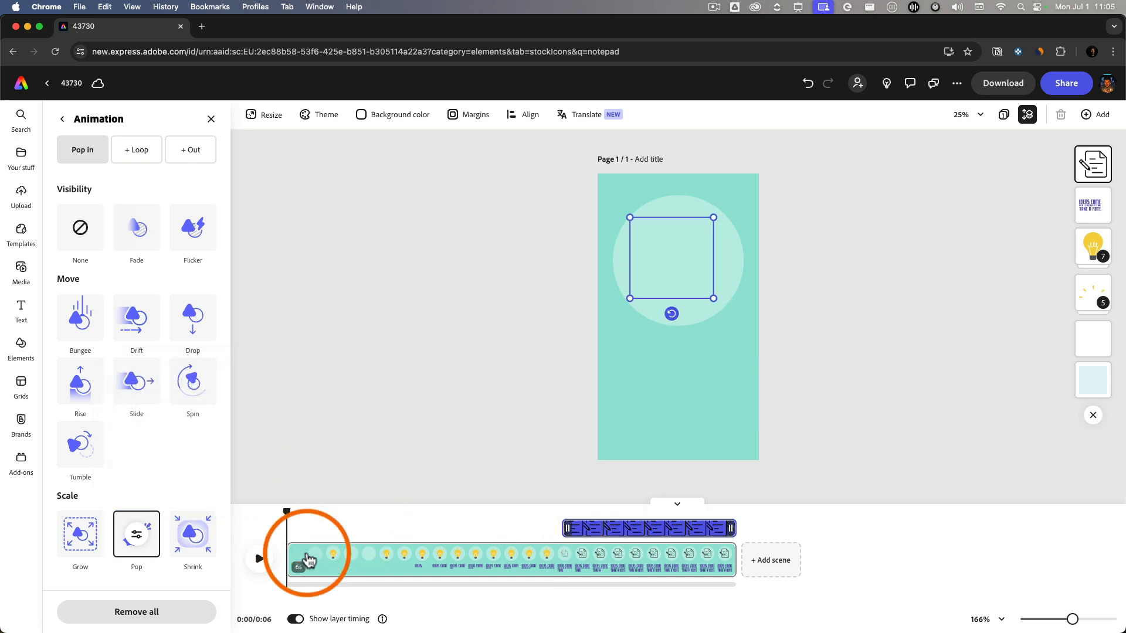
click(257, 566)
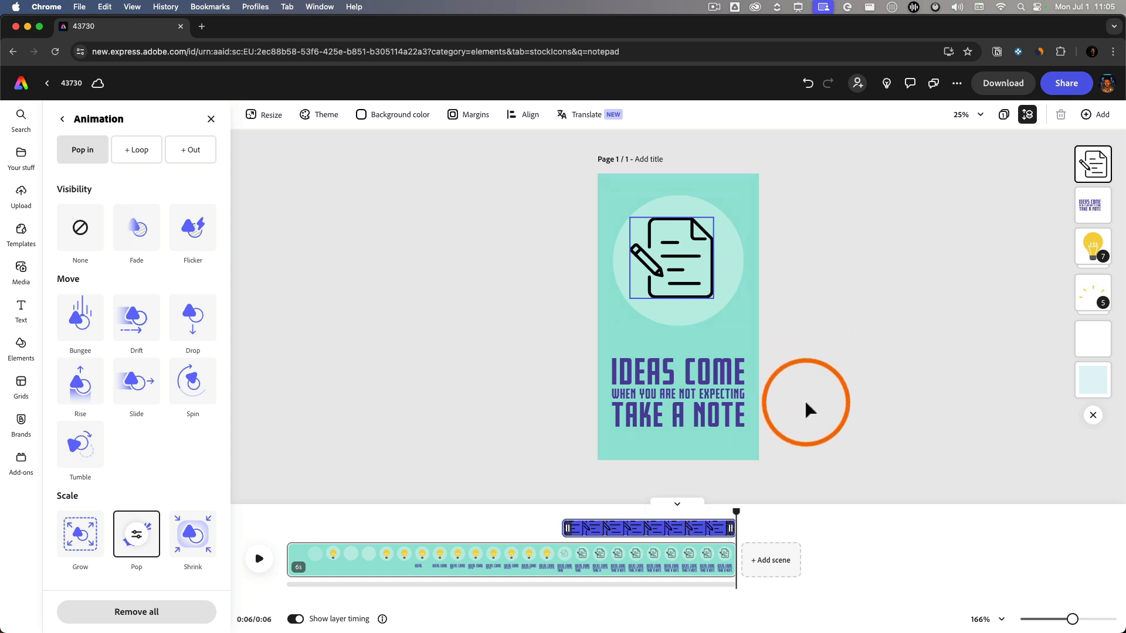
Add a new scene and copy the teal background rectangle from the first scene into it.
click(782, 563)
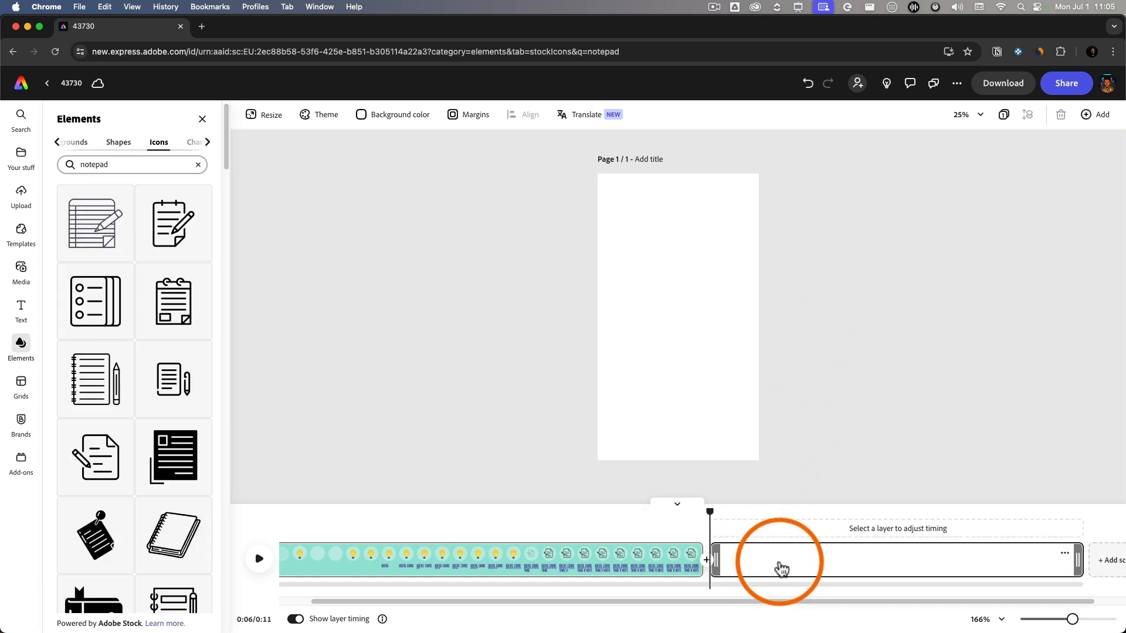
click(384, 580)
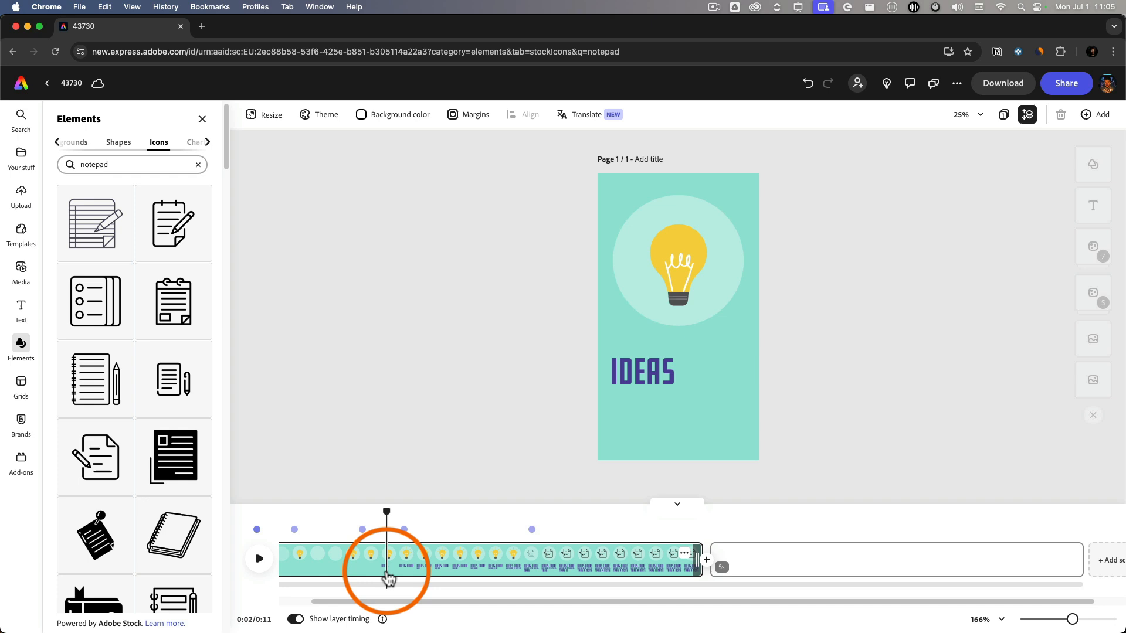
click(720, 440)
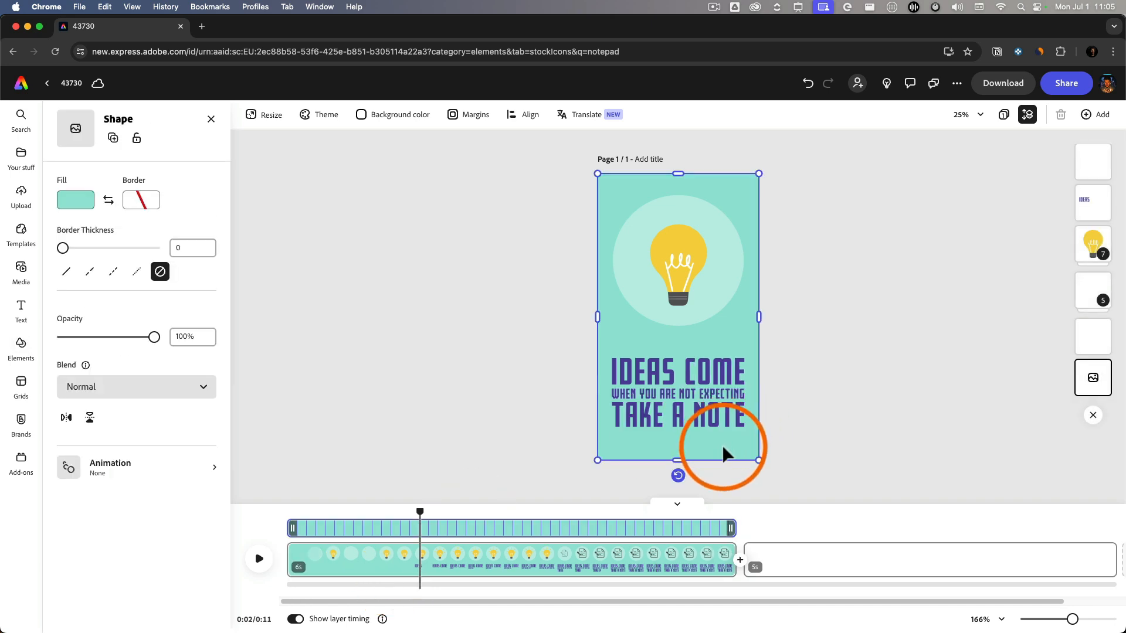
click(779, 557)
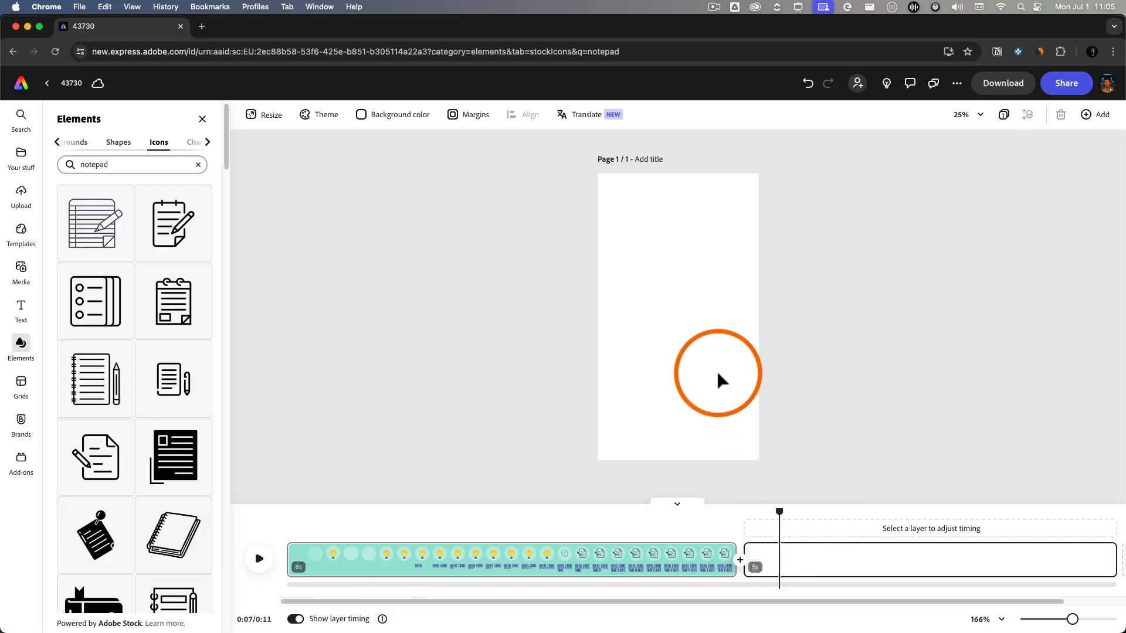
key(super+v)
click(457, 298)
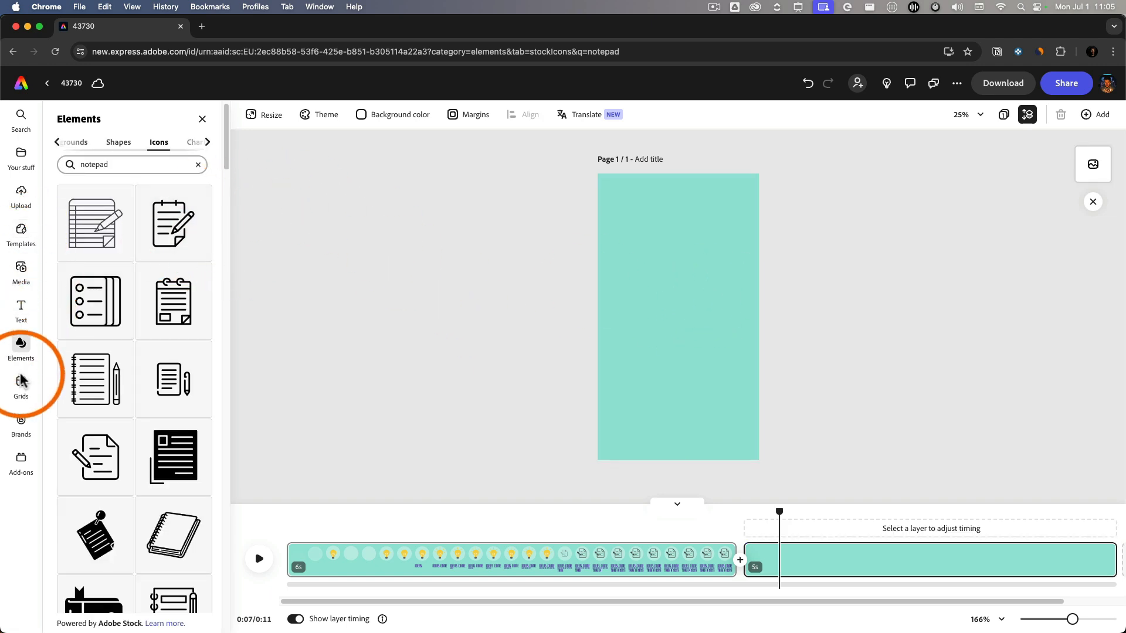
Add the full videoledge logo from the Videoledge project's brand library and place it centered in the upper half of the new scene.
click(21, 154)
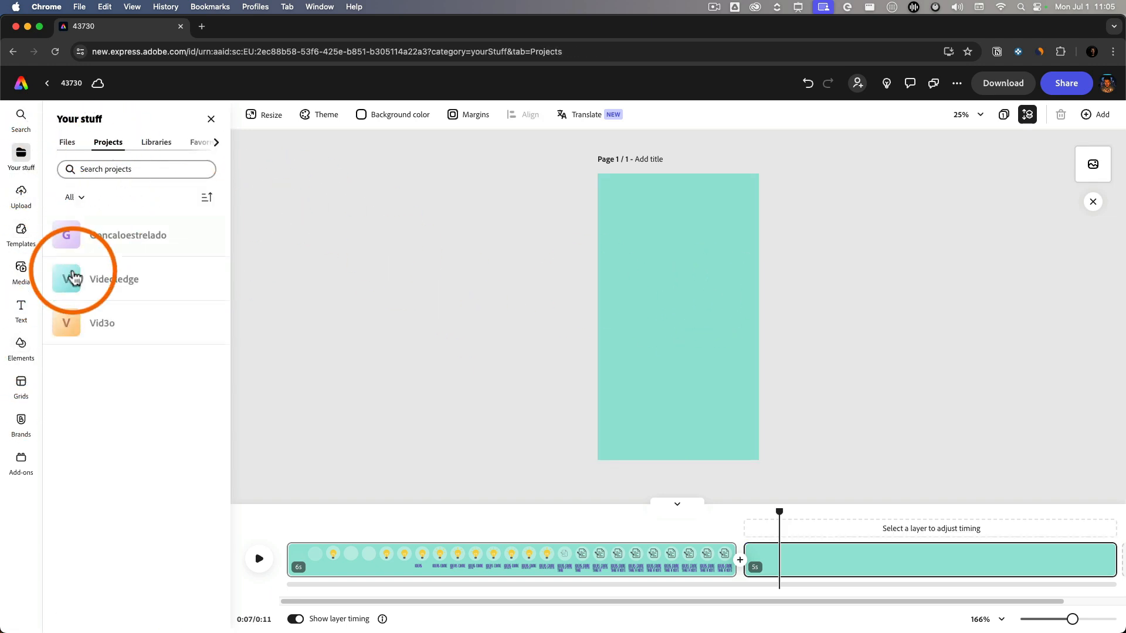
click(115, 298)
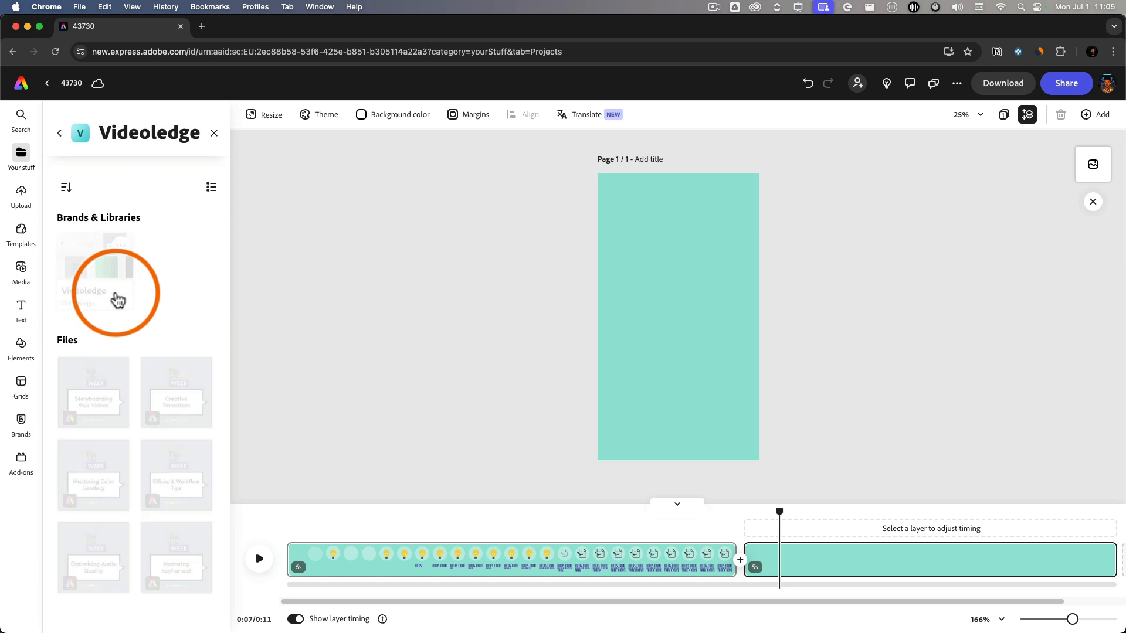
click(88, 267)
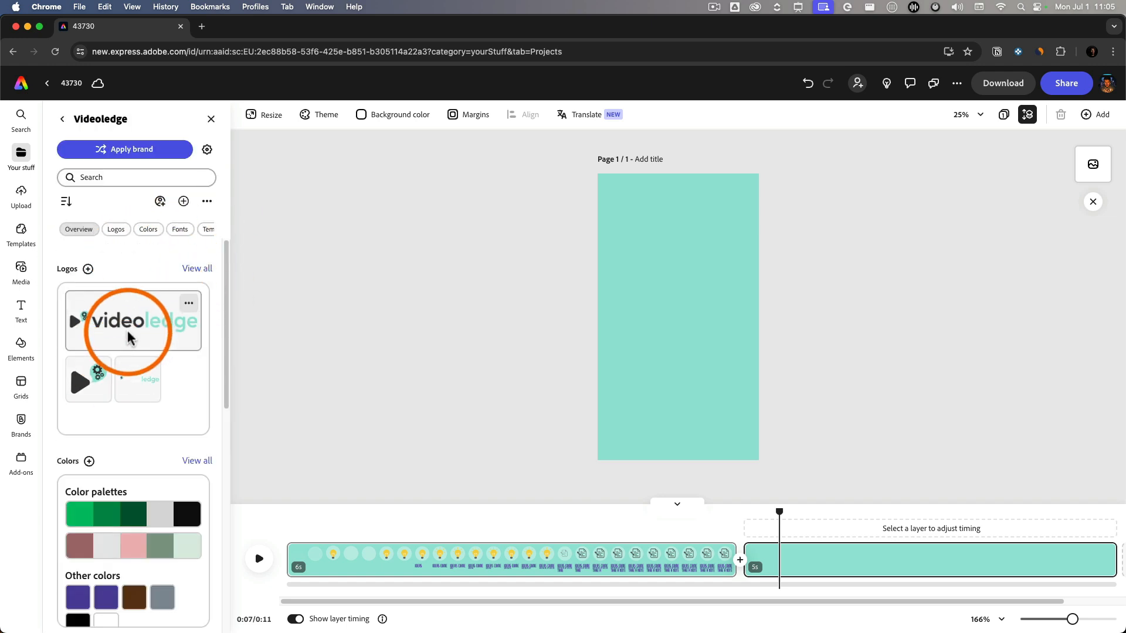
drag(177, 329, 777, 335)
drag(700, 304, 679, 275)
Try purple #53429E and near-white fills on the new scene's background rectangle, and delete the rectangle.
click(729, 322)
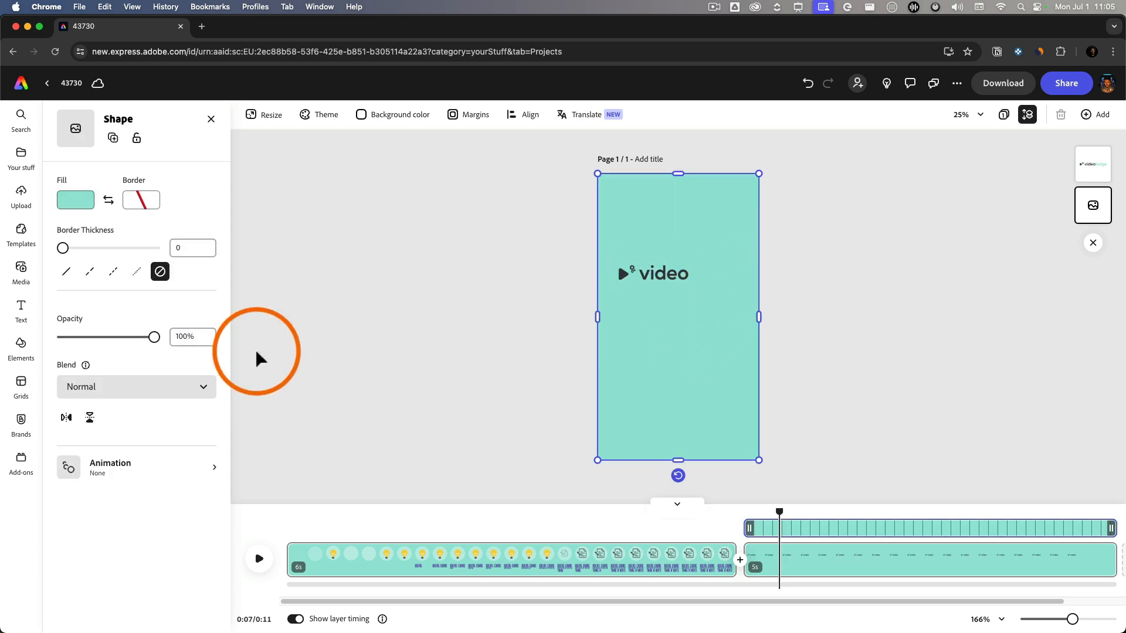
click(78, 214)
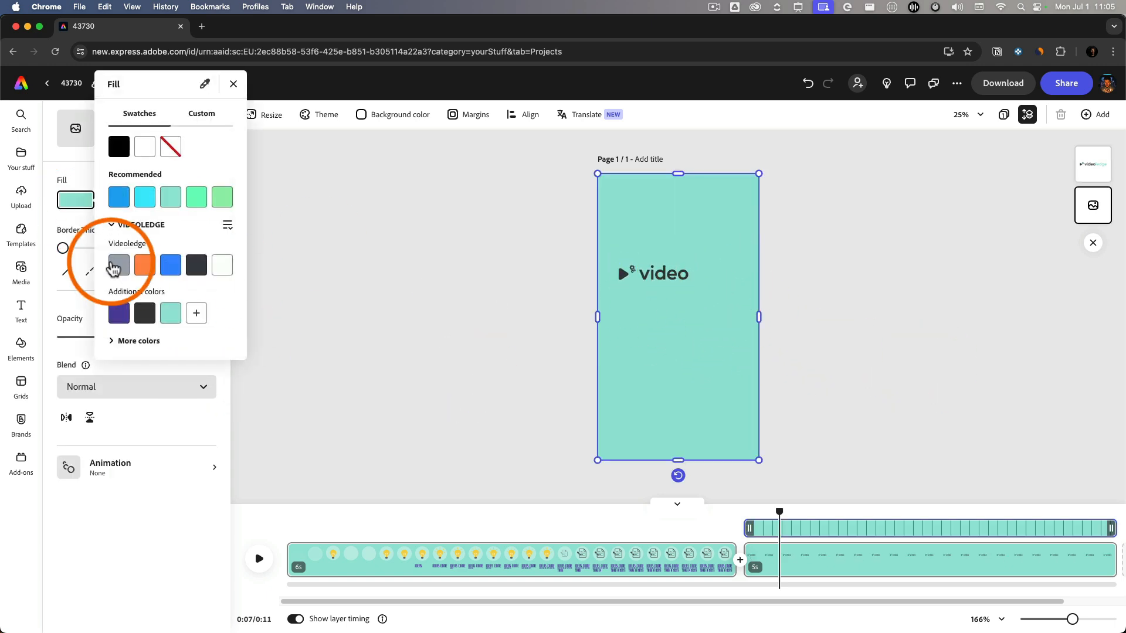
click(120, 317)
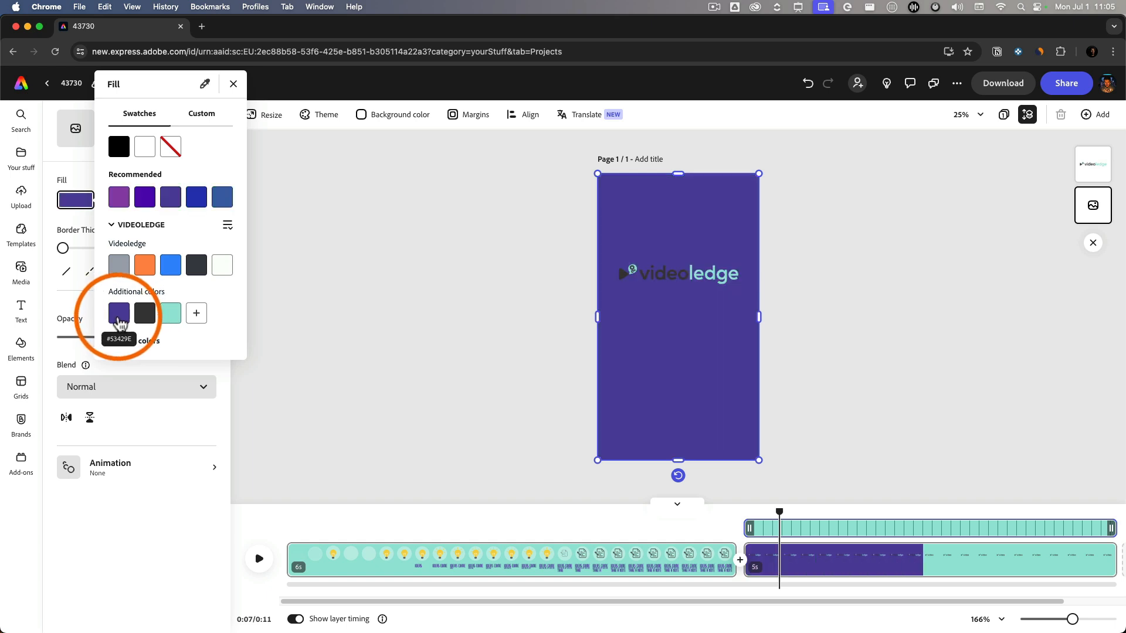
click(223, 265)
click(784, 530)
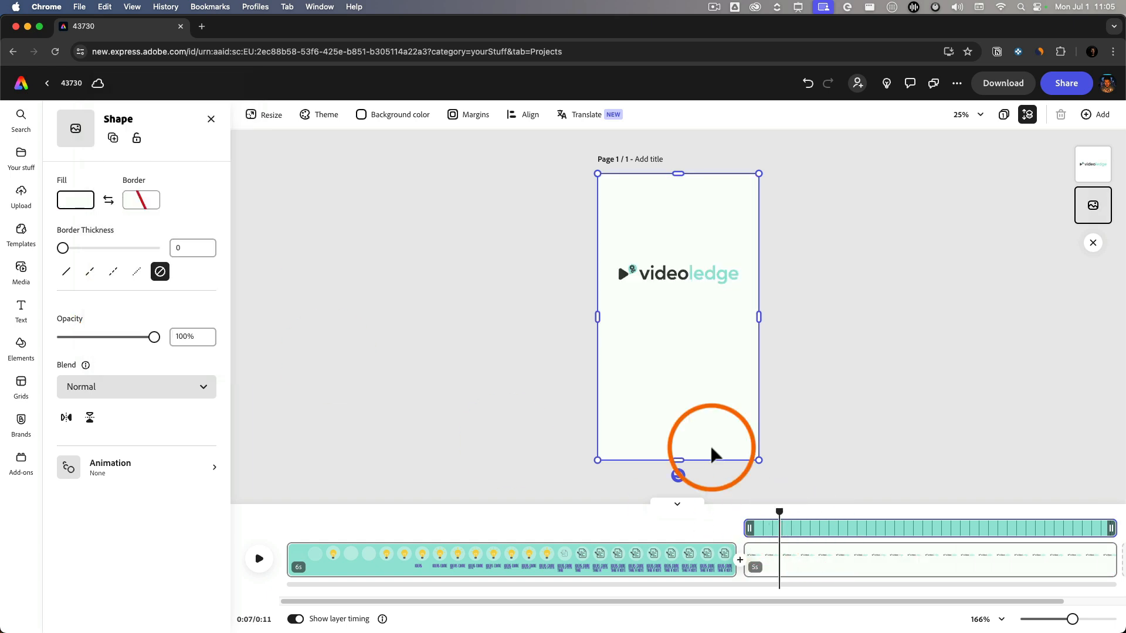
click(671, 274)
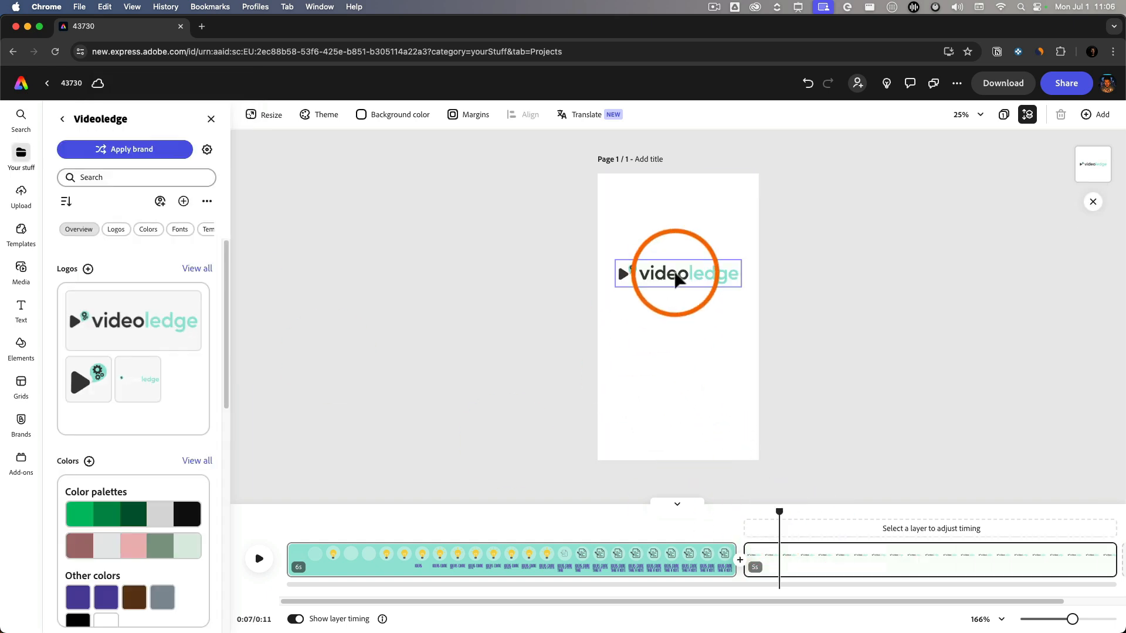
click(402, 363)
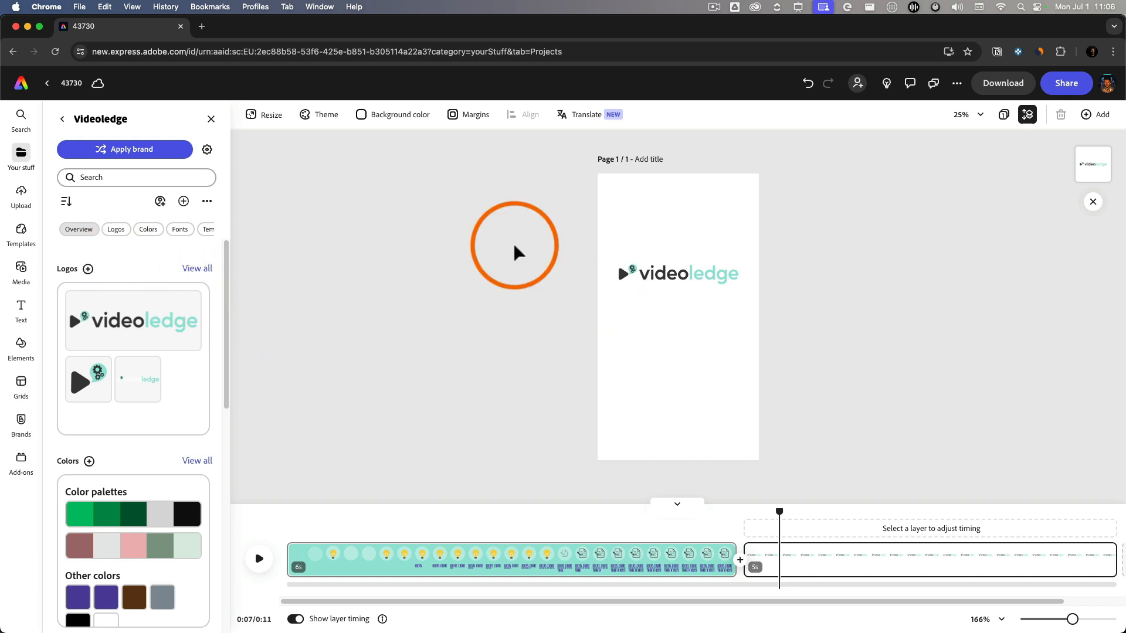
Give the videoledge logo the Bungee entrance animation.
click(667, 272)
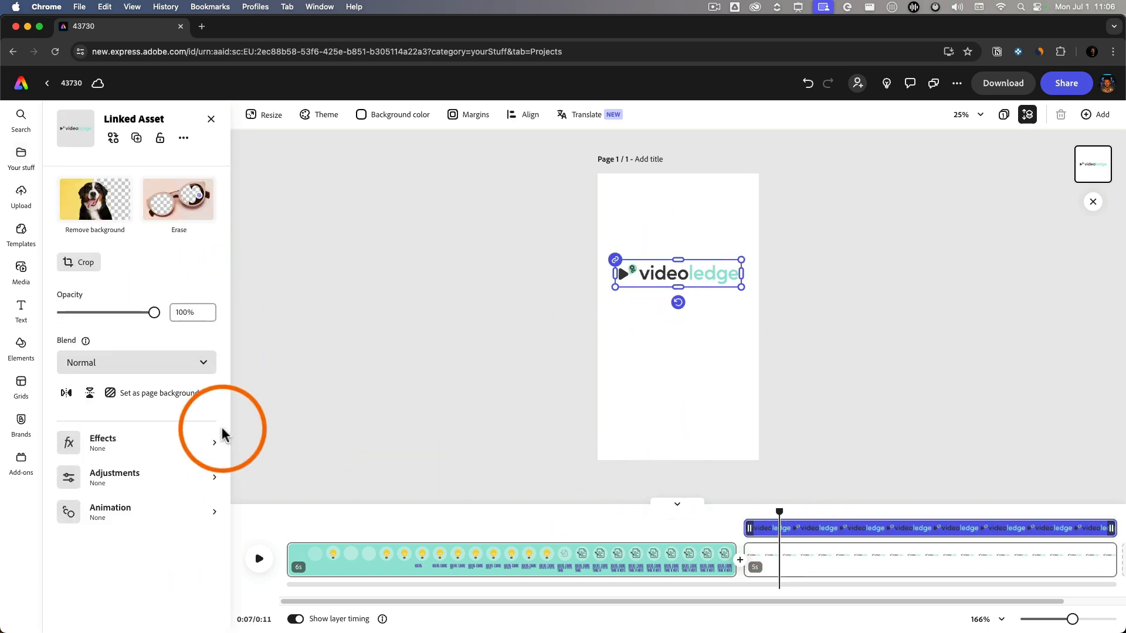
click(151, 512)
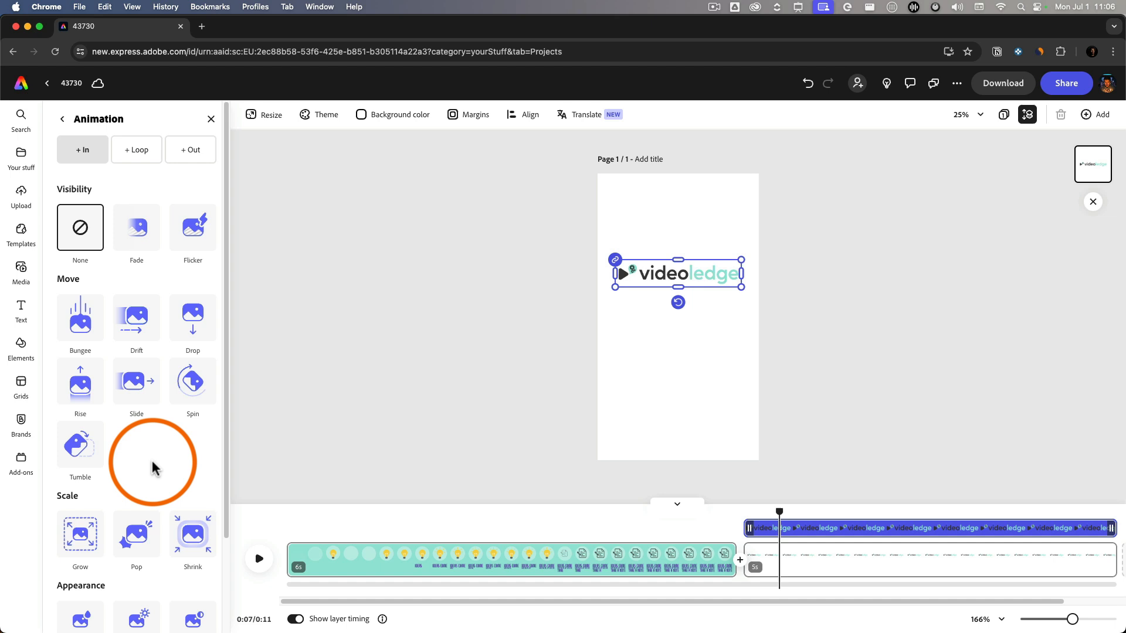
click(78, 316)
click(80, 318)
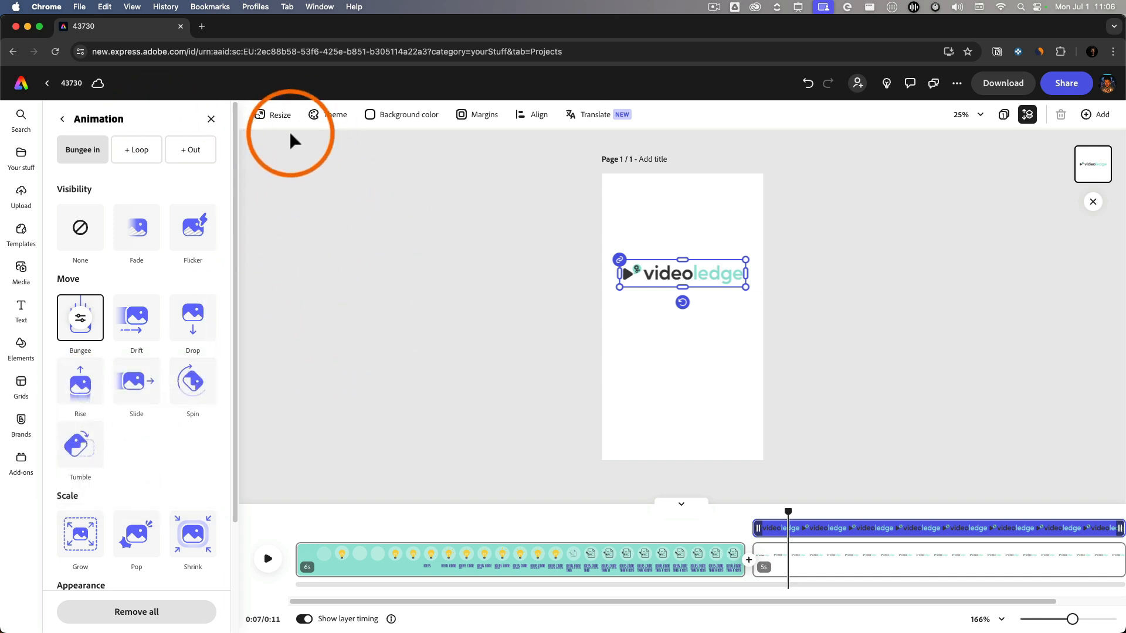
Add the tagline text "Your path to video knowledge" on two lines below the logo.
click(23, 310)
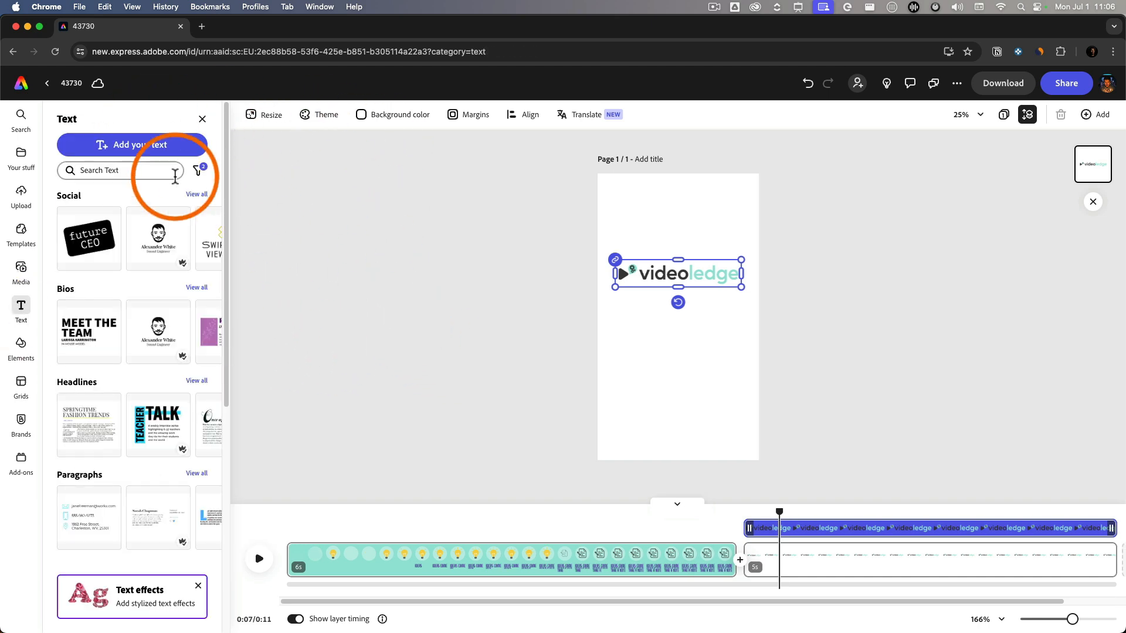
click(124, 145)
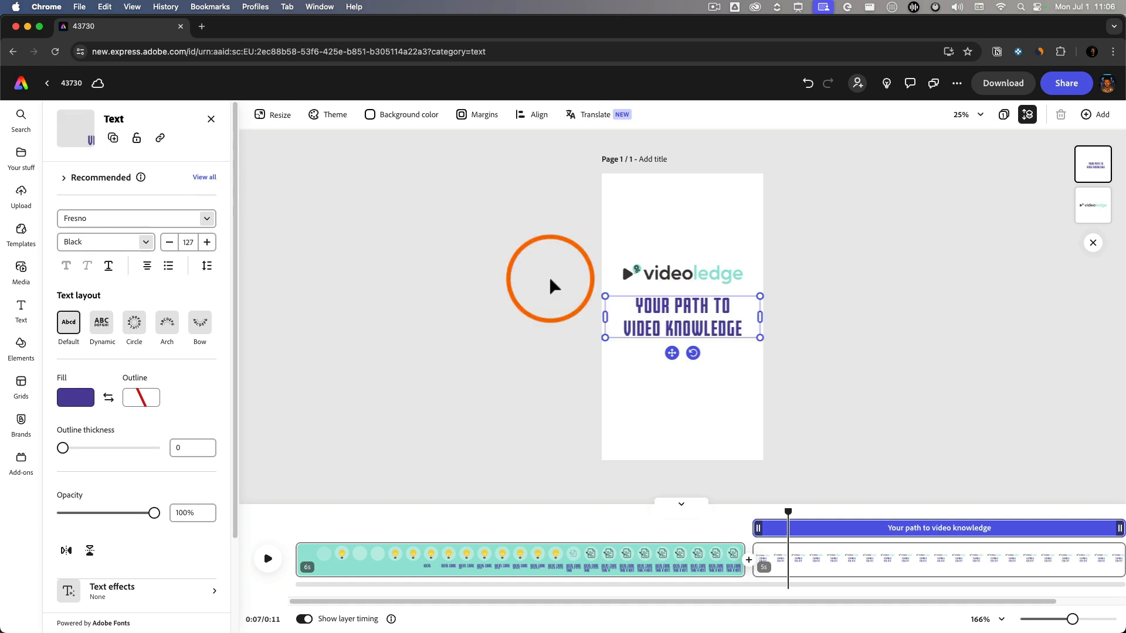
click(329, 232)
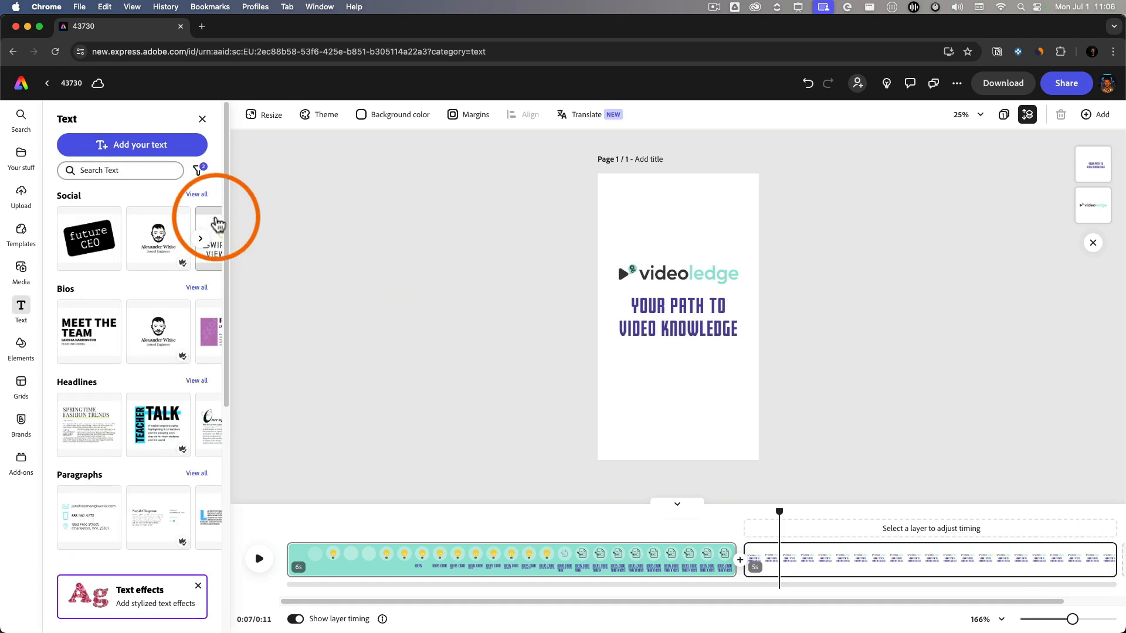
Fill the tagline text with the dark gray from the Videoledge additional colors.
click(649, 314)
click(75, 398)
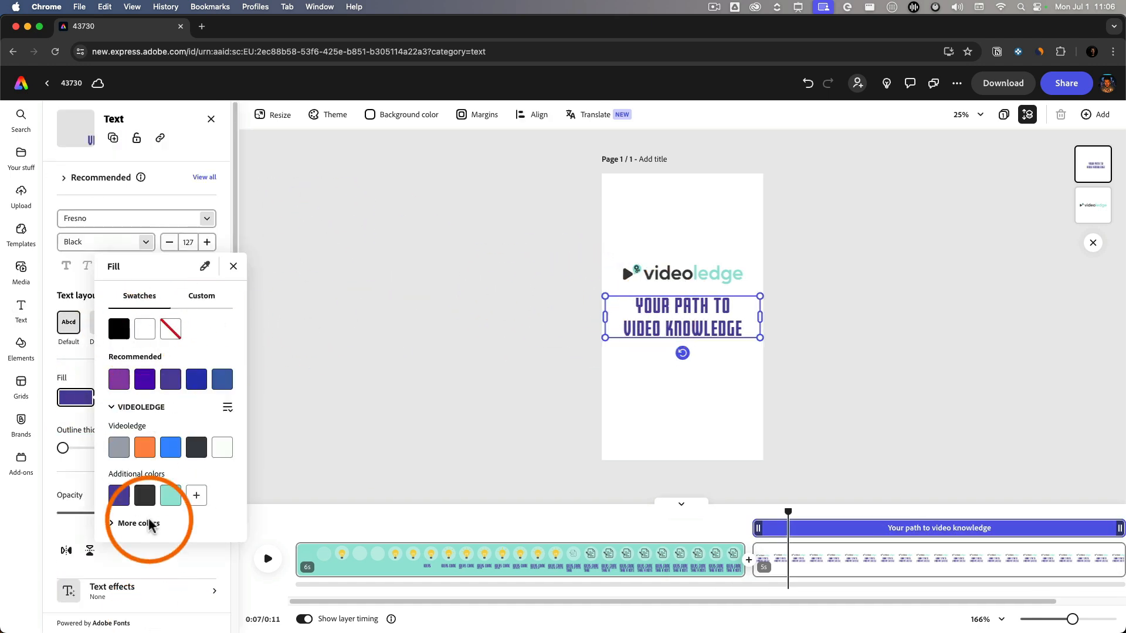
click(145, 498)
click(233, 266)
Set the tagline's font to Roboto Regular at size 89 and place it close beneath the logo.
click(209, 220)
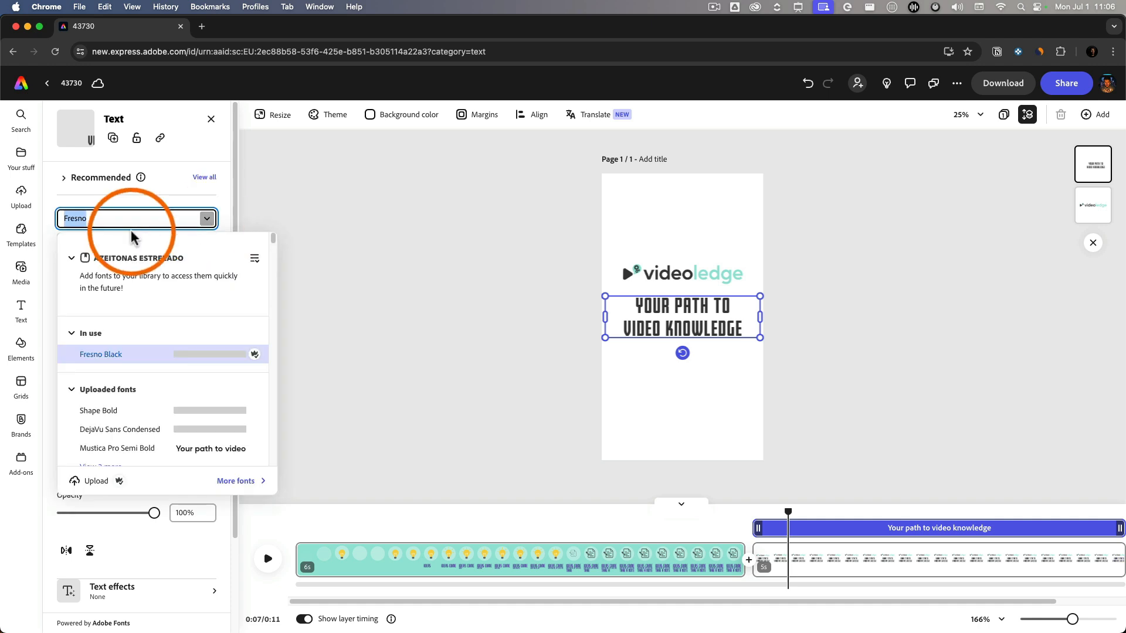
text(robo)
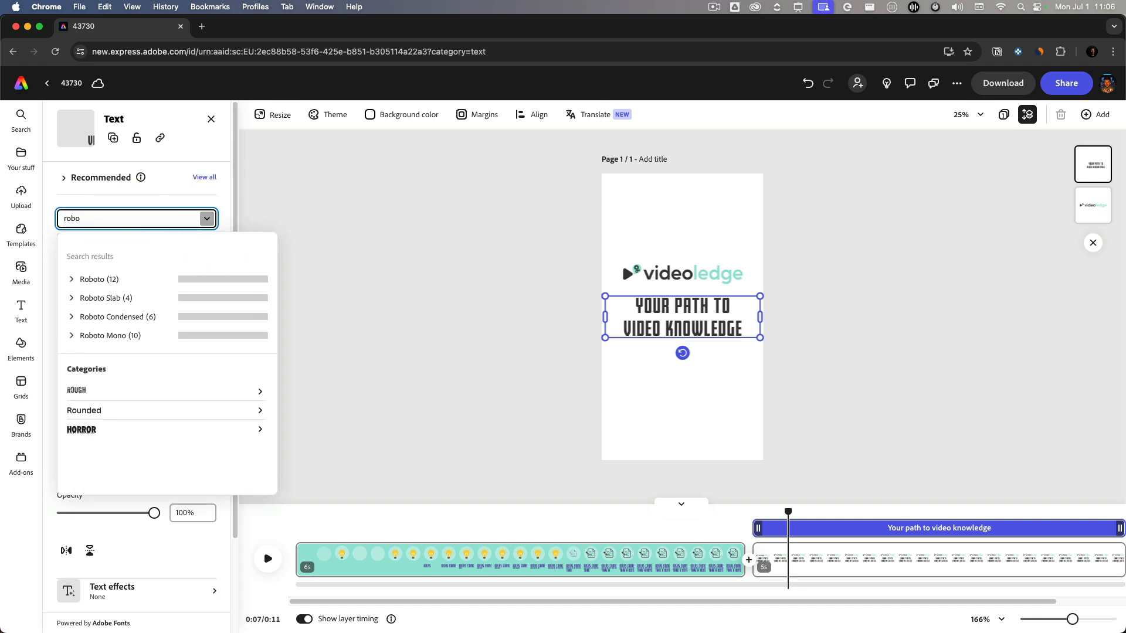
mouse_move(694, 311)
mouse_down()
mouse_move(671, 316)
mouse_move(694, 299)
mouse_up()
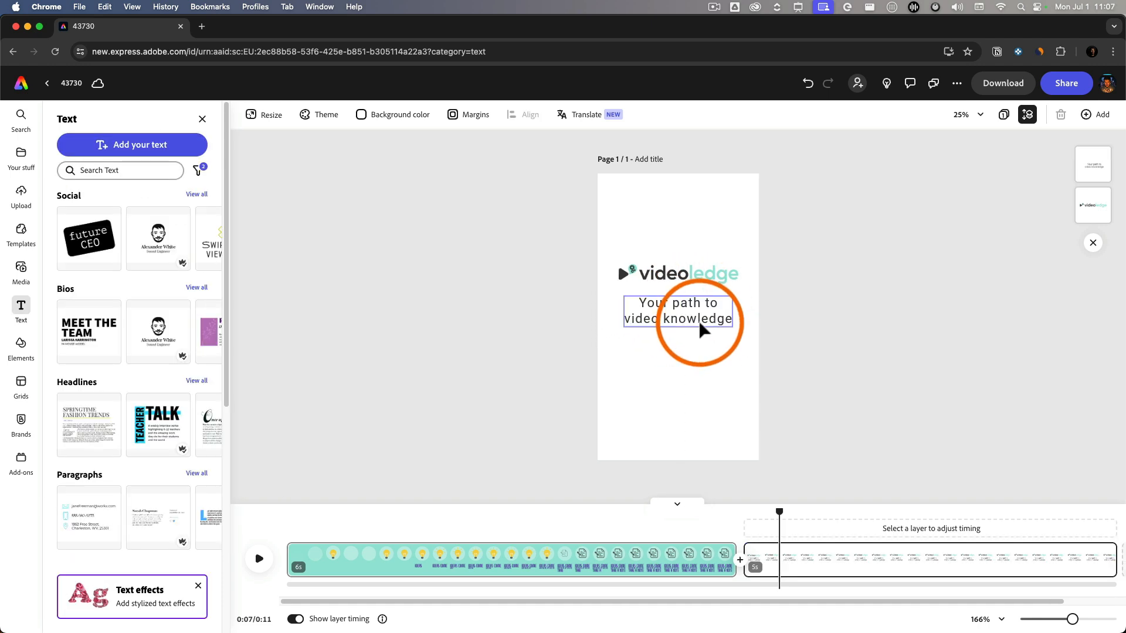
Give the tagline the upward Rise entrance animation with a 2.5 s duration and Soft personality.
drag(729, 522, 782, 526)
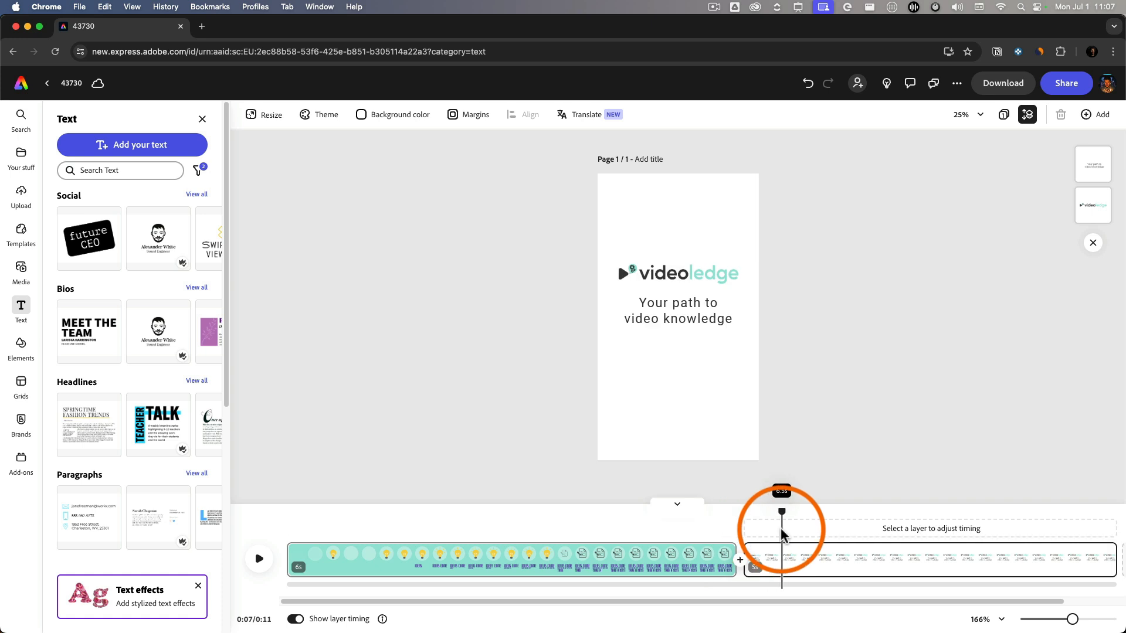
click(671, 326)
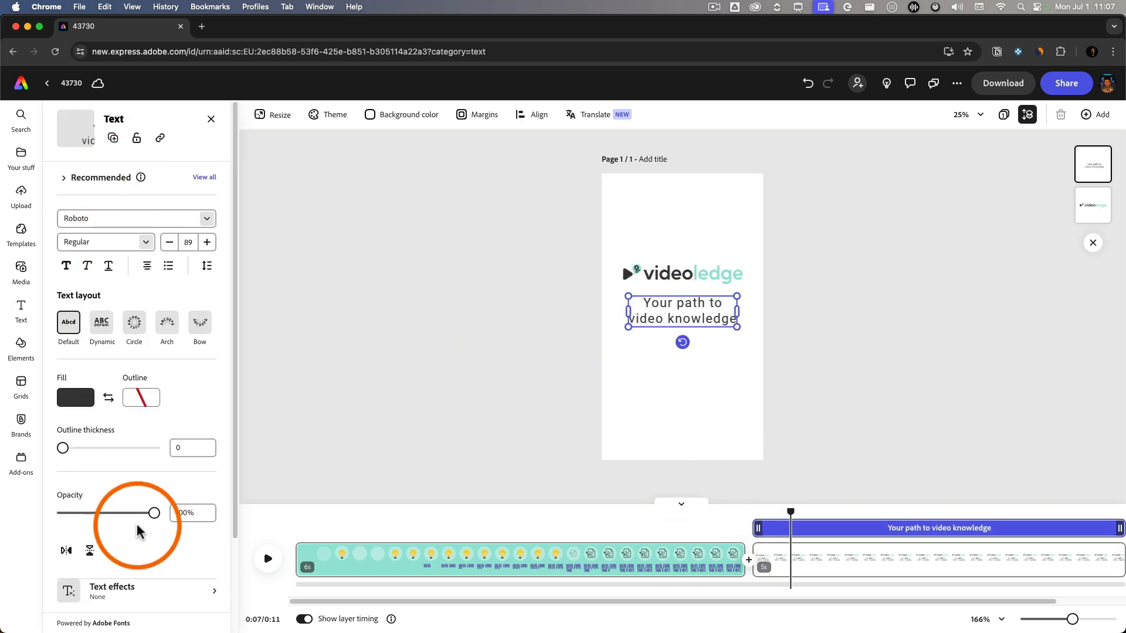
scroll(135, 527, down, 3)
click(146, 583)
click(208, 563)
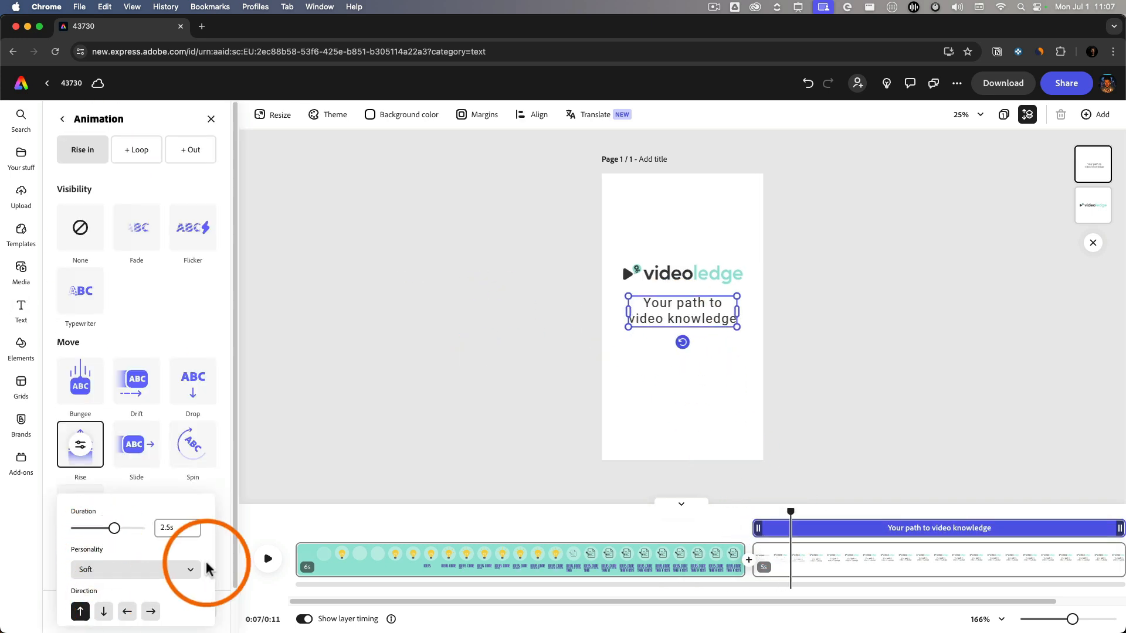
click(523, 473)
Shorten the logo scene to about 3 s and play the video to preview it.
click(878, 527)
drag(880, 526, 949, 528)
click(942, 528)
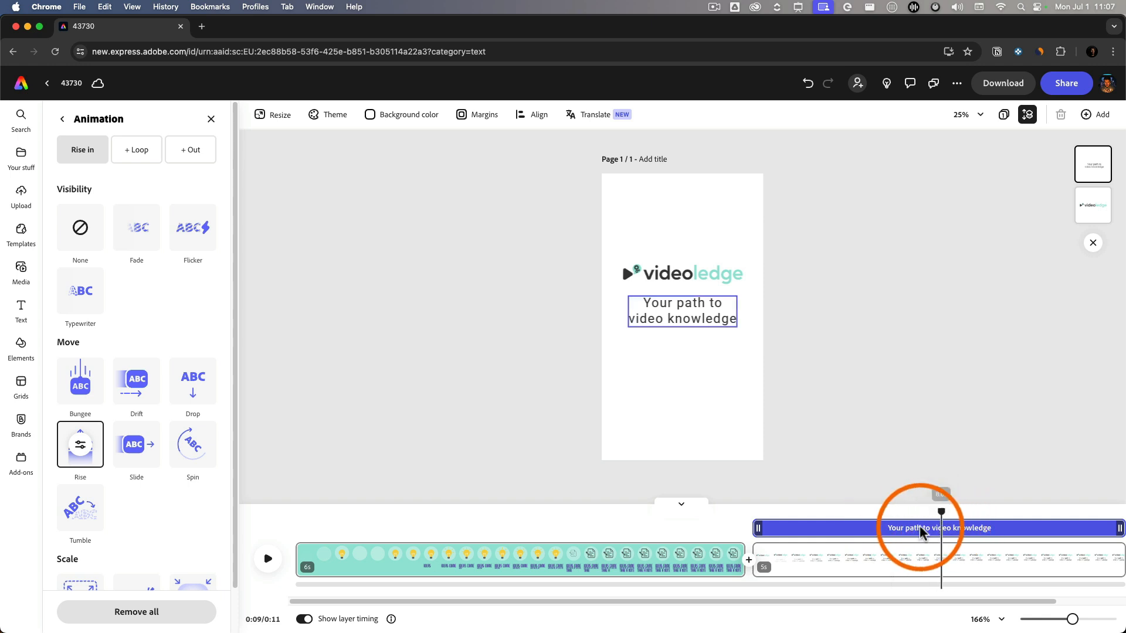
drag(692, 610, 912, 596)
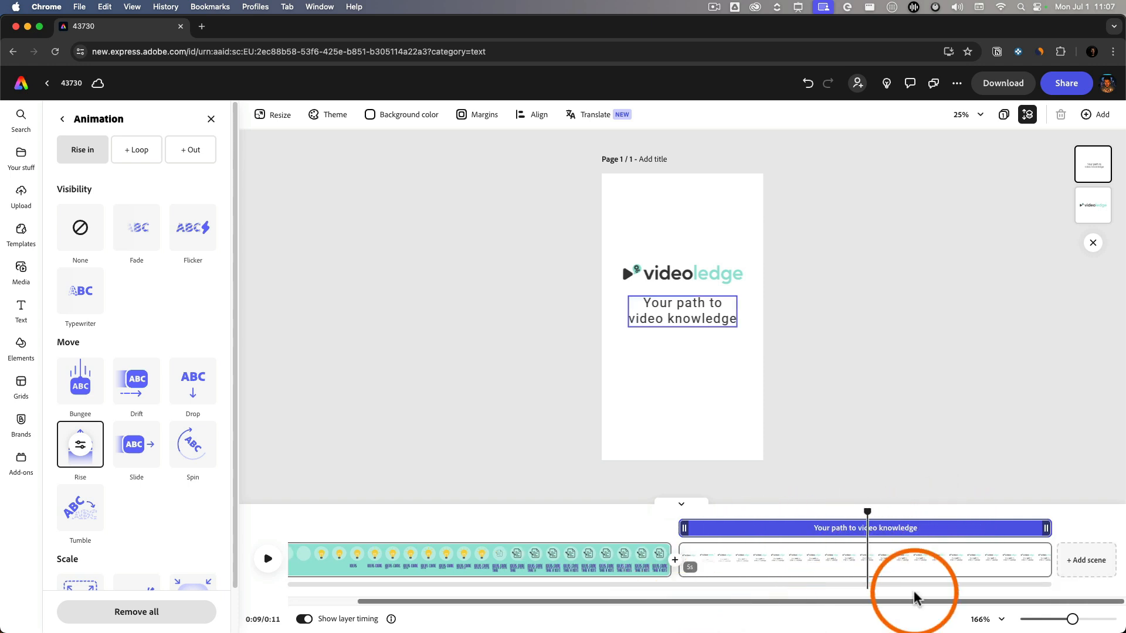
drag(1045, 561, 889, 561)
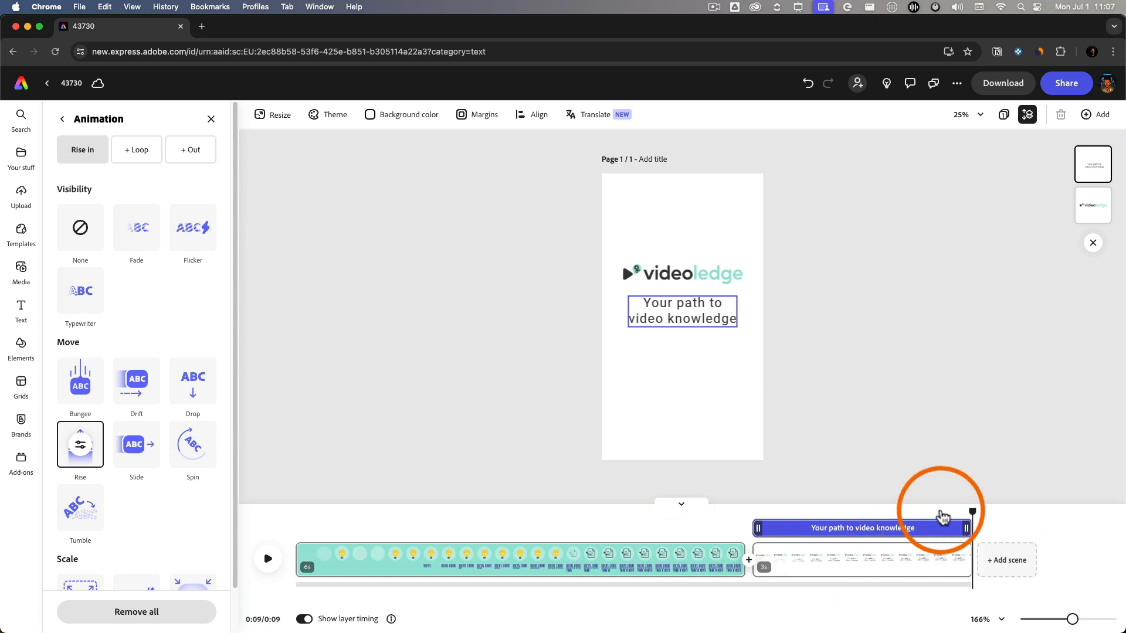
click(268, 558)
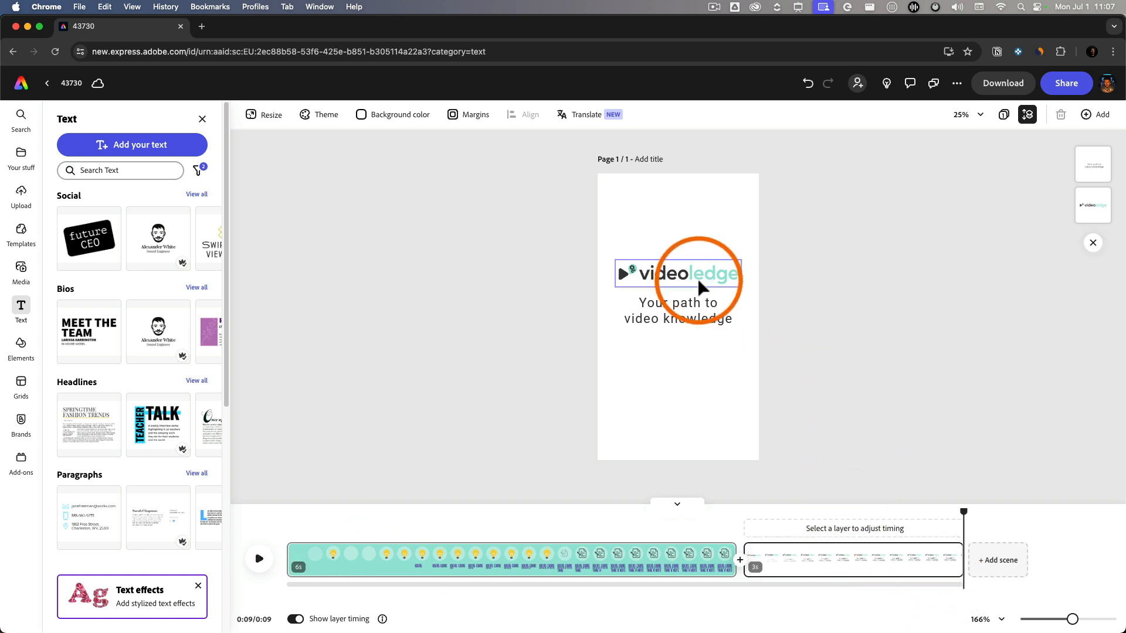
Leave the project for the home page, open the Schedule and start a new post on 7 August 2024.
click(514, 273)
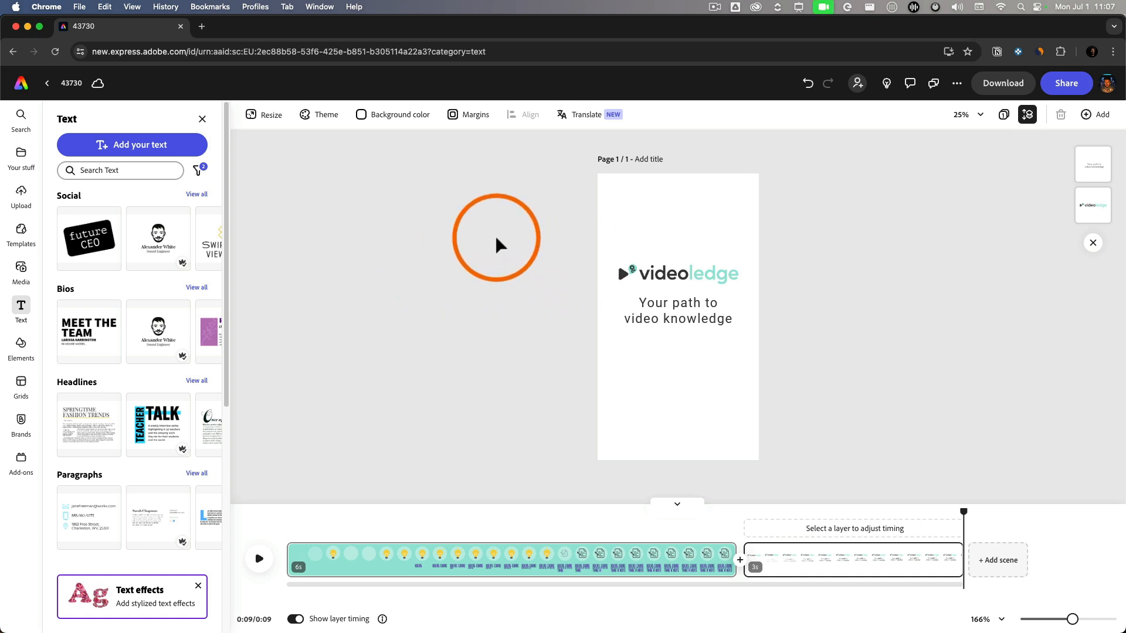
click(22, 88)
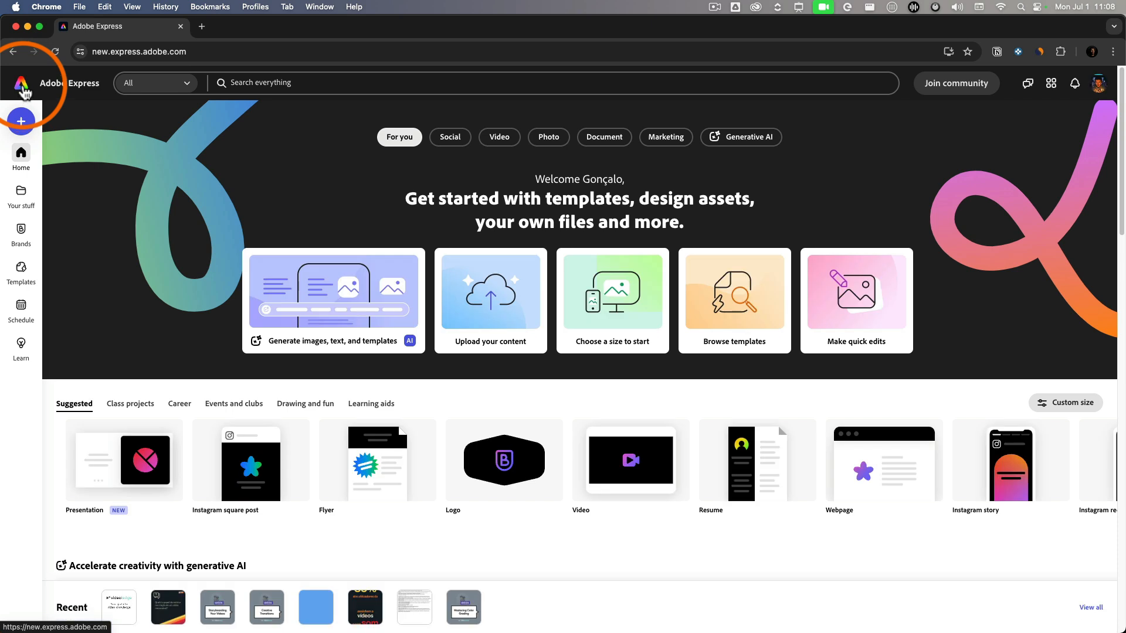
click(21, 316)
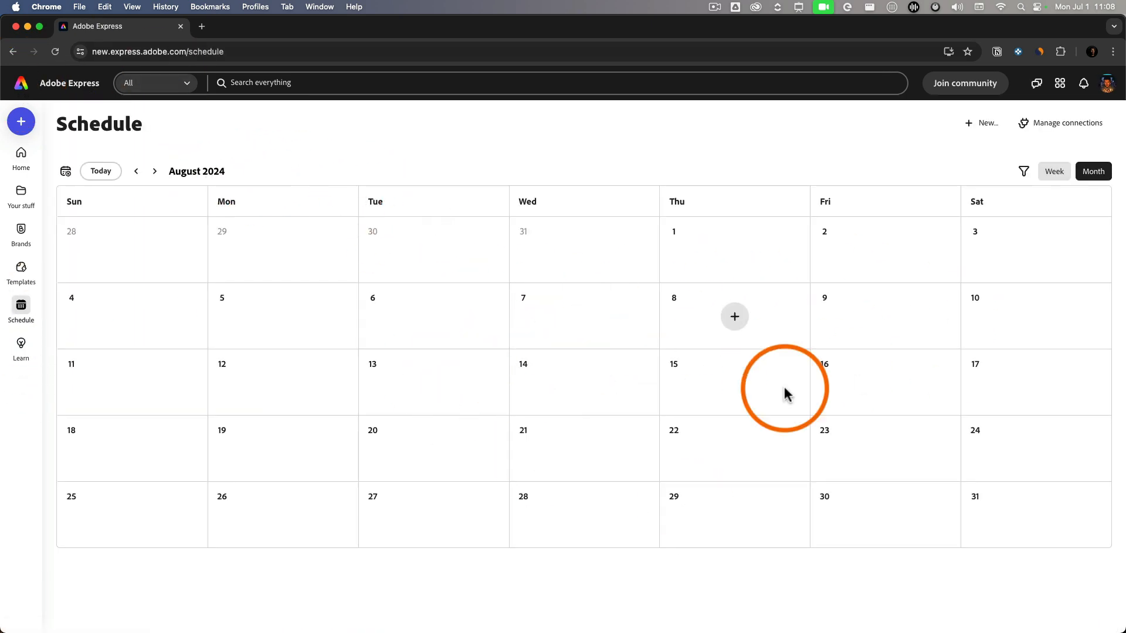
click(585, 318)
click(584, 355)
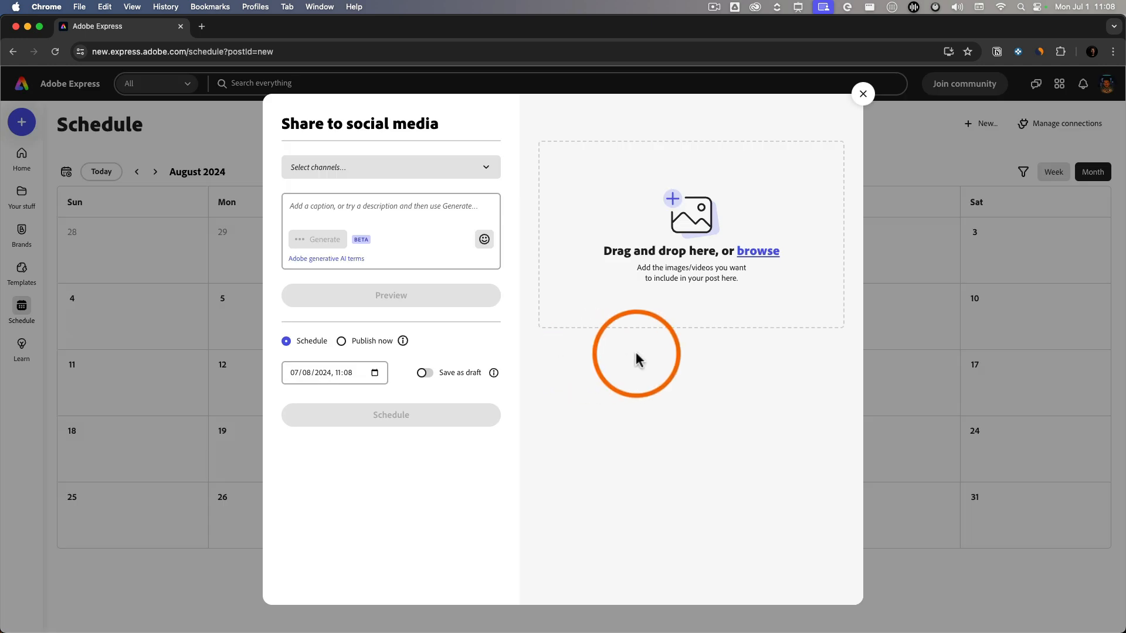
Attach the video from the project file 43730 to the new social media post.
click(758, 251)
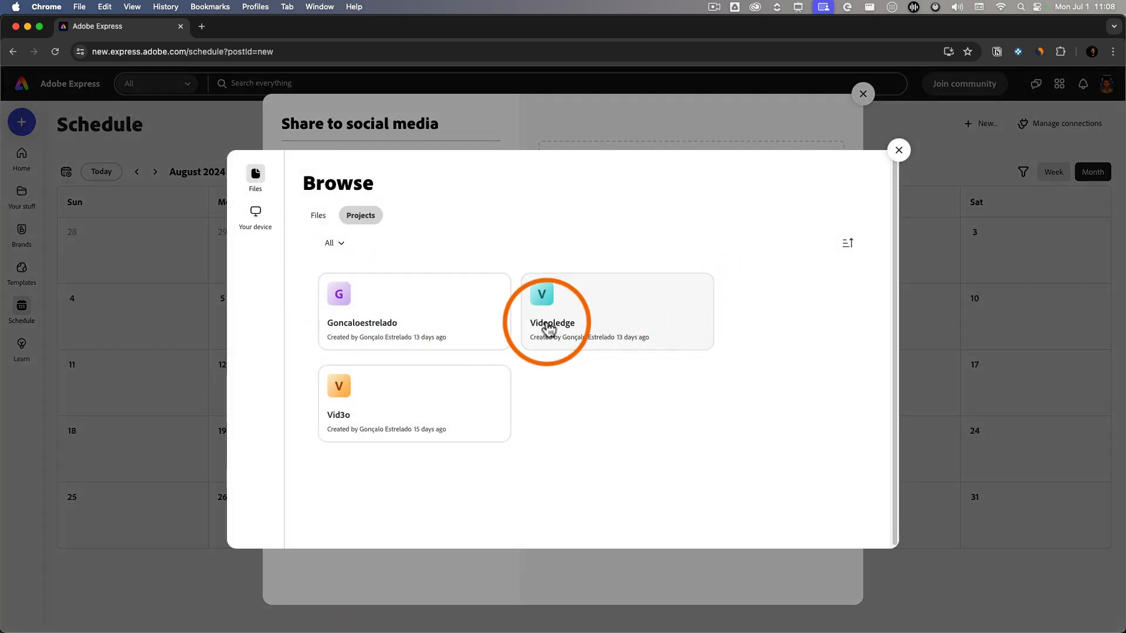
click(318, 216)
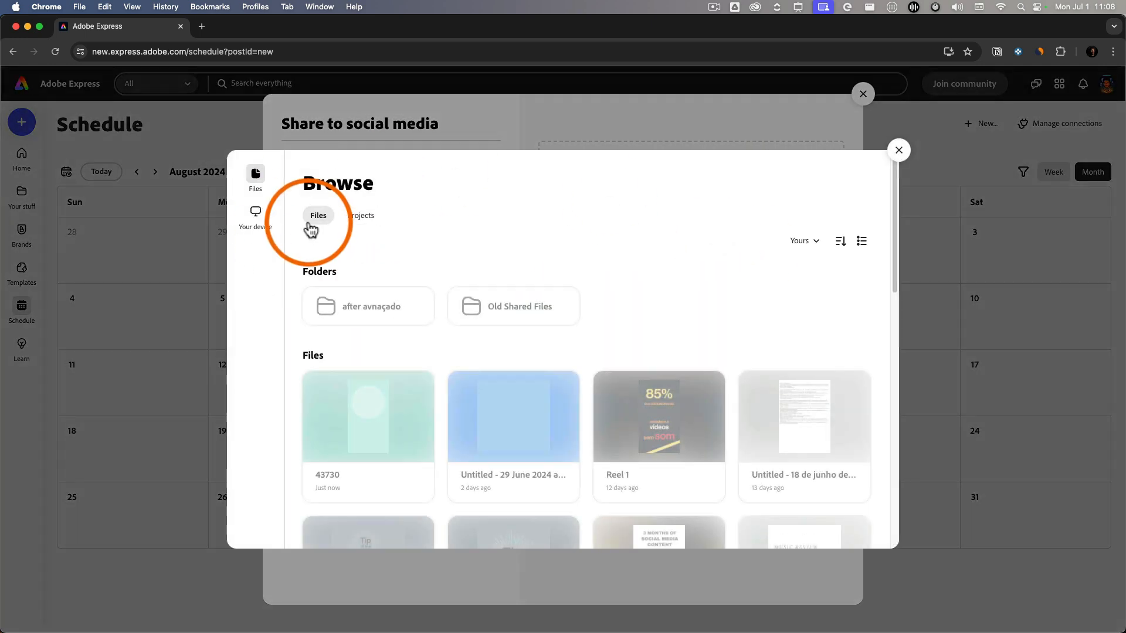
click(362, 435)
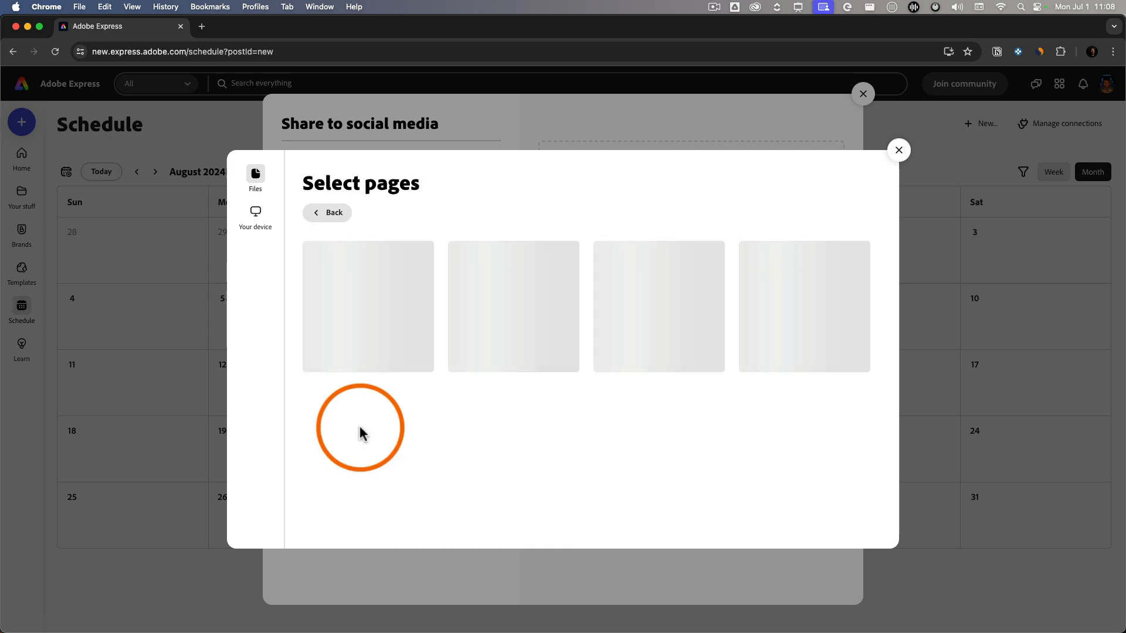
click(862, 530)
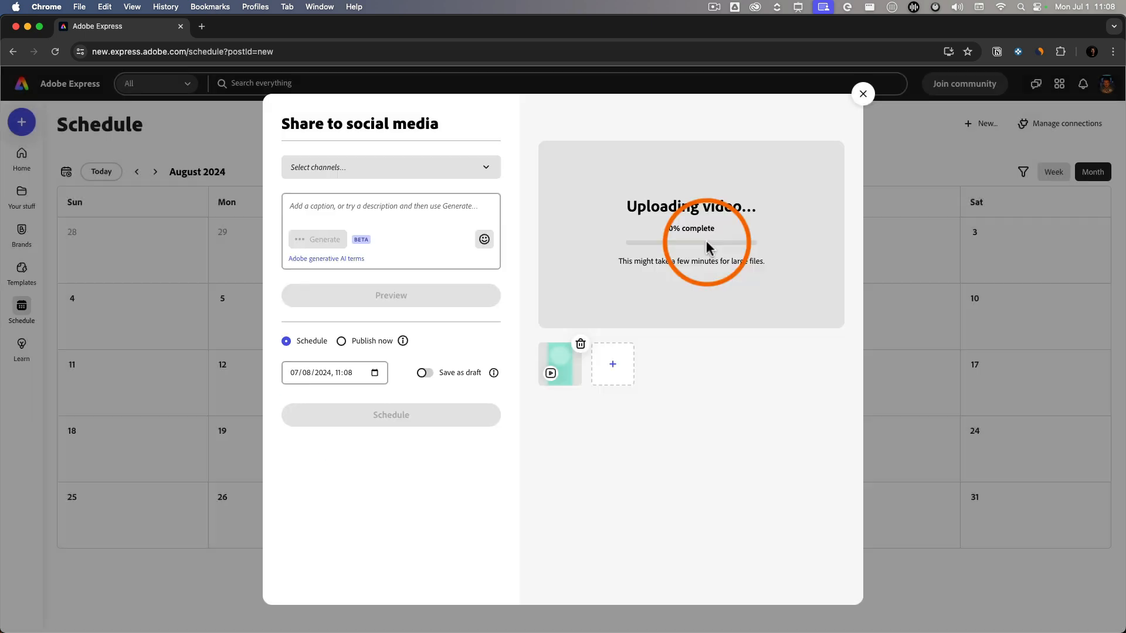
click(348, 217)
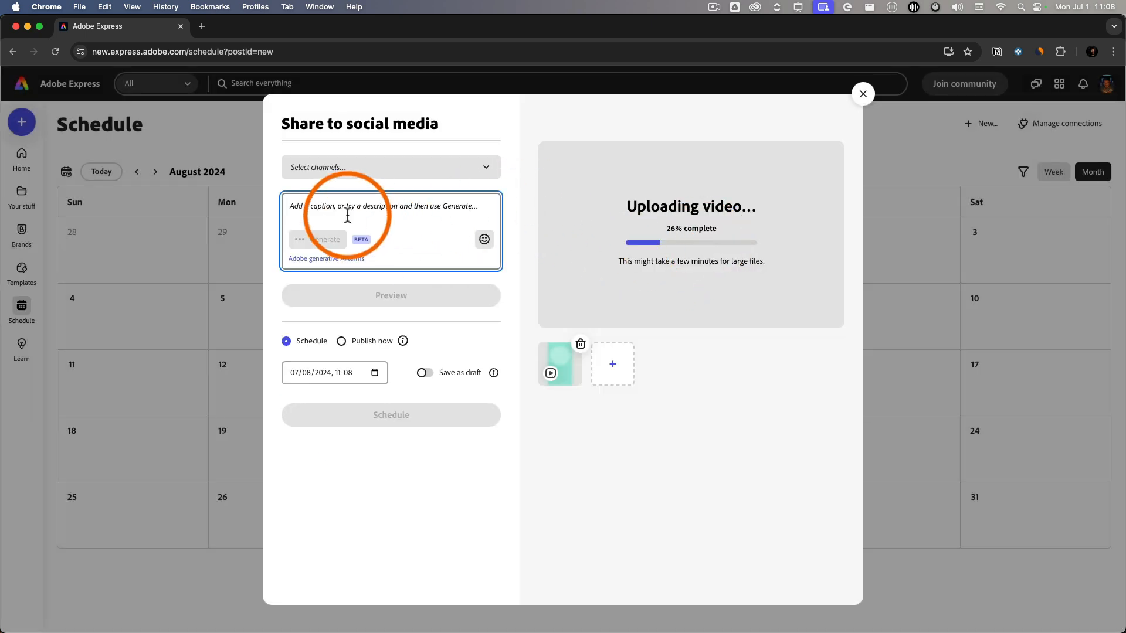
Review the connected social media accounts and play the uploaded video in the post.
click(494, 171)
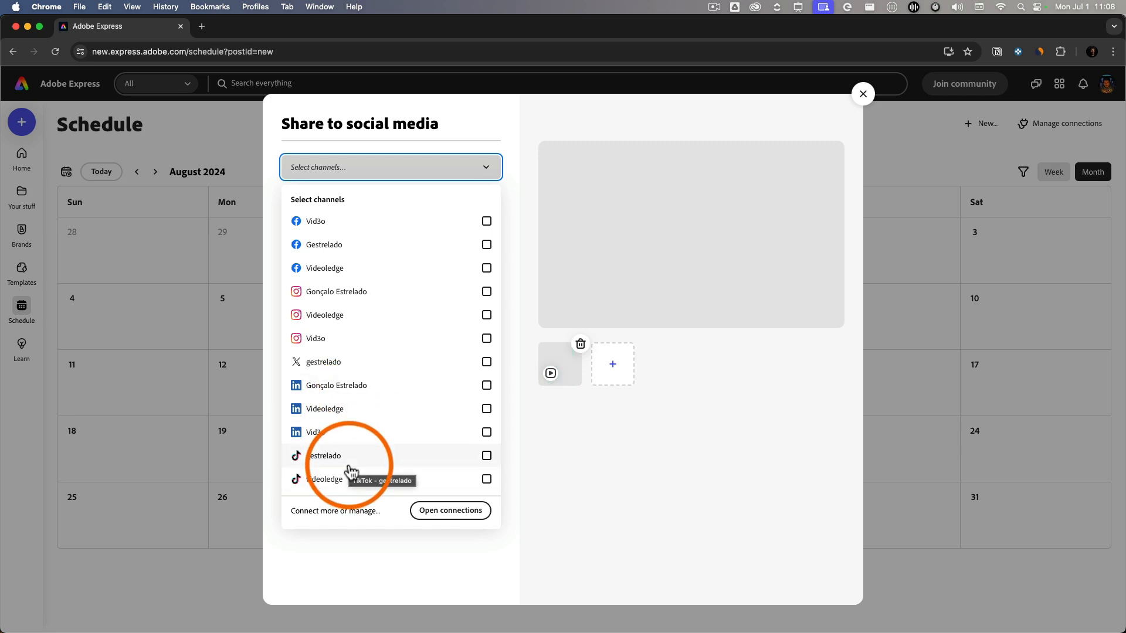
click(451, 510)
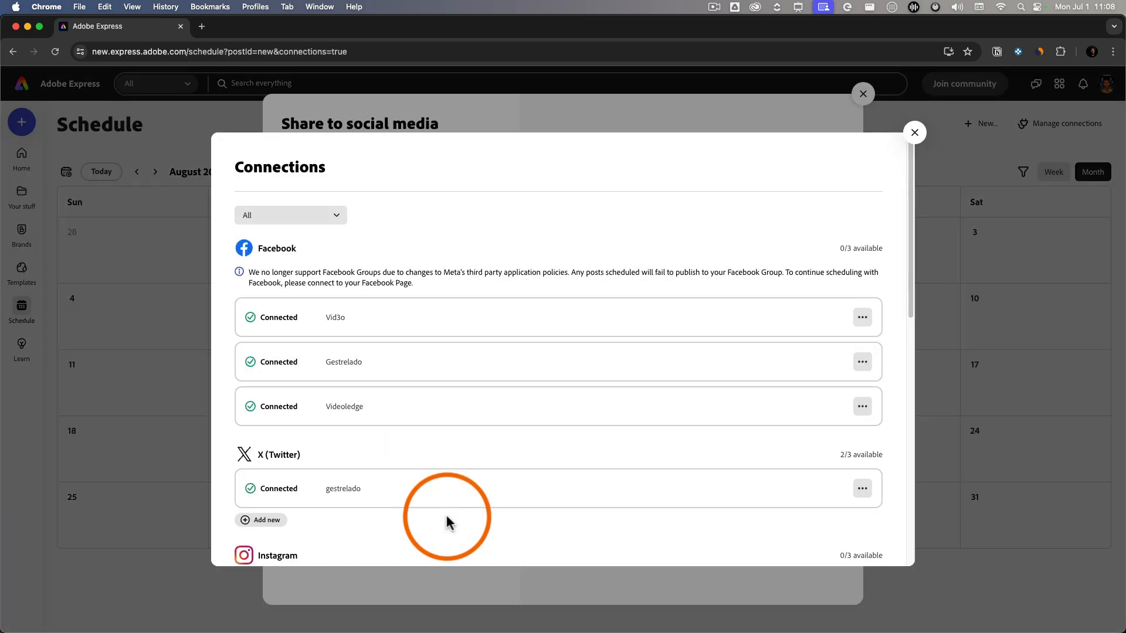
scroll(472, 328, down, 10)
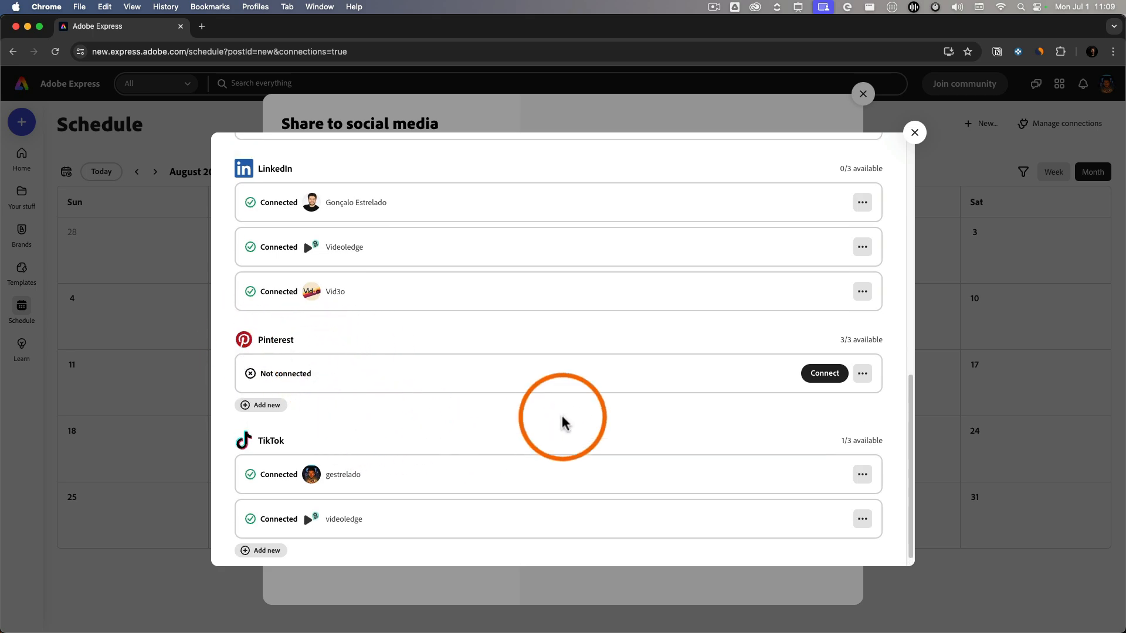
click(915, 133)
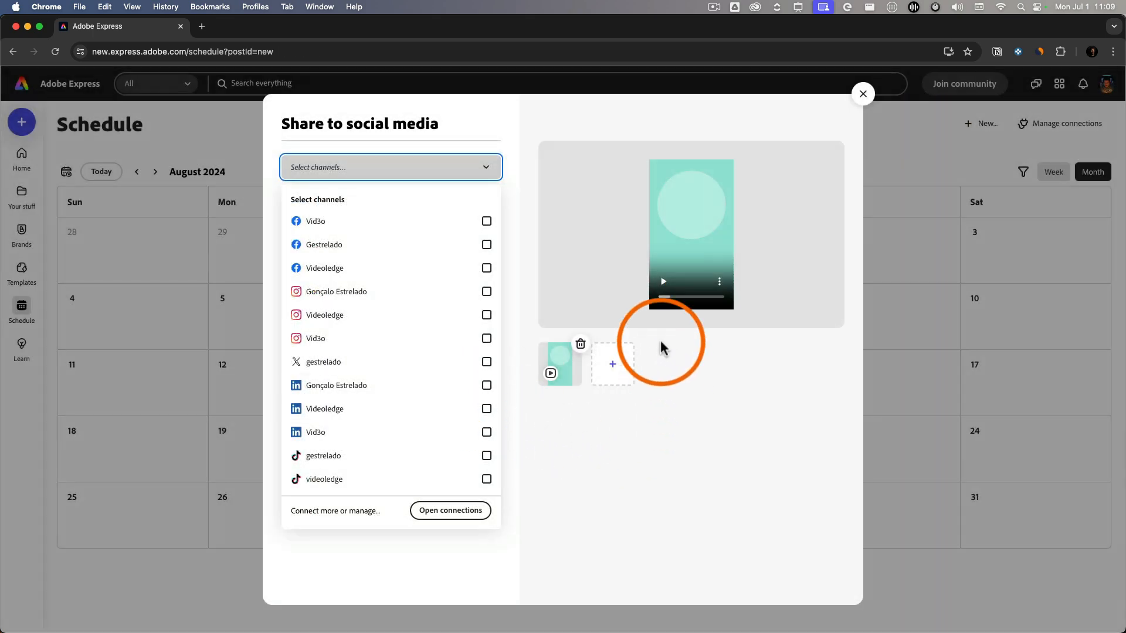
click(663, 282)
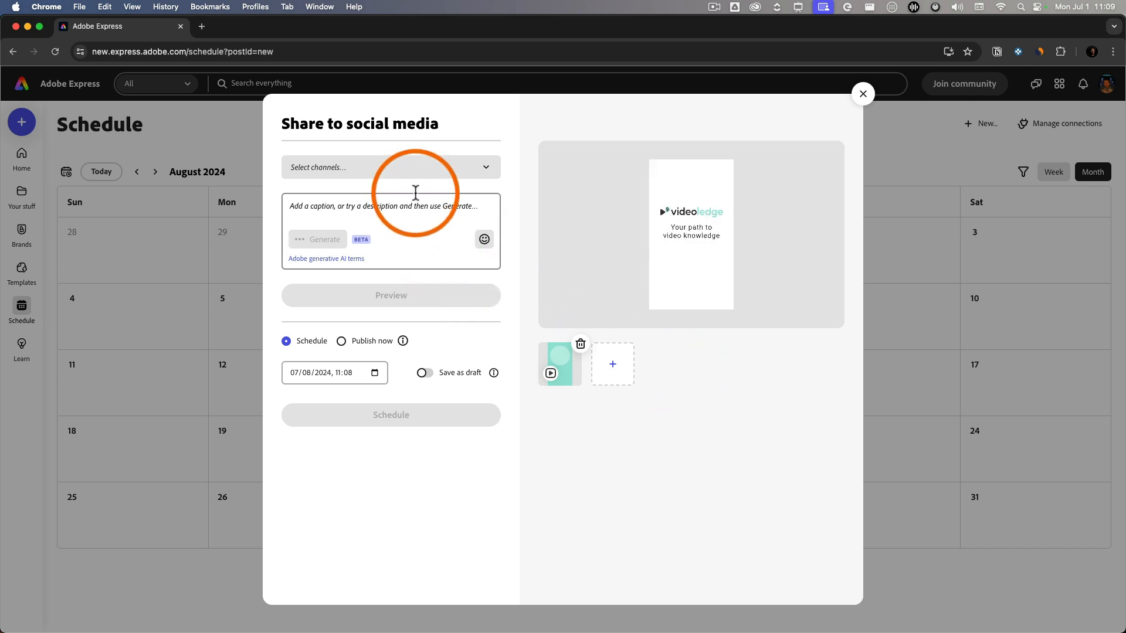
Choose the Videoledge channels on Facebook, Instagram, LinkedIn and TikTok for the post.
click(432, 175)
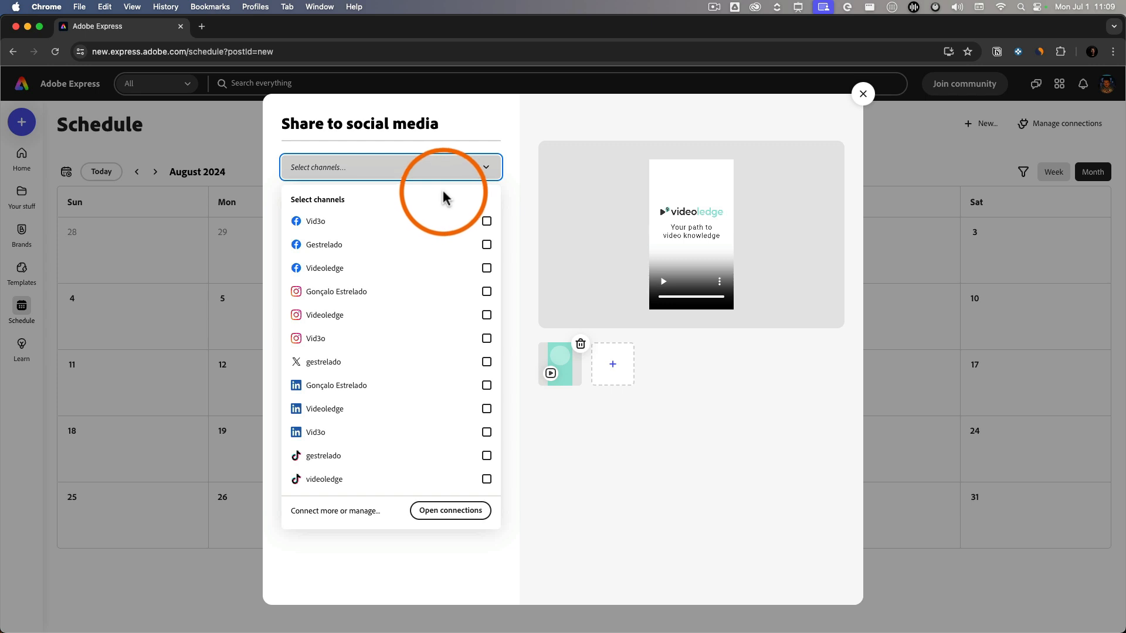
click(487, 270)
click(487, 315)
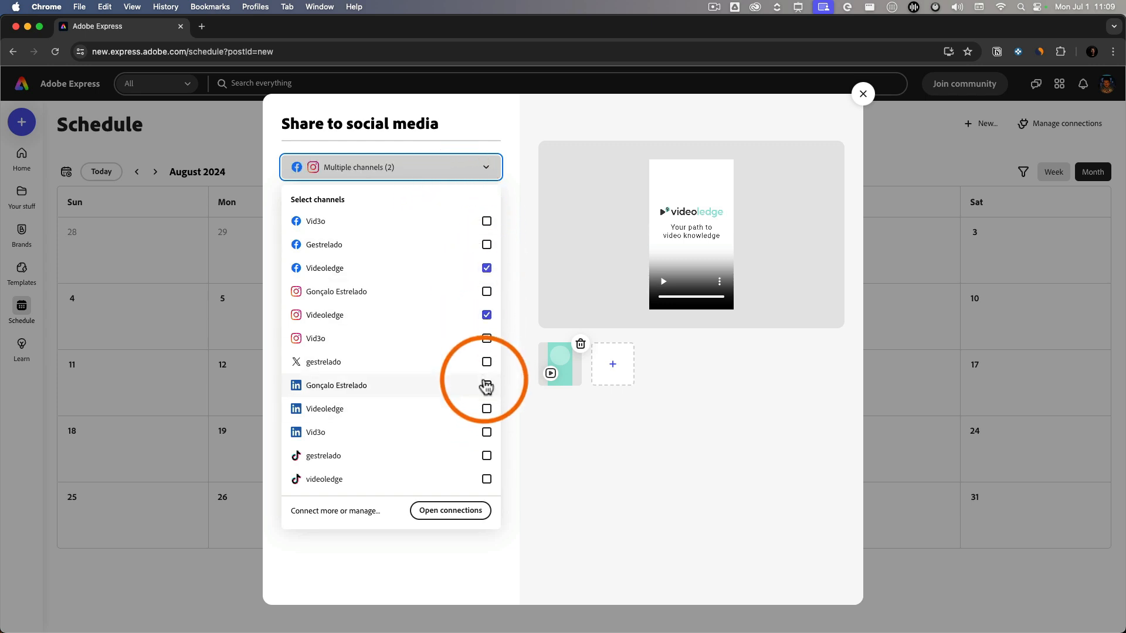
click(486, 408)
click(486, 479)
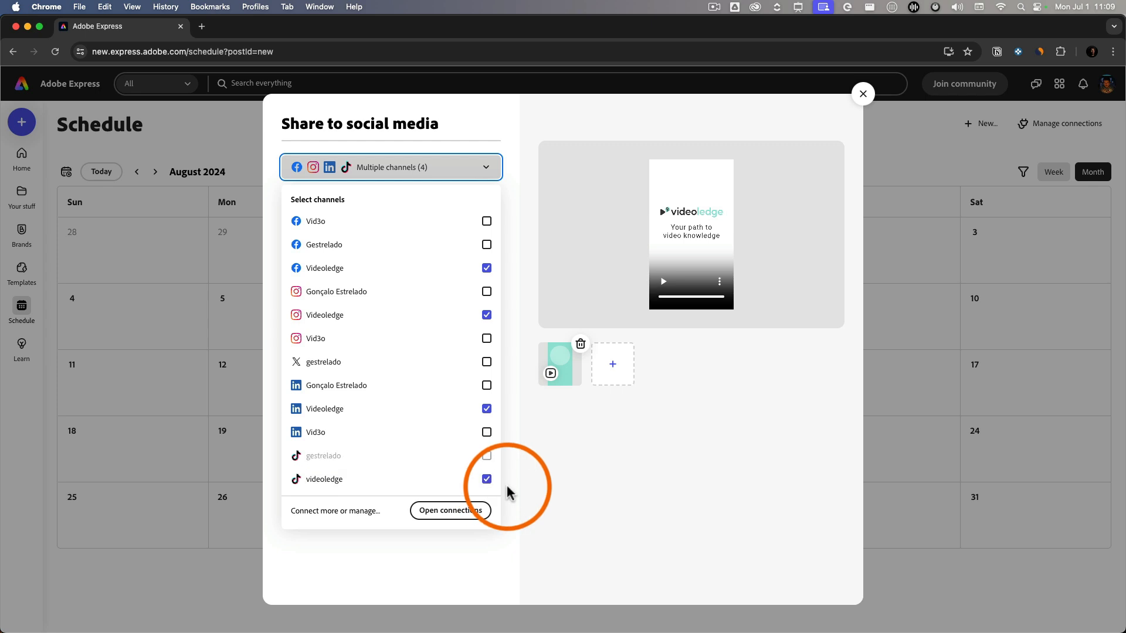
click(508, 302)
Caption the post "Tutorial animation done in Adobe Express, see how easy it is! #adobeexpress #animation #videoledge".
click(334, 291)
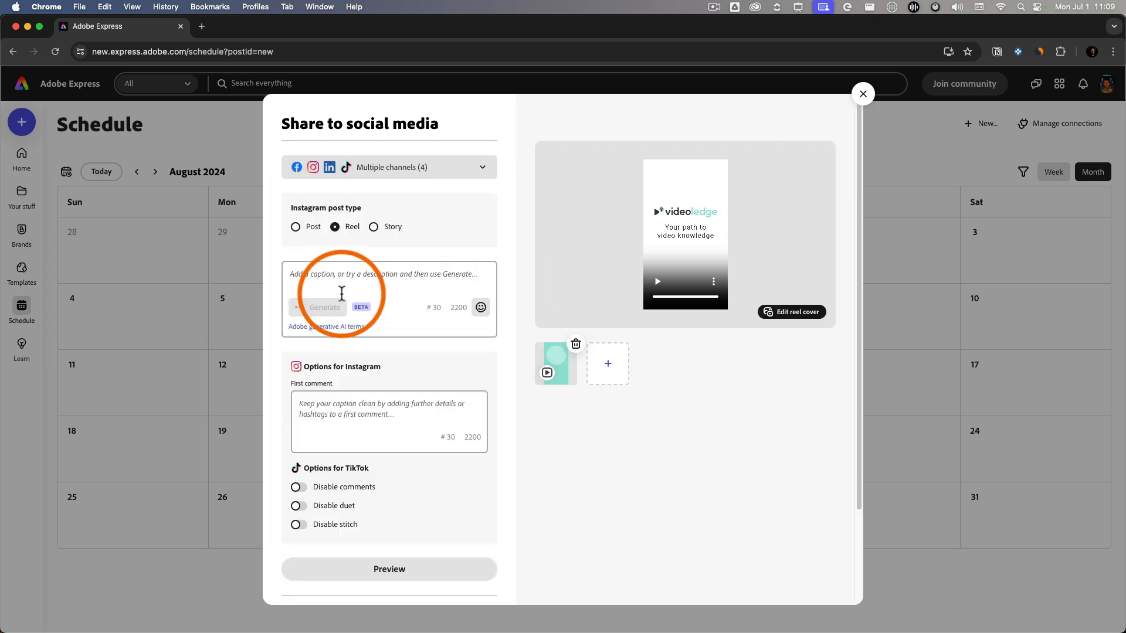
click(368, 280)
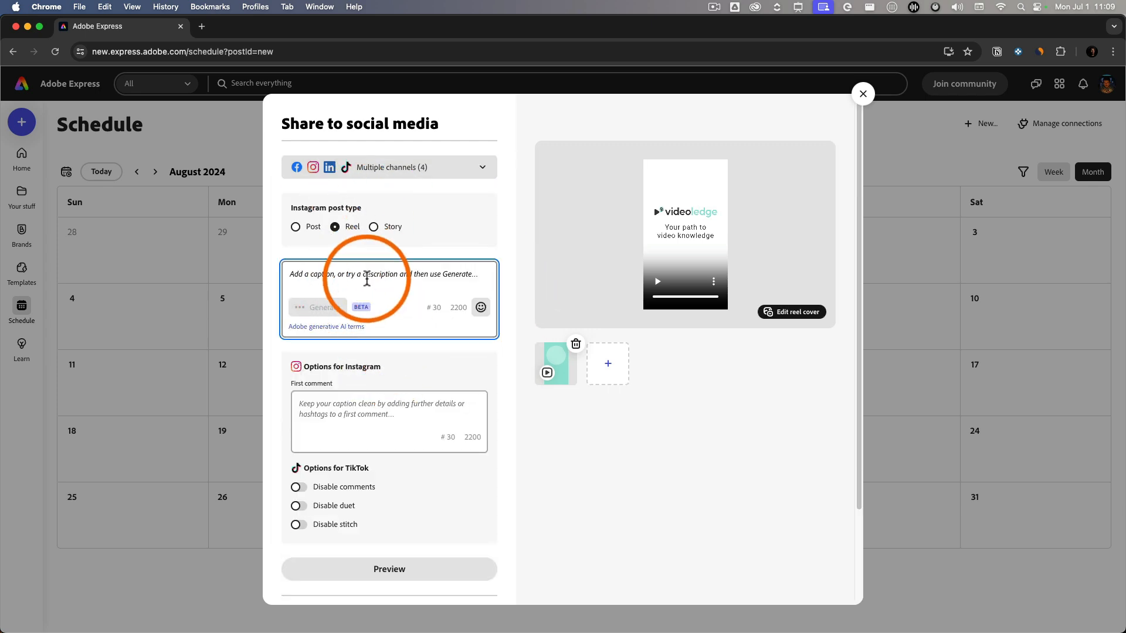
text(Tutori)
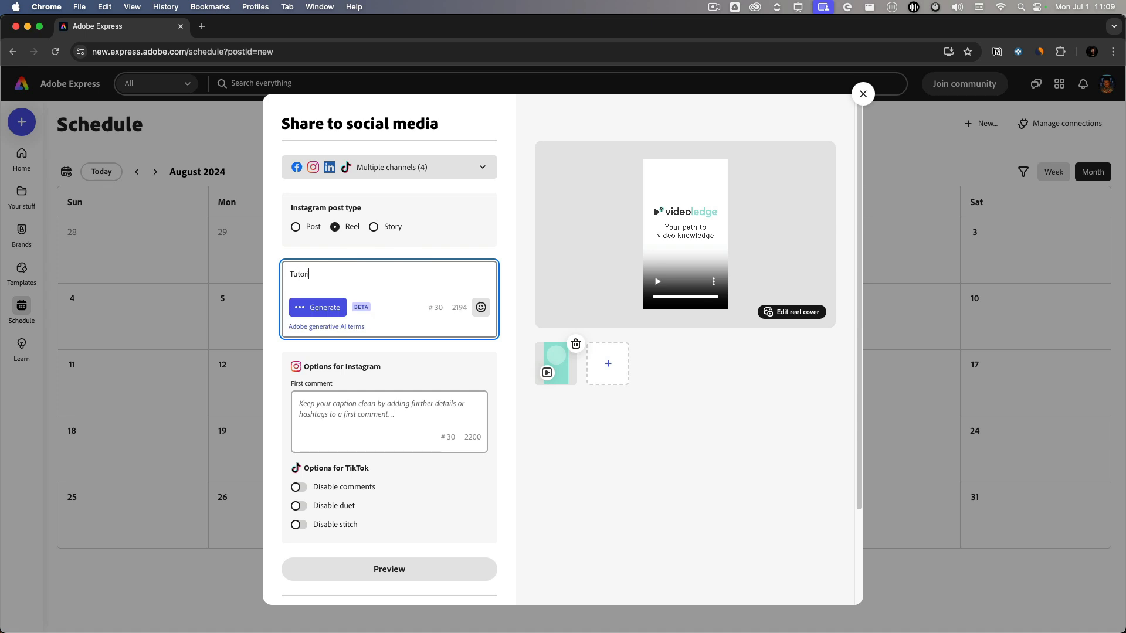
text(al animatio)
text(n done in Adobe Express, see how easy it is! #adobeexpress #animation #videoledge)
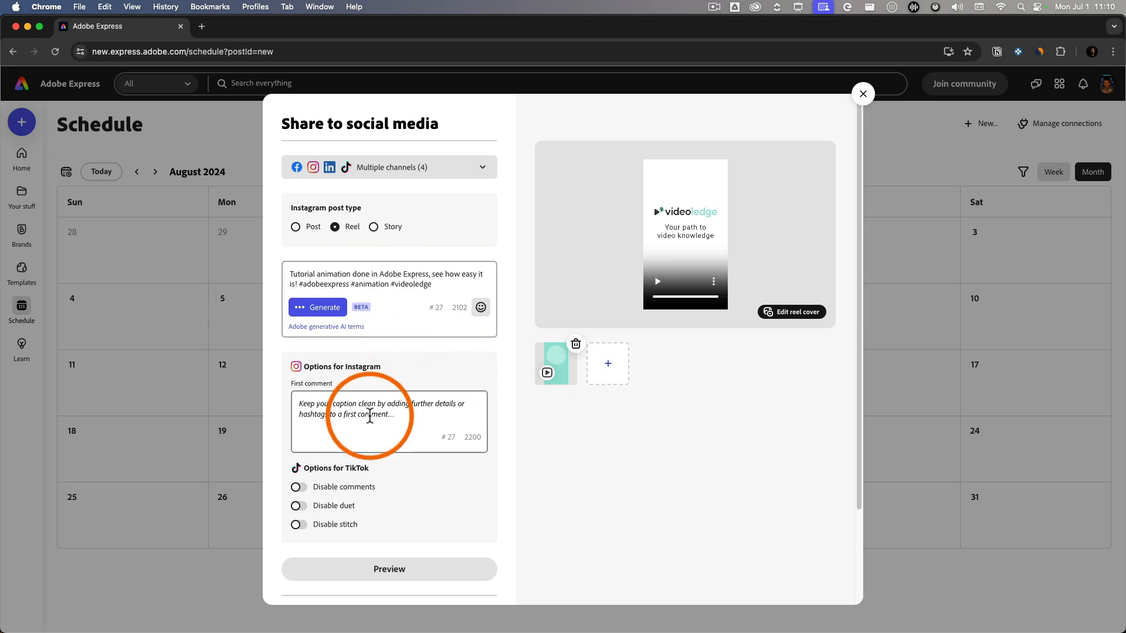
Set the posting time to 16:00 and schedule the post.
scroll(460, 464, down, 5)
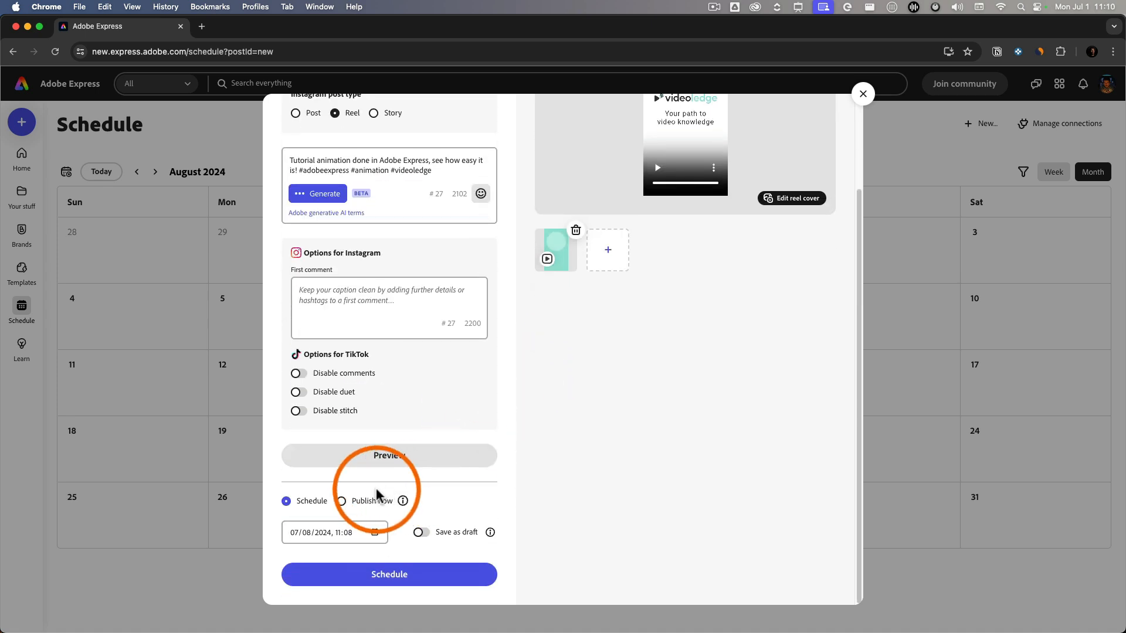
click(338, 533)
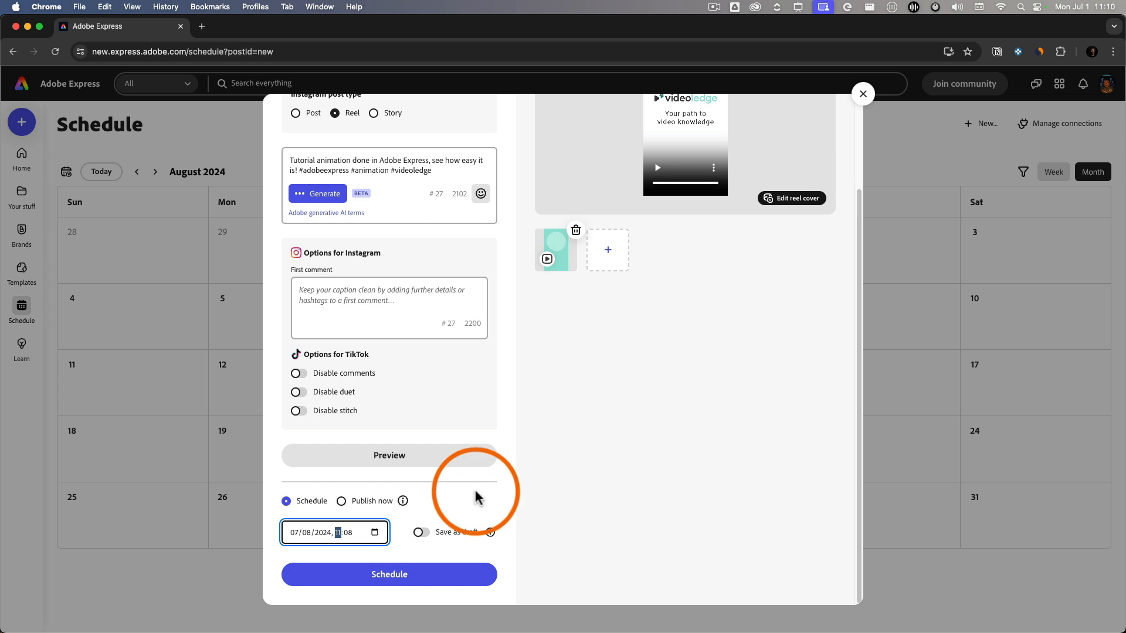
click(465, 572)
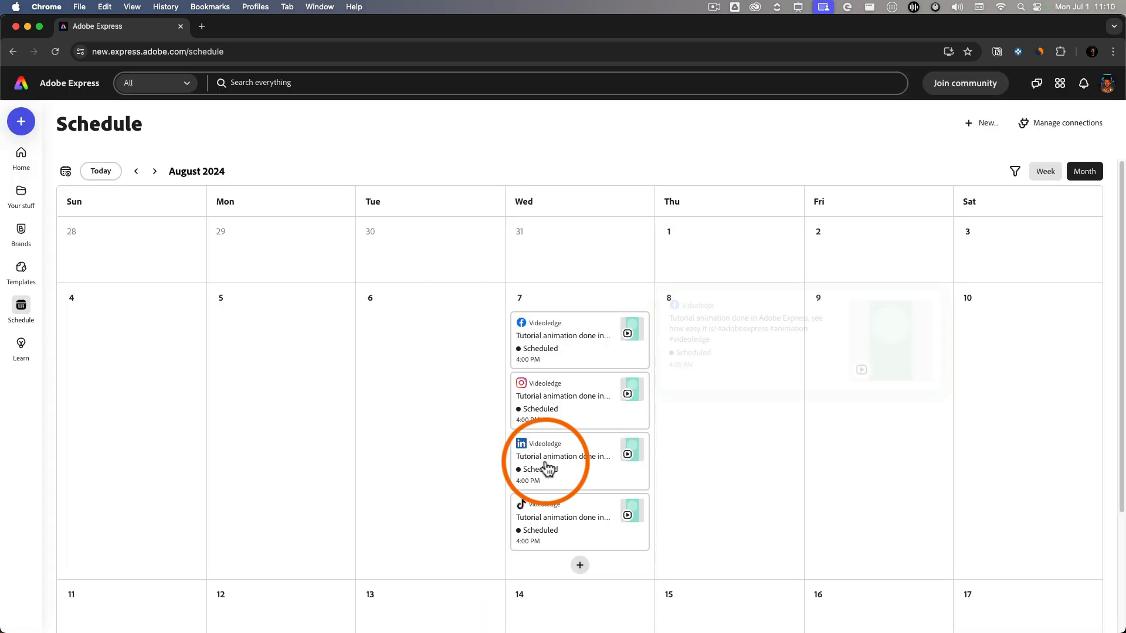
Move the scheduled Videoledge posts to 01/07/2024 and save the changes.
mouse_move(591, 394)
mouse_move(556, 364)
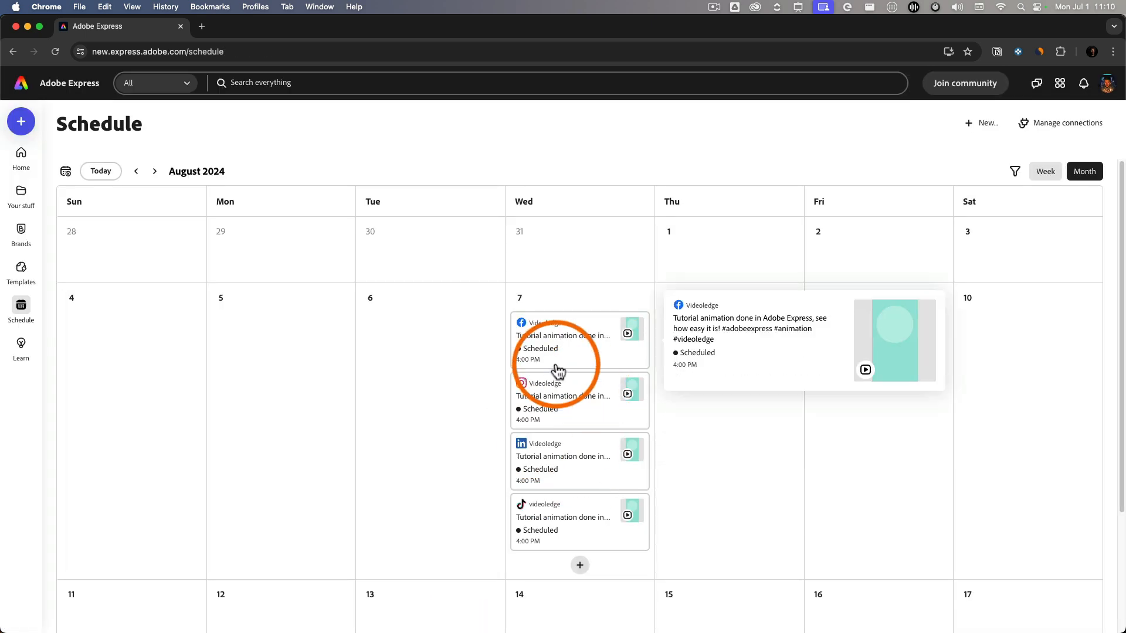
click(585, 364)
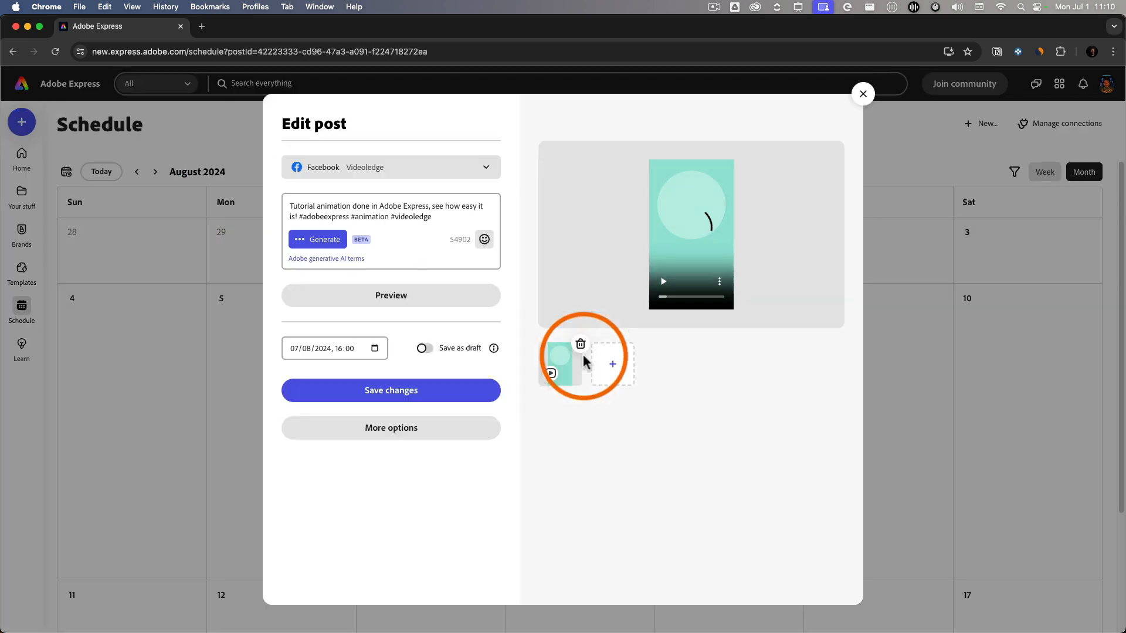
click(304, 349)
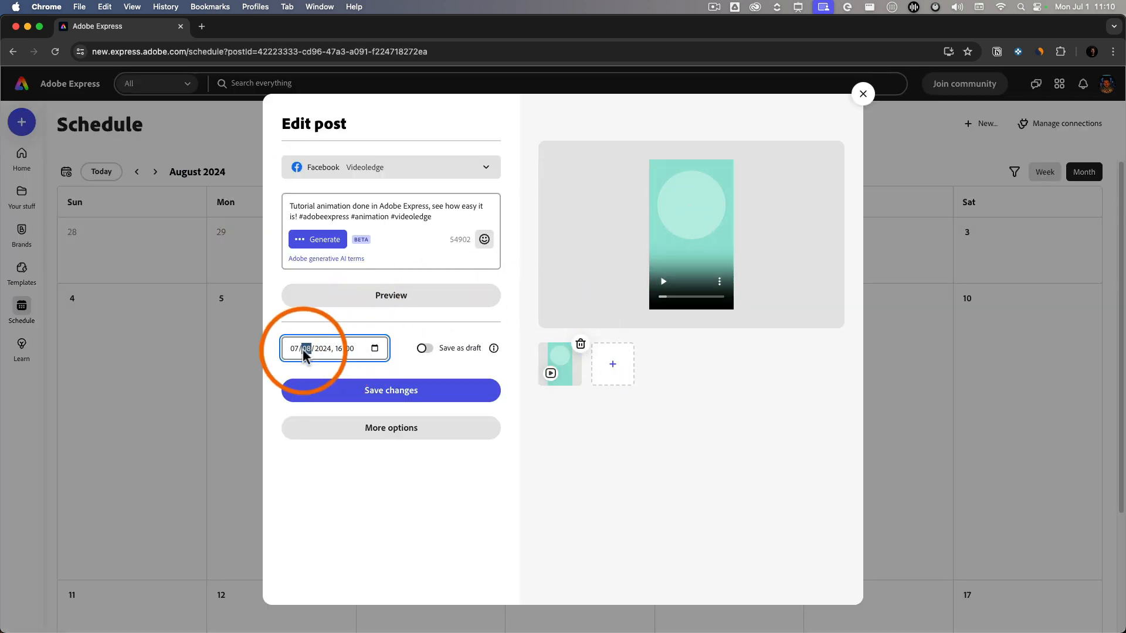
click(374, 349)
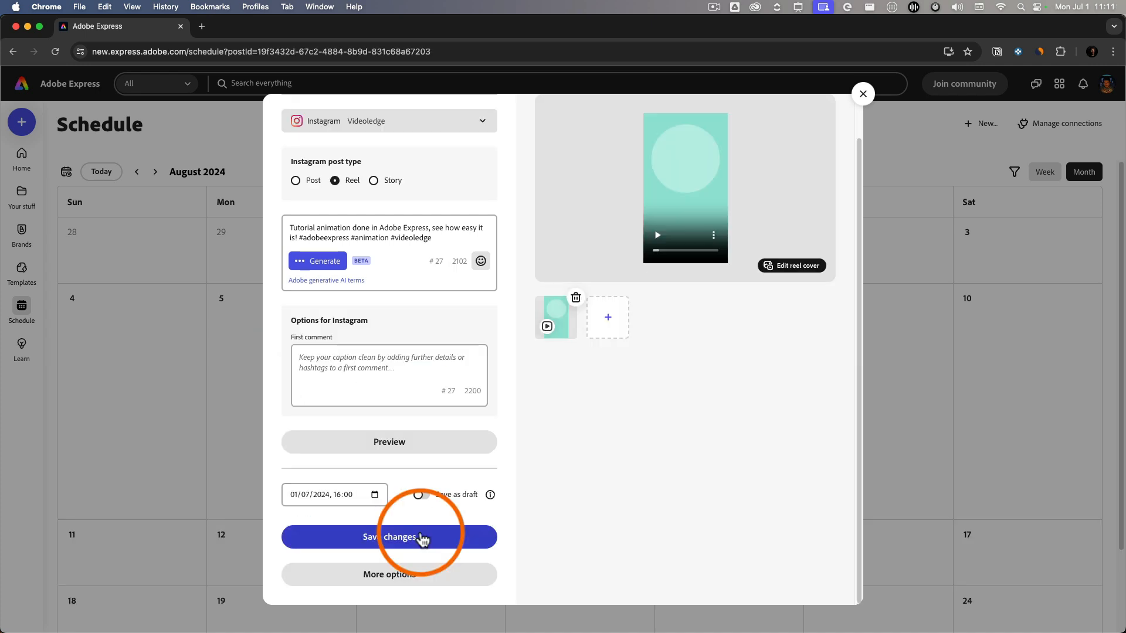
click(422, 537)
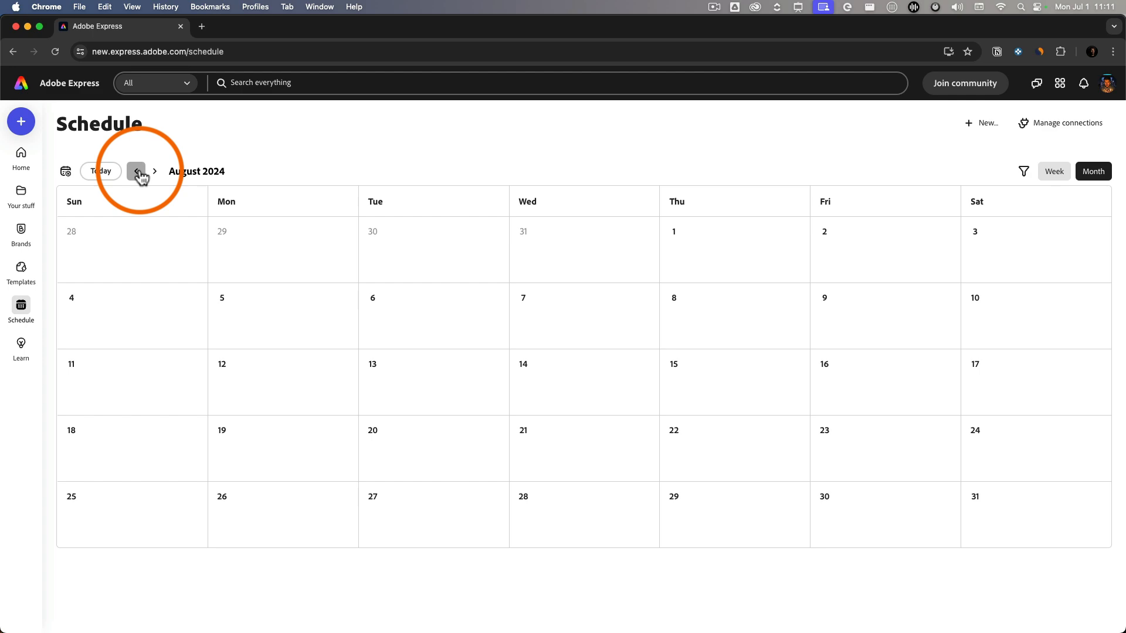
Show July 2024 in the calendar and check the Videoledge posts on 1 July.
click(137, 171)
mouse_move(235, 271)
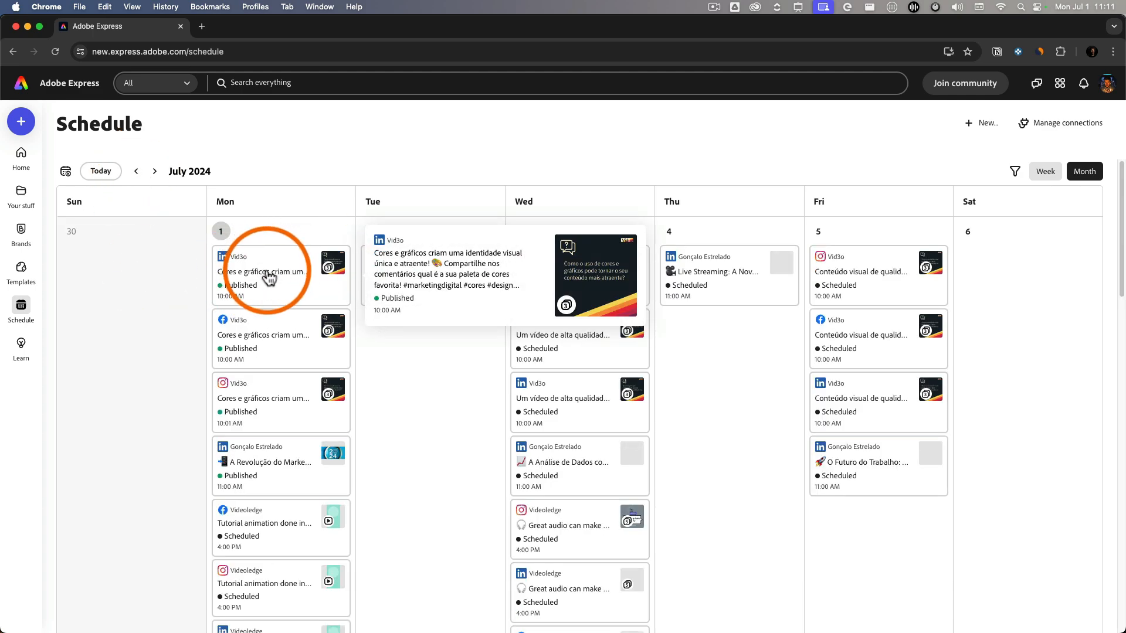
scroll(322, 351, down, 5)
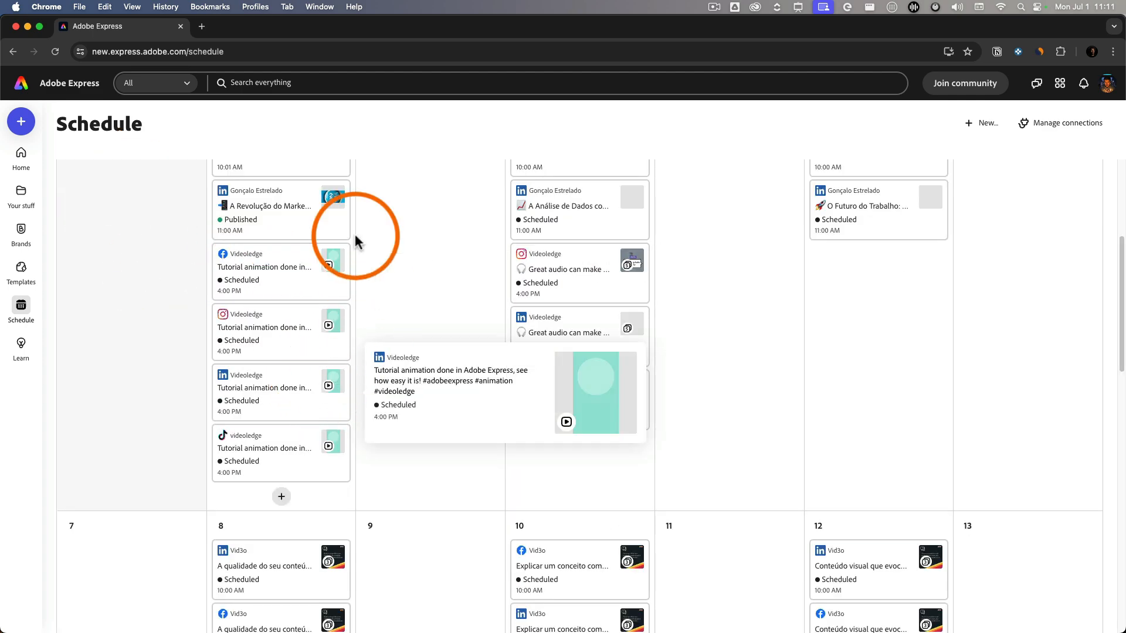